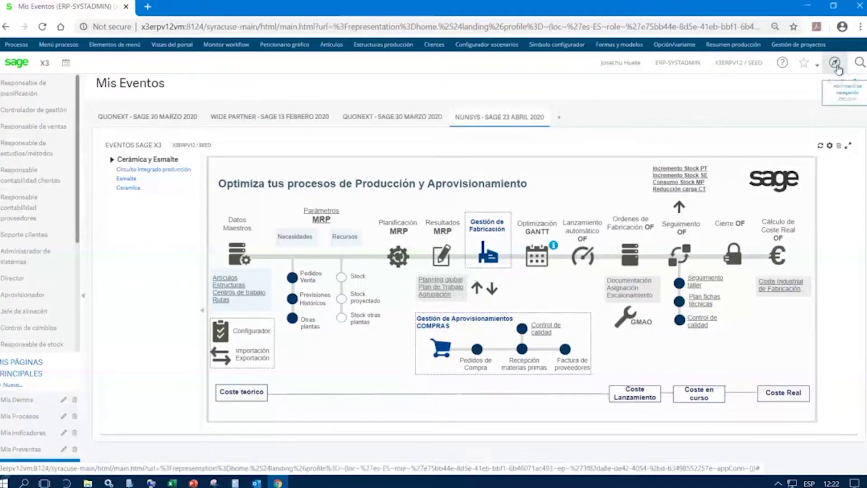
Look over the Ventas functions in the navigation menu and close the menu
left_click(835, 63)
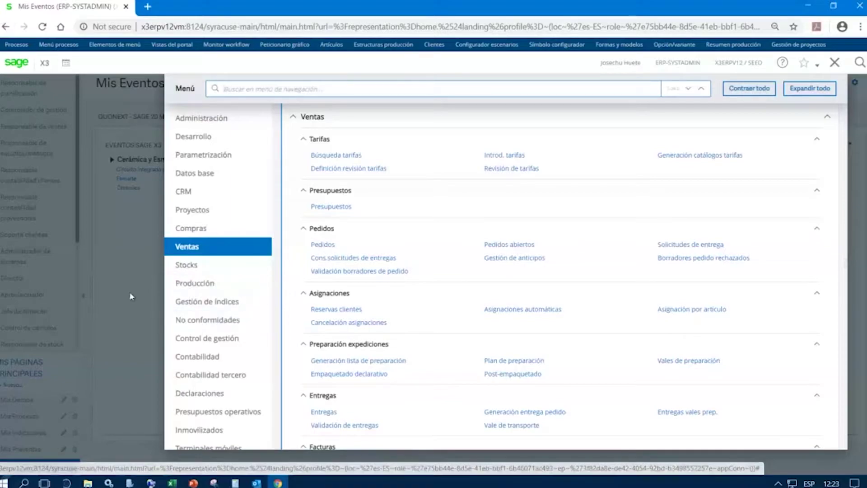
left_click(834, 62)
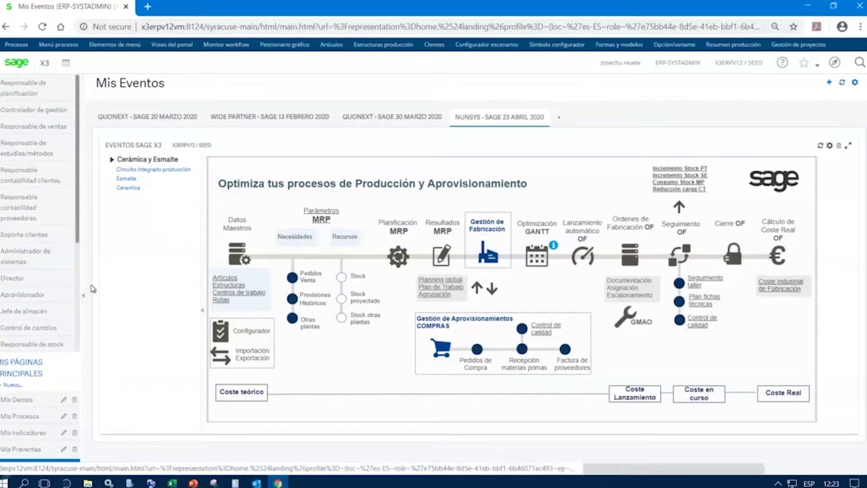
View the Jefe de almacén indicators, its business process diagram and the Recuento de inventarios flow
left_click(17, 319)
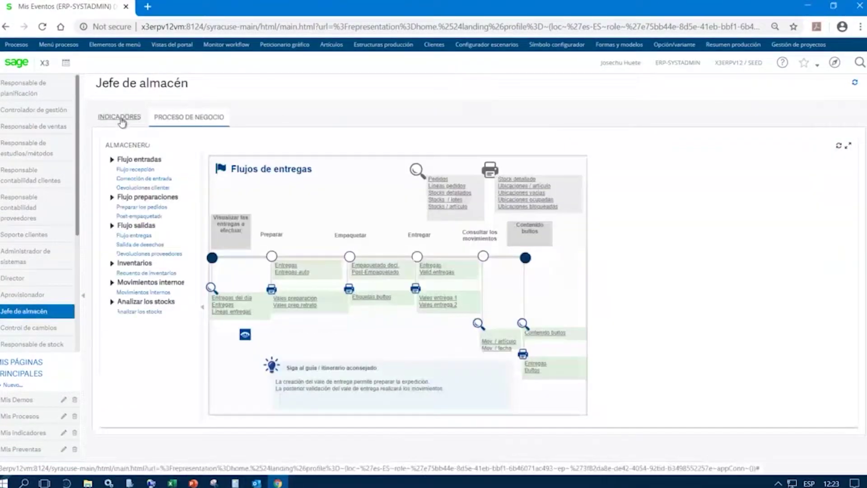
left_click(120, 117)
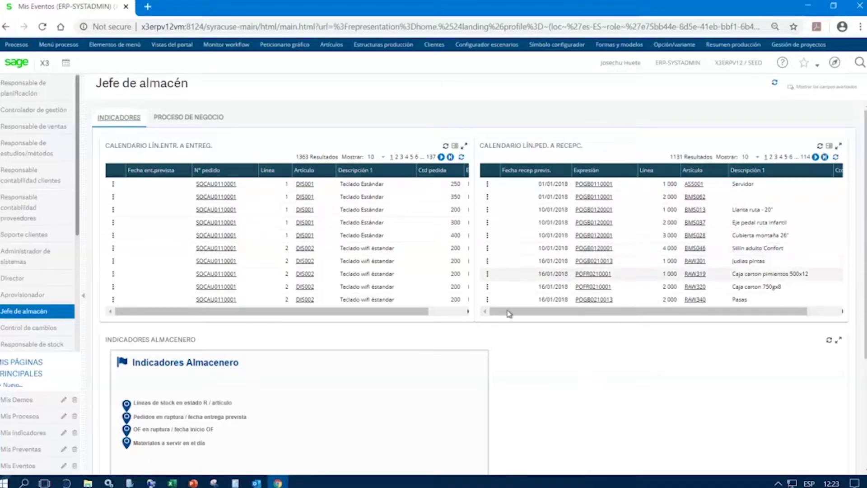
left_click(199, 119)
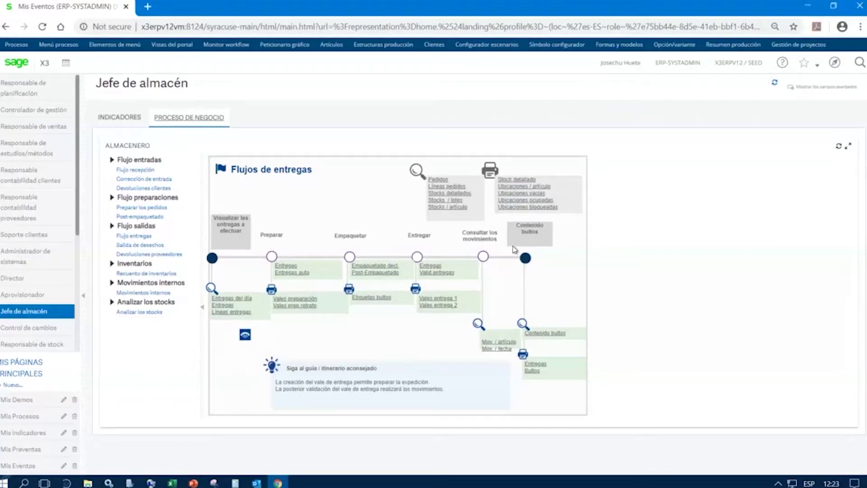
left_click(144, 274)
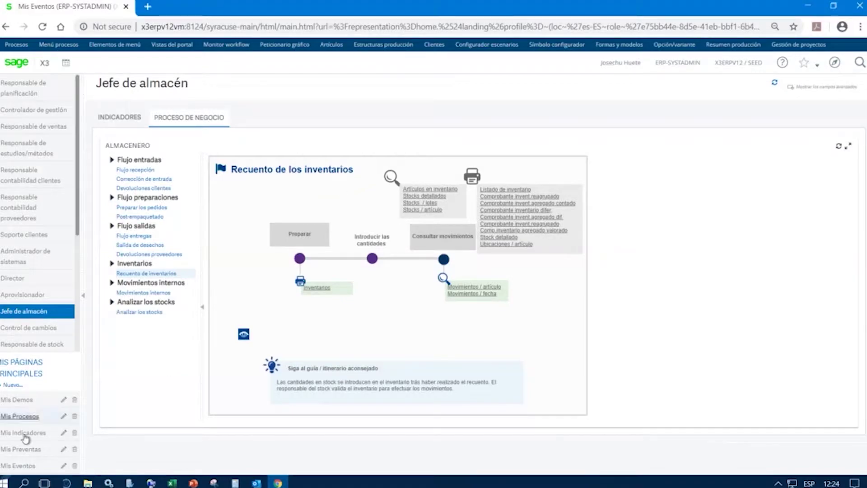
Return to the Mis Eventos page and collapse the side navigation and the process list beside the diagram
left_click(17, 465)
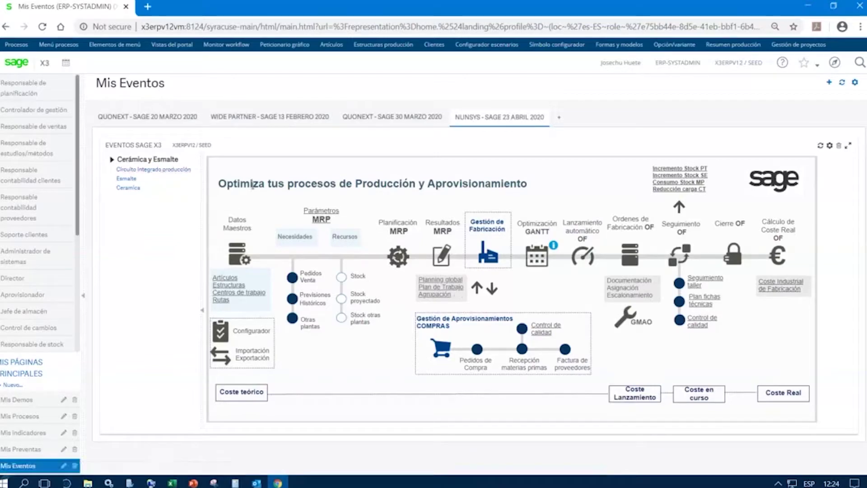
left_click(83, 299)
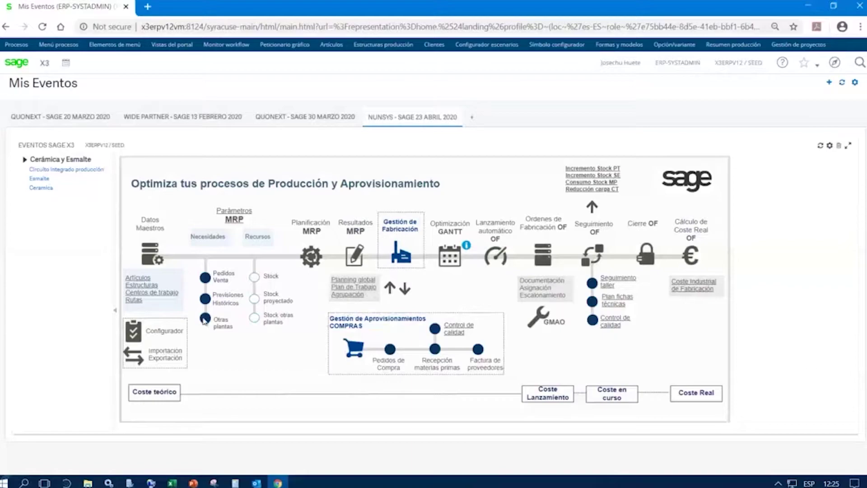
left_click(117, 317)
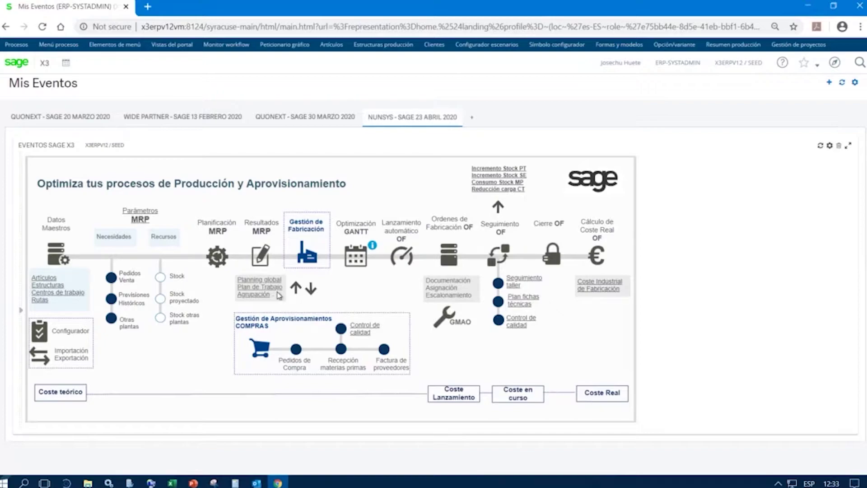
Examine the automatic launch form for manufacturing orders, choosing Firme as the new status and reviewing the range filters, and close it without running it
left_click(404, 261)
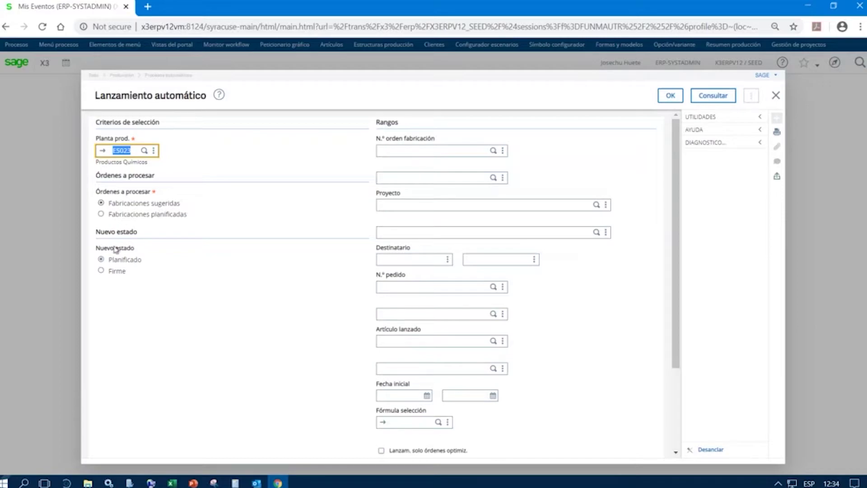
left_click(109, 274)
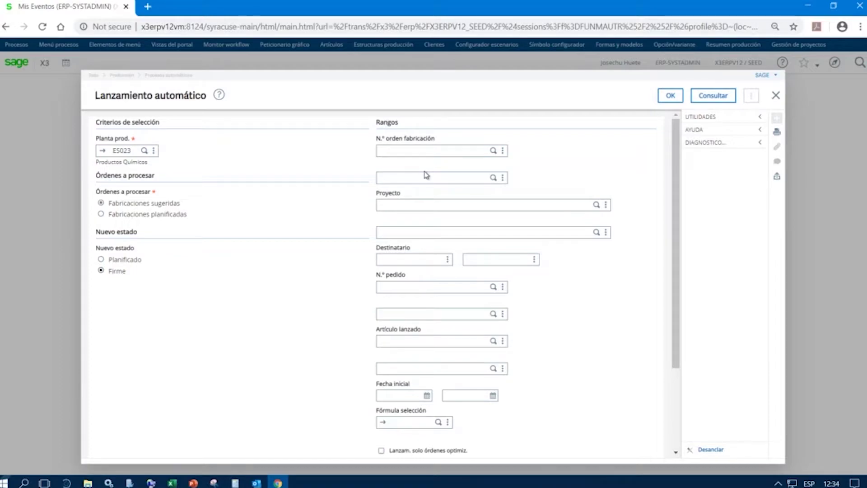
left_click(413, 257)
left_click(479, 256)
left_click(428, 202)
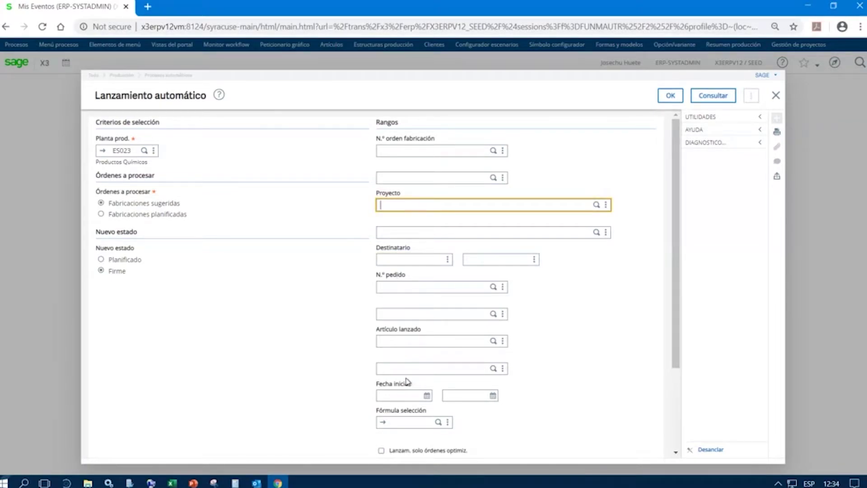
scroll(409, 383, "down", 1)
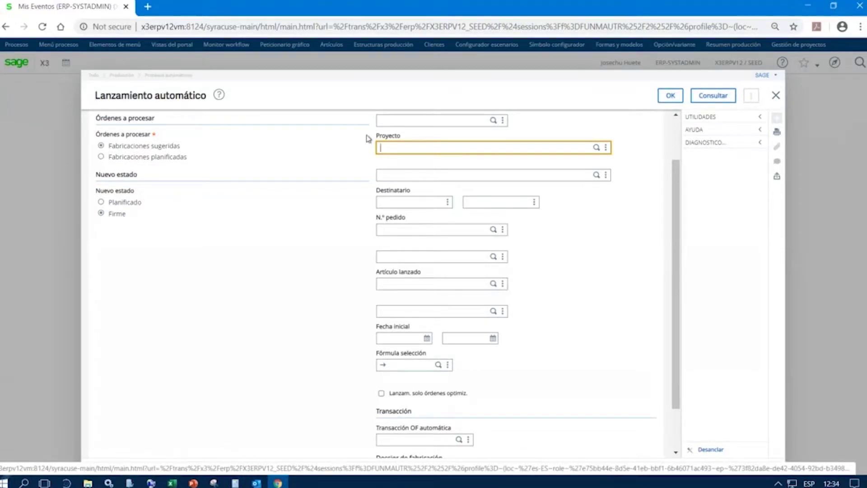
left_click(775, 95)
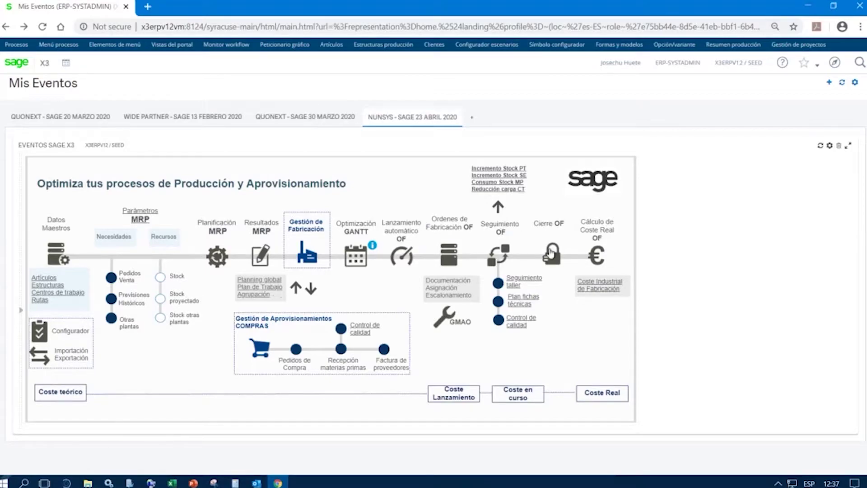
Show the Esmalte process diagram and collapse the process list to examine it at full width
left_click(21, 313)
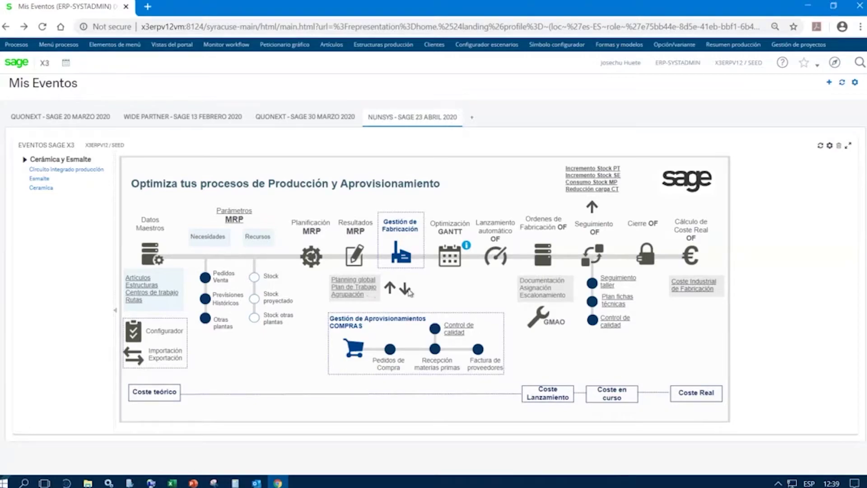
left_click(47, 180)
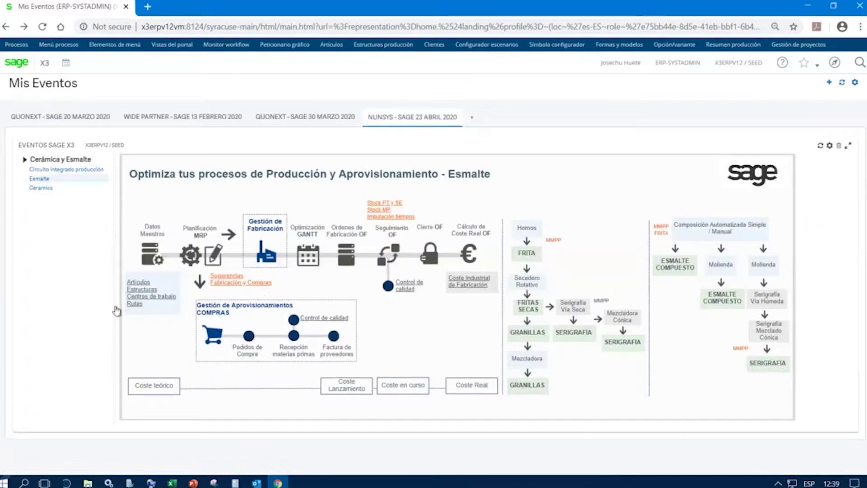
left_click(115, 309)
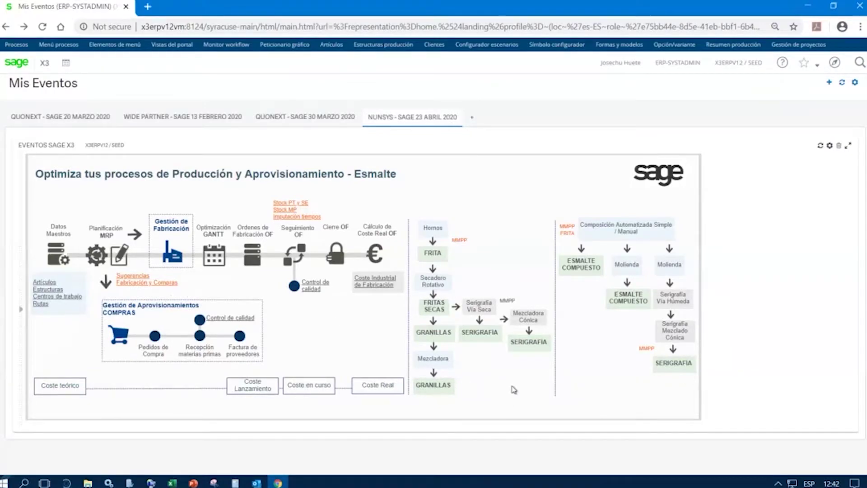
Show the Cerámica process diagram and collapse the process list to examine it
left_click(21, 310)
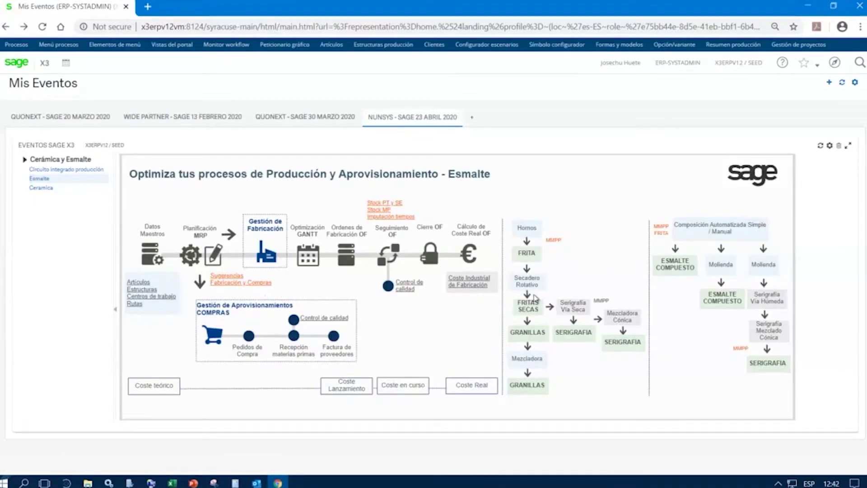
left_click(46, 190)
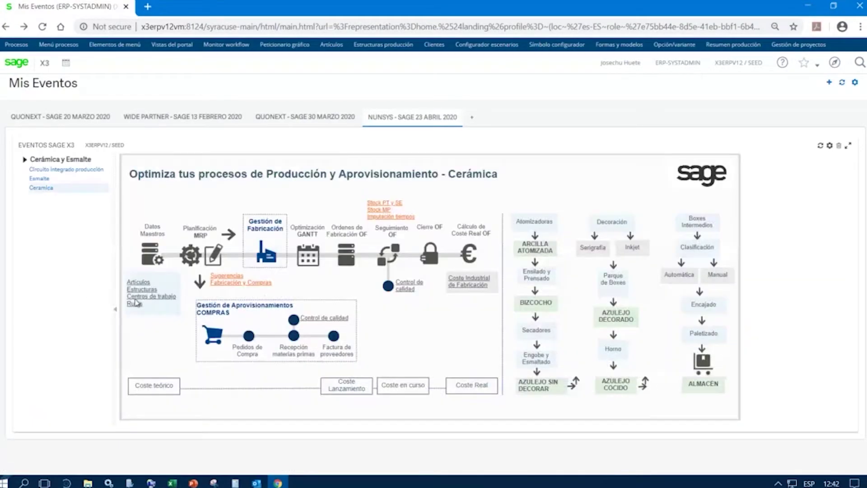
left_click(115, 309)
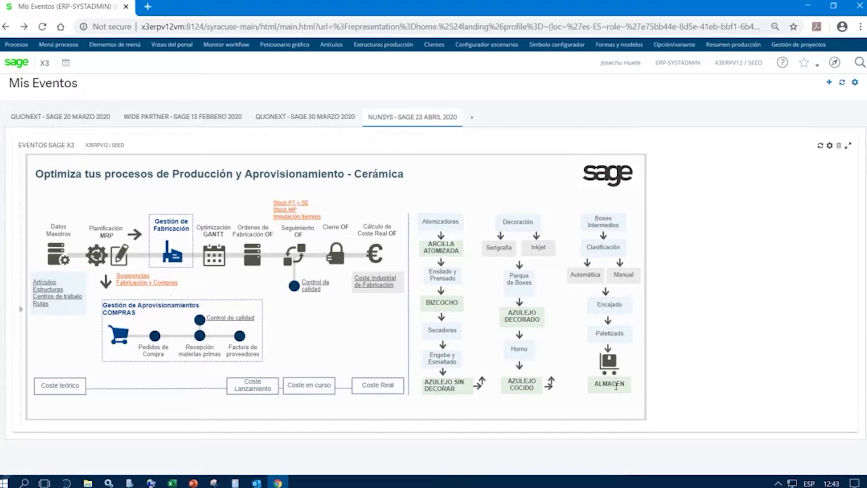
Switch back to the Esmalte process diagram and open the Artículos master data from it
left_click(22, 311)
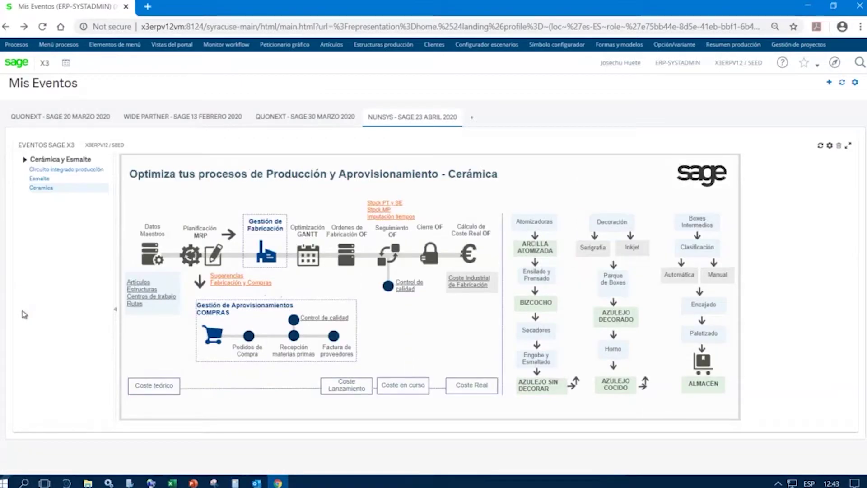
left_click(40, 179)
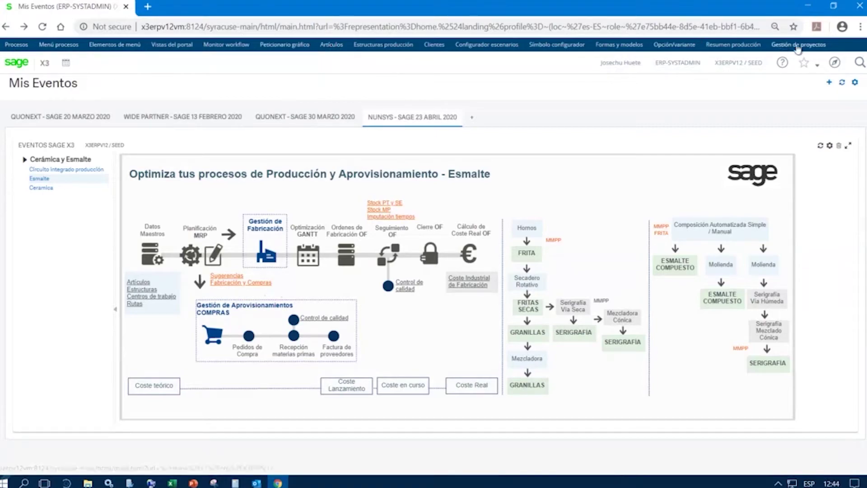
left_click(818, 68)
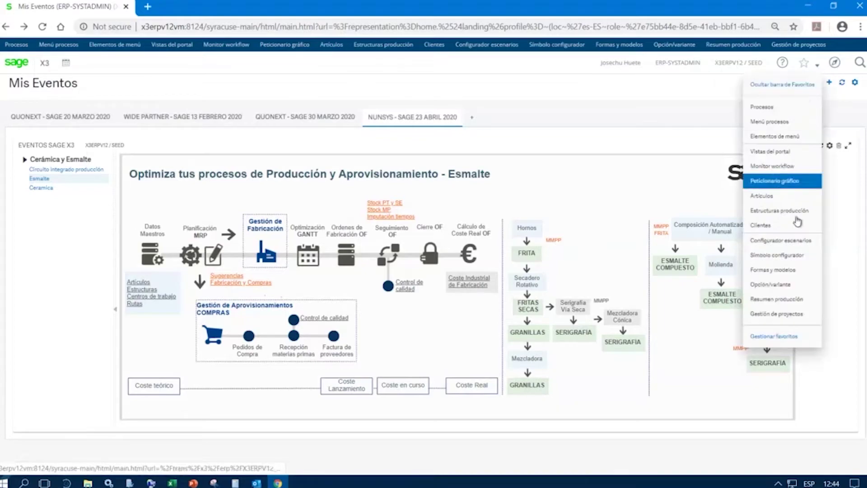
left_click(398, 97)
left_click(136, 284)
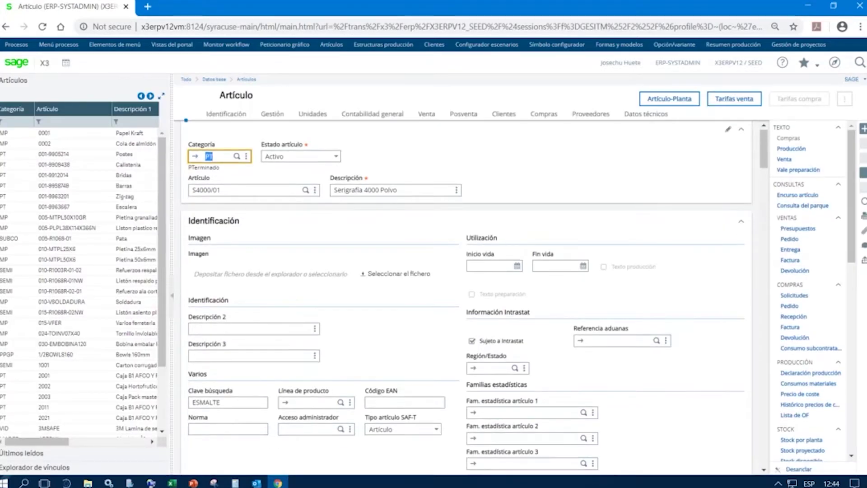
View the S4000/01 article record at full width by collapsing the article list, and restore the list
left_click(854, 255)
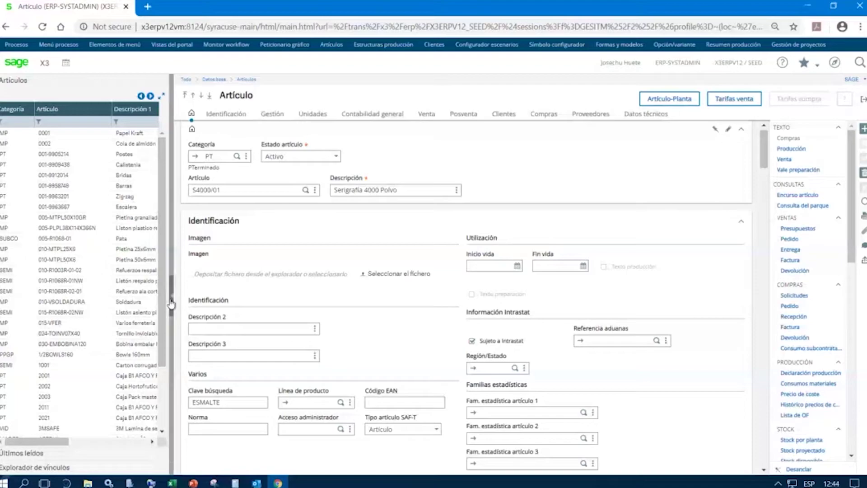
left_click(173, 301)
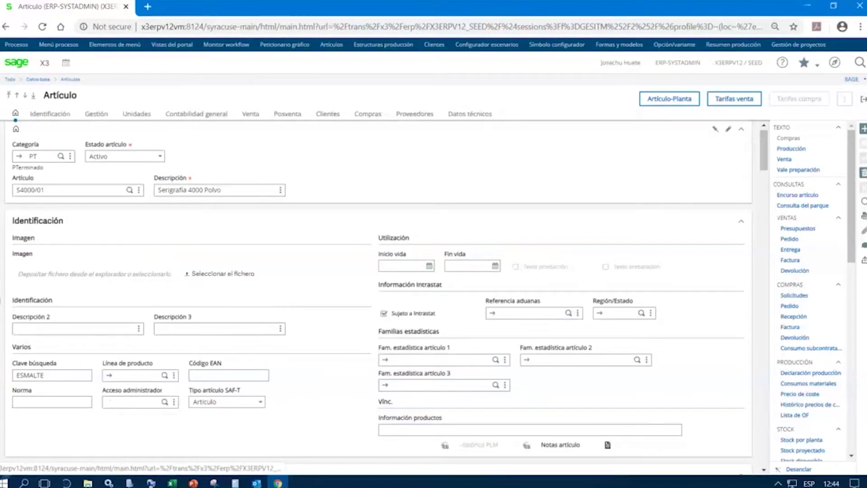
left_click(2, 301)
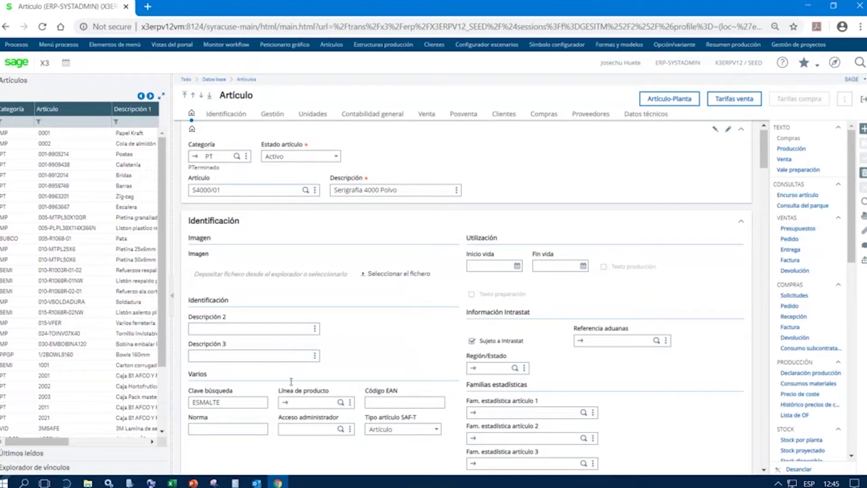
Look through the article's Gestión, Unidades and Contabilidad general sections and return to the start of the record
left_click(286, 117)
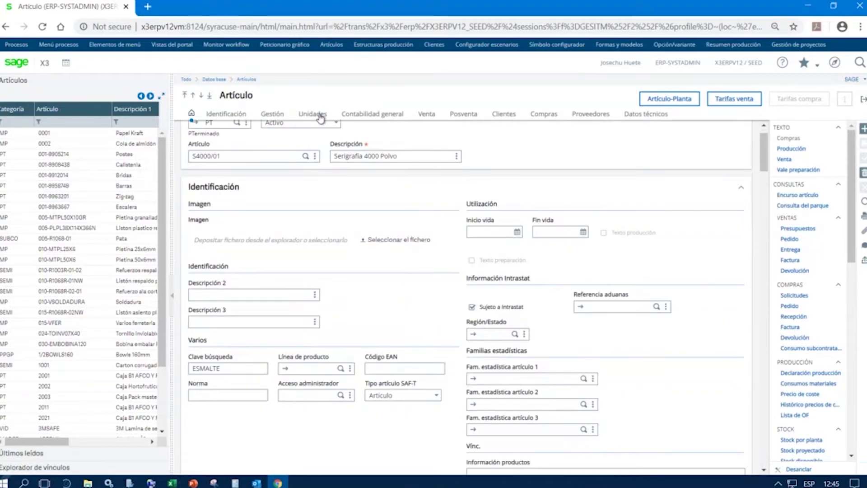
scroll(387, 118, "down", 4)
left_click(386, 115)
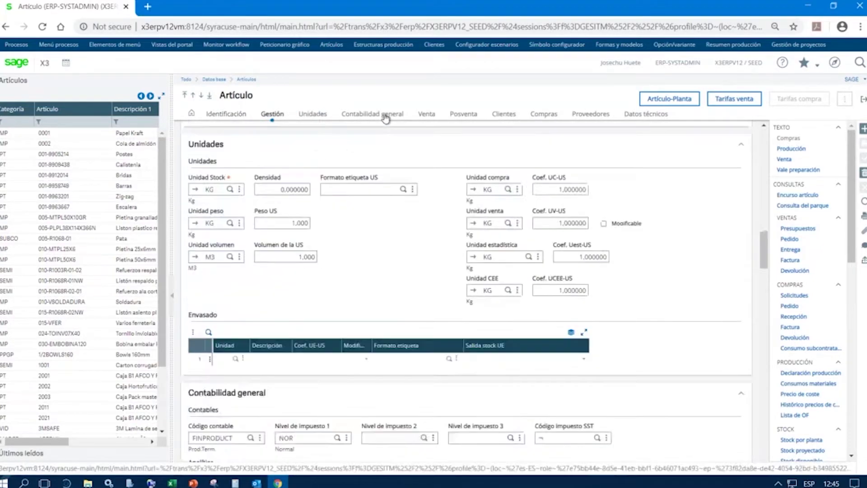
left_click_drag(760, 274, 760, 144)
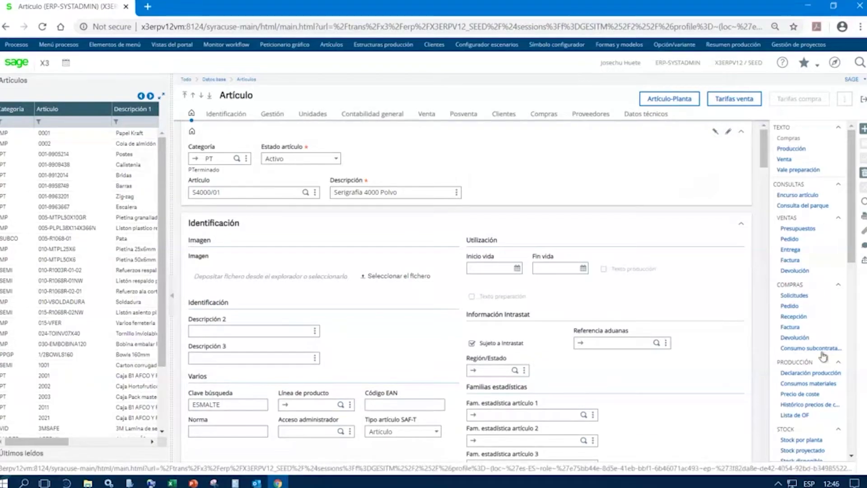
Filter the article list with the predefined Esmaltes selection
scroll(822, 357, "down", 4)
scroll(822, 360, "down", 3)
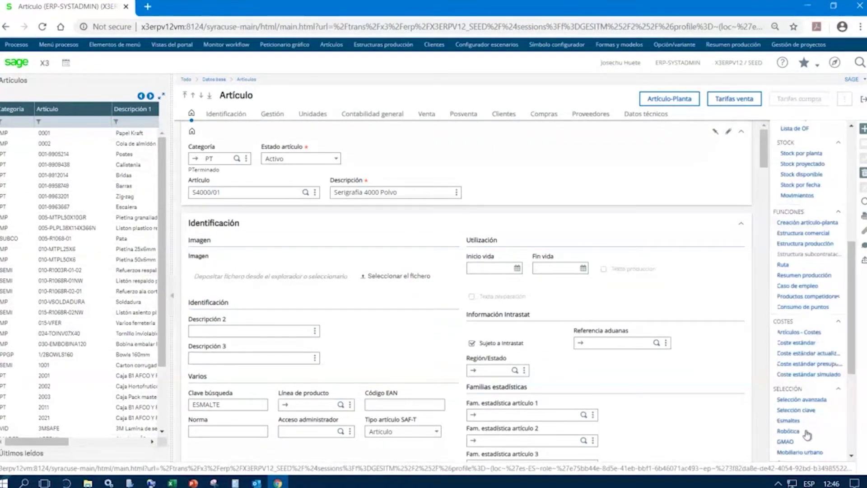
left_click(785, 421)
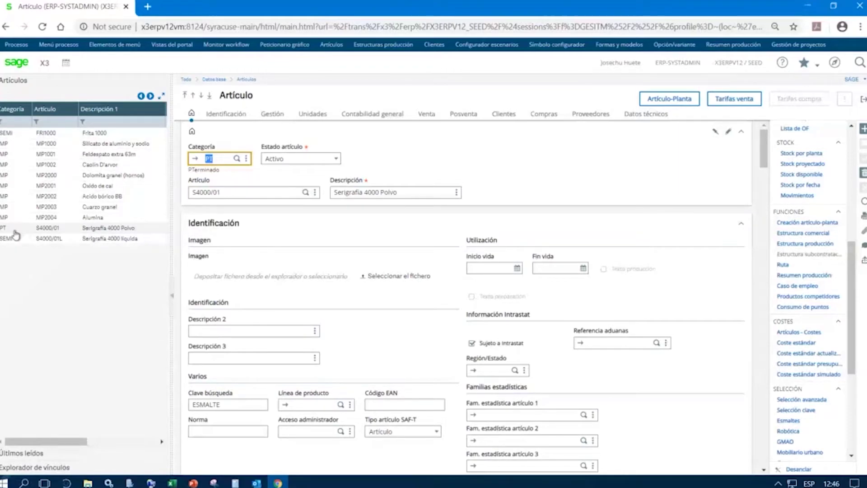
View the finished product S4000/01 Serigrafía 4000 Polvo and open the semi-finished article S4000/01L Serigrafía 4000 líquida
left_click(102, 228)
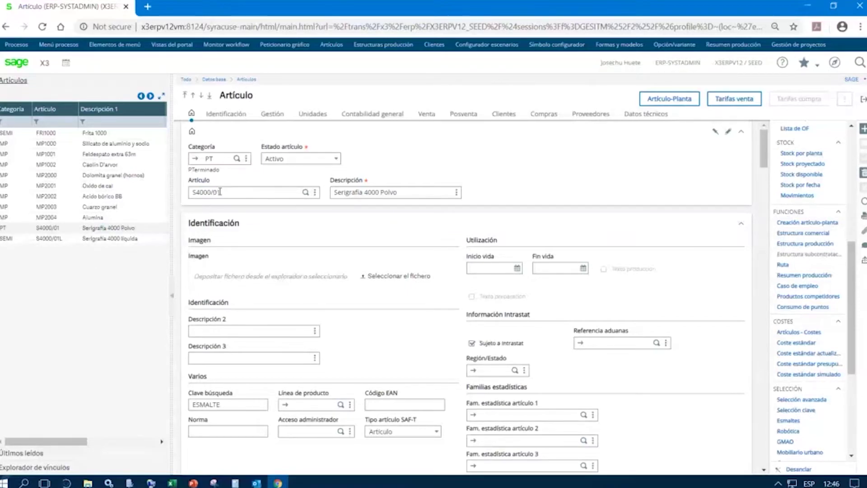
left_click(246, 192)
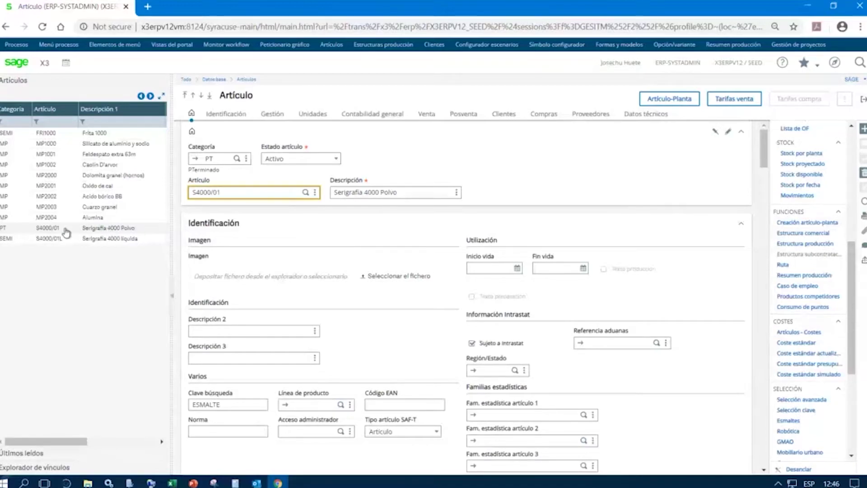
left_click(36, 239)
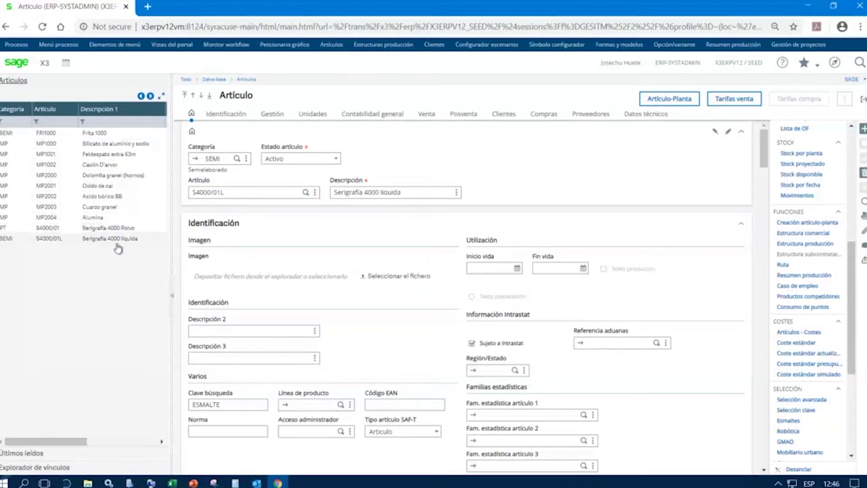
Open article FRI1000 Frita 1000, switch to raw material MP1001, and review the Descripción section of its MP category record
left_click(103, 134)
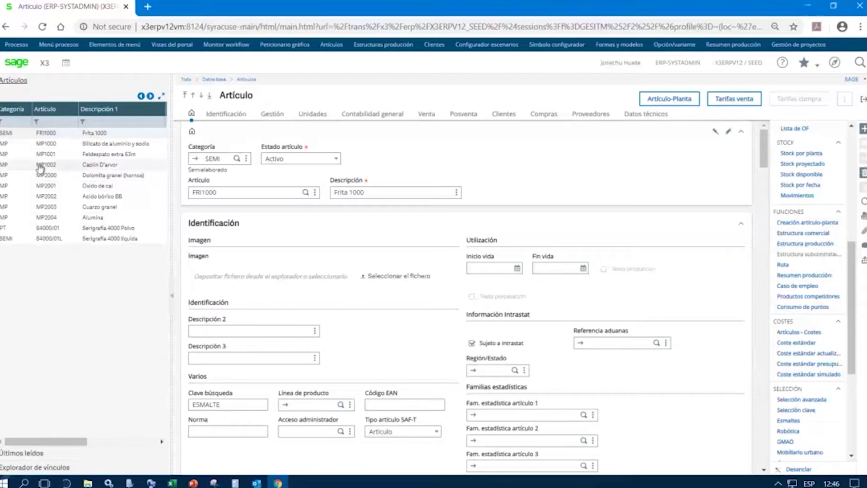
left_click(148, 158)
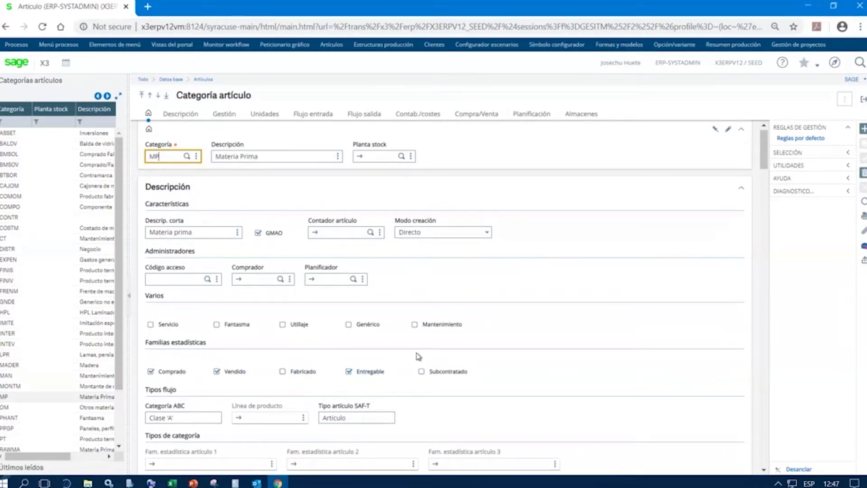
scroll(429, 359, "down", 3)
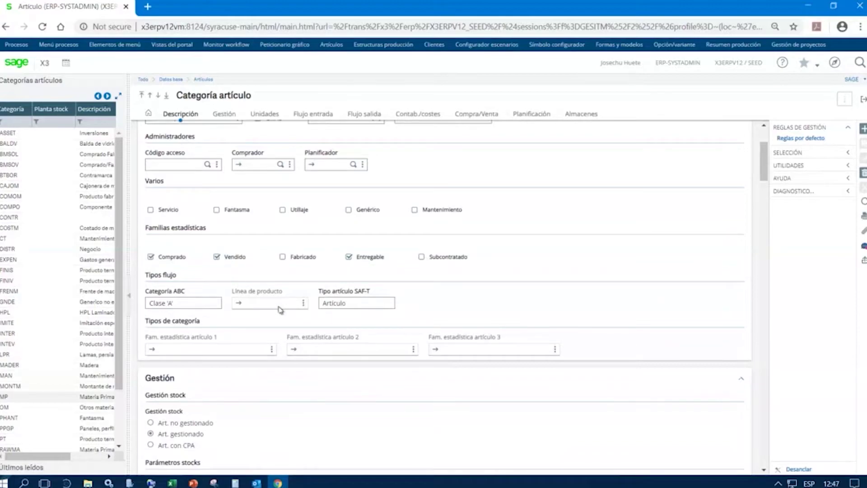
scroll(282, 310, "down", 1)
scroll(353, 346, "down", 2)
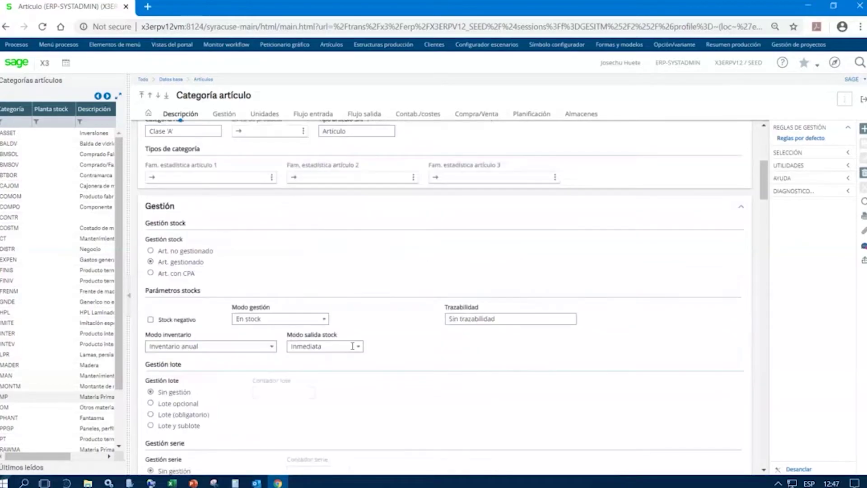
Check the Modo inventario options of category MP and set its Gestión lote to Lote (obligatorio)
left_click(273, 351)
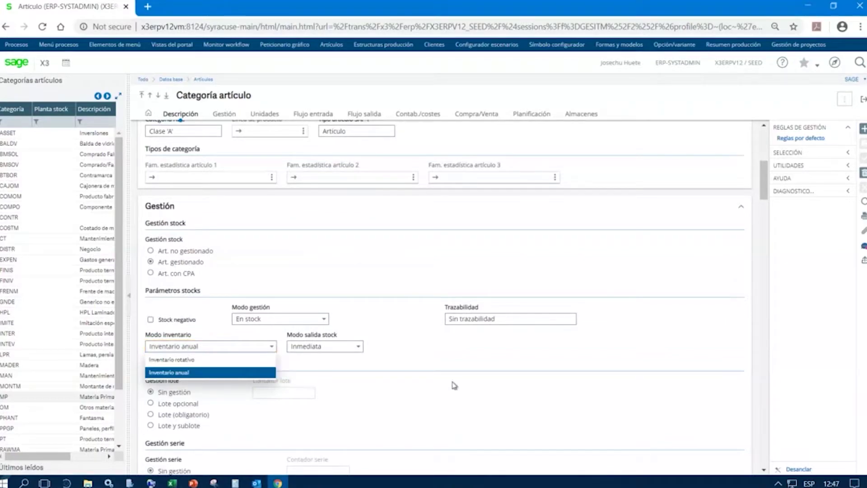
left_click(171, 409)
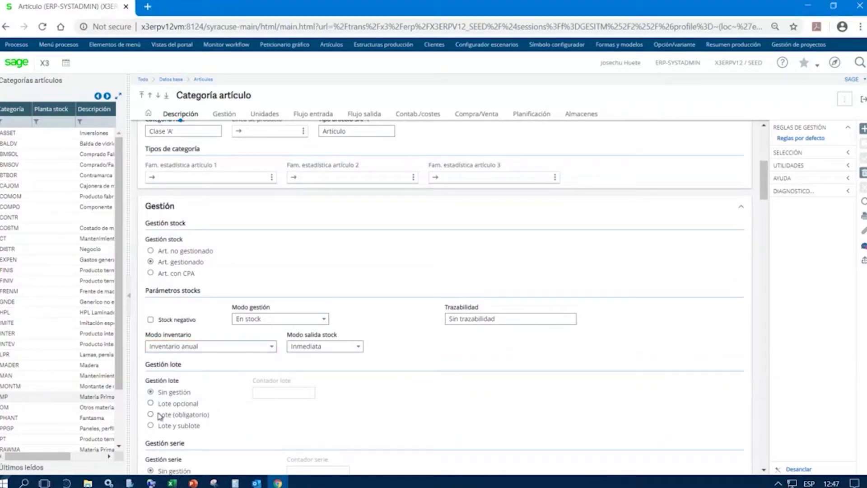
left_click(162, 415)
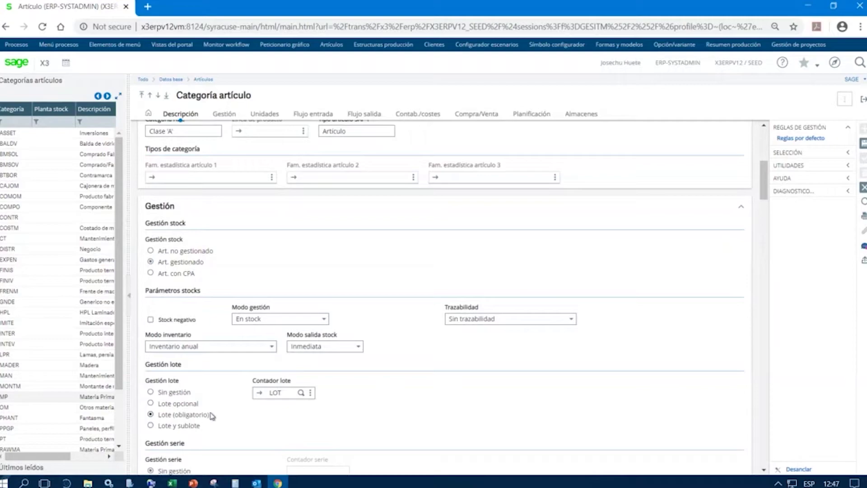
Look through the MP category's remaining sections from Gestión to Almacenes and return to the MP1001 article without saving the category
scroll(306, 394, "down", 1)
scroll(306, 394, "down", 7)
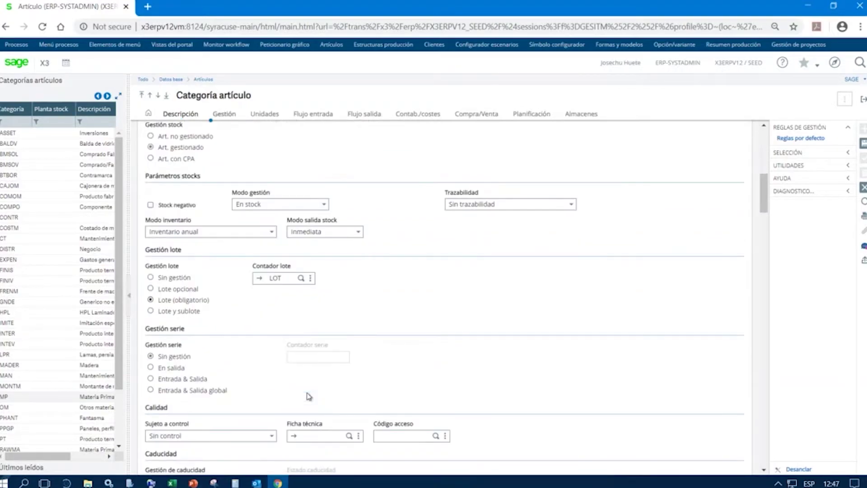
scroll(185, 314, "up", 1)
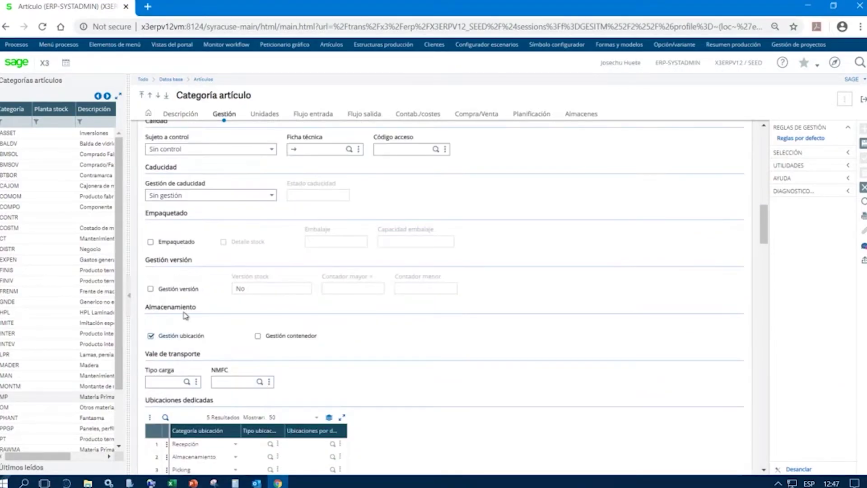
scroll(215, 321, "down", 4)
scroll(215, 321, "down", 2)
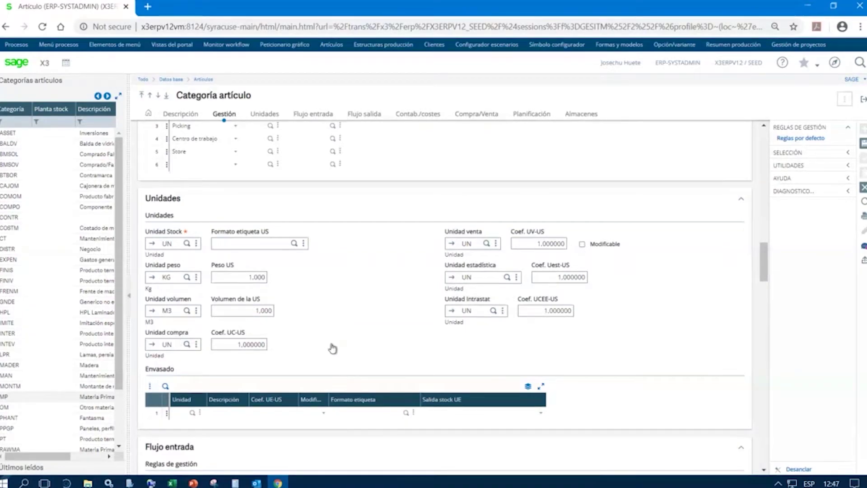
scroll(331, 349, "down", 4)
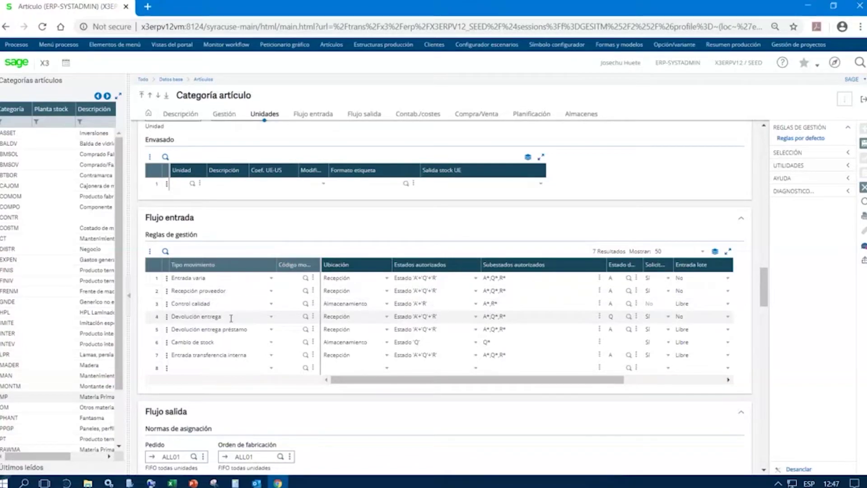
scroll(368, 343, "down", 15)
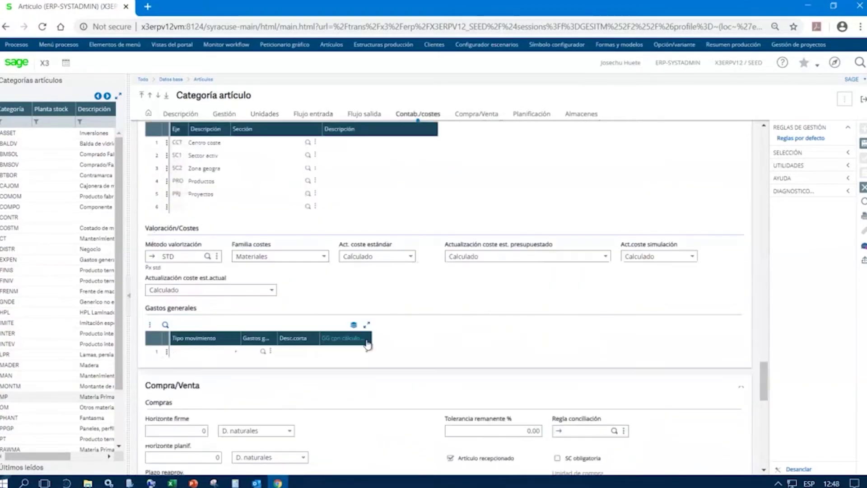
scroll(367, 344, "down", 12)
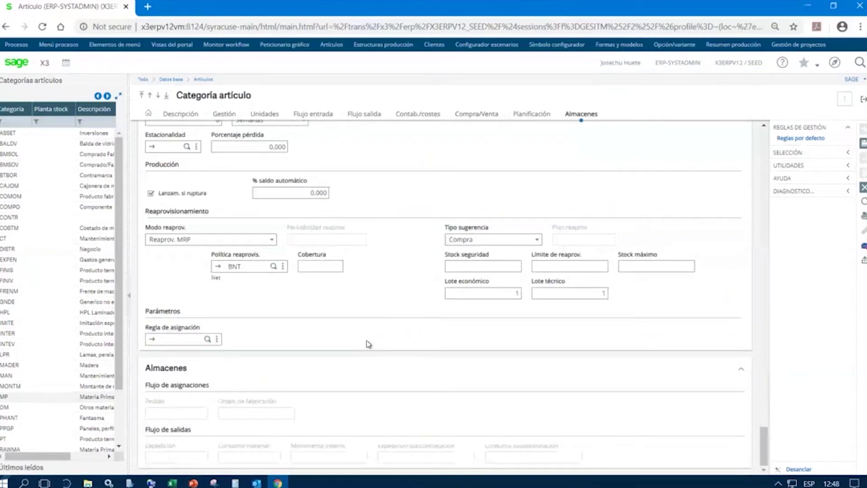
scroll(369, 341, "up", 10)
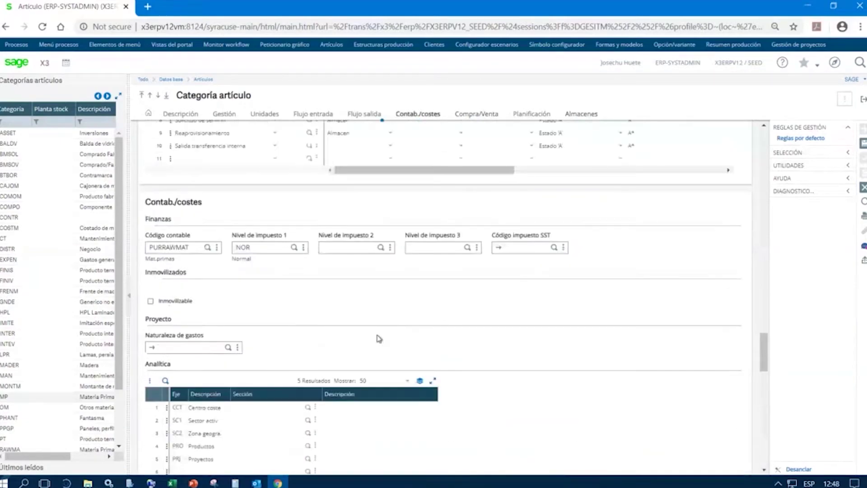
left_click(864, 103)
left_click(491, 168)
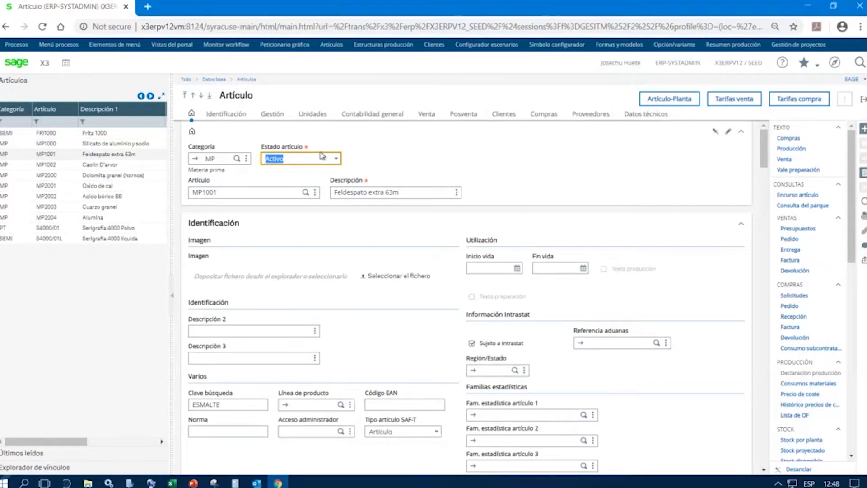
Set Gestión lote of raw material MP1001 Feldespato extra 63m to Lote y sublote and save the article
scroll(377, 314, "down", 5)
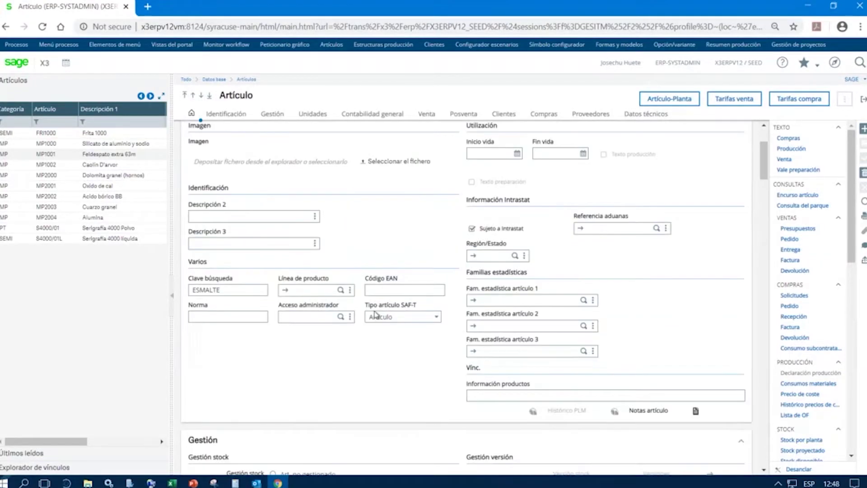
scroll(376, 315, "up", 3)
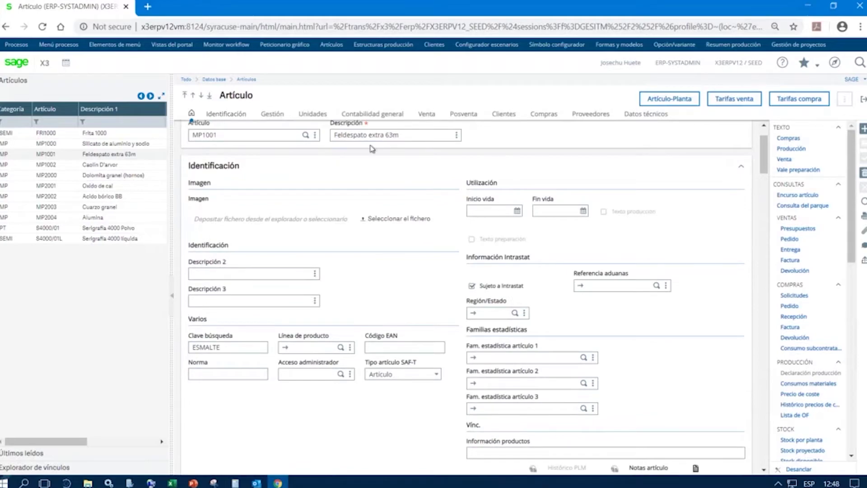
scroll(409, 303, "down", 6)
scroll(335, 361, "down", 1)
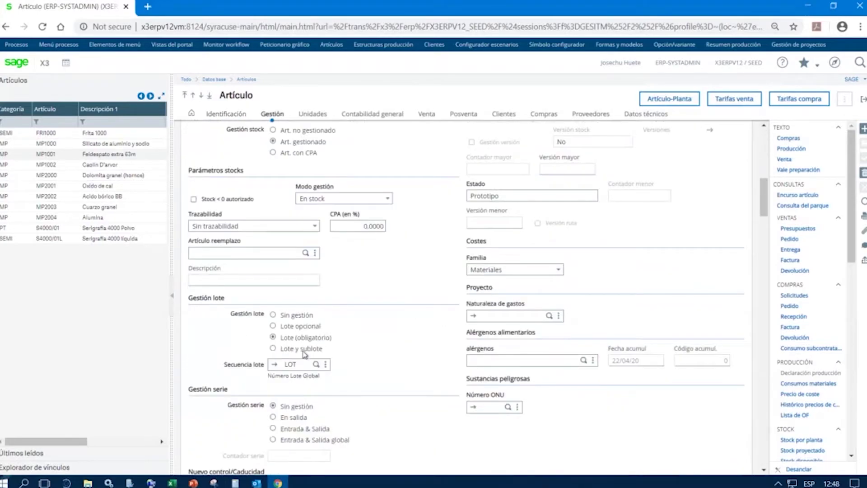
left_click(273, 349)
left_click(862, 150)
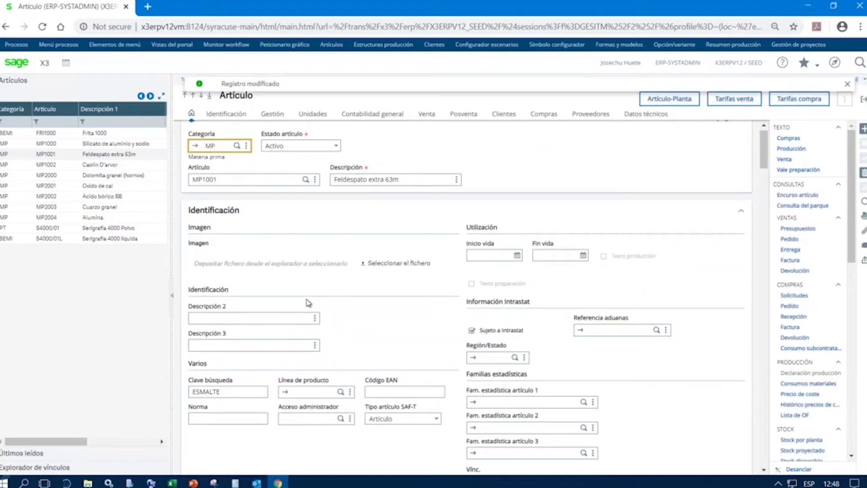
Open finished product S4000/01 Serigrafía 4000 Polvo and go to its production structure
left_click(21, 232)
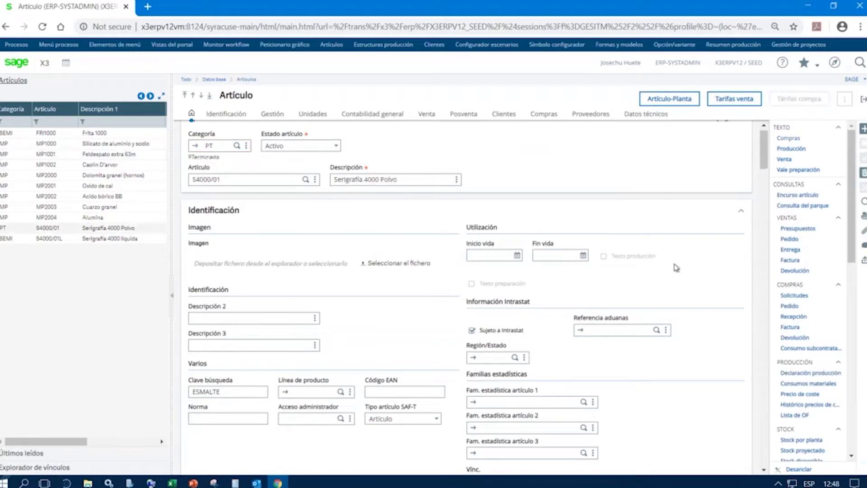
scroll(865, 239, "down", 5)
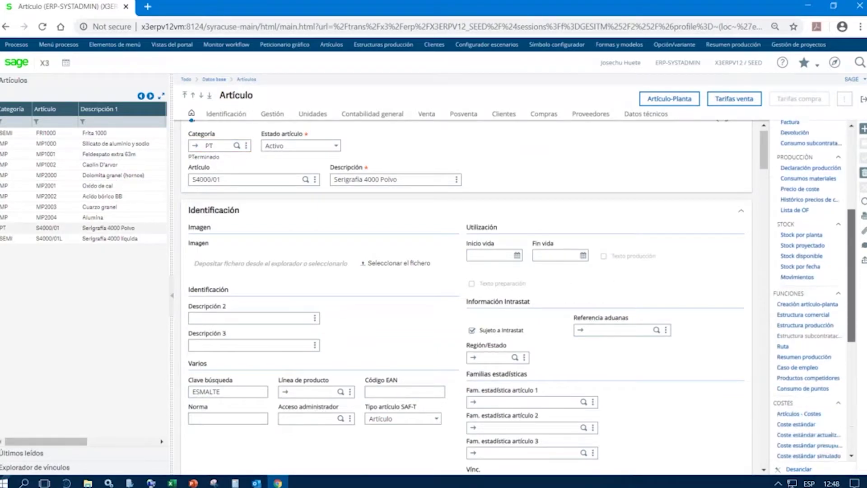
scroll(813, 289, "down", 3)
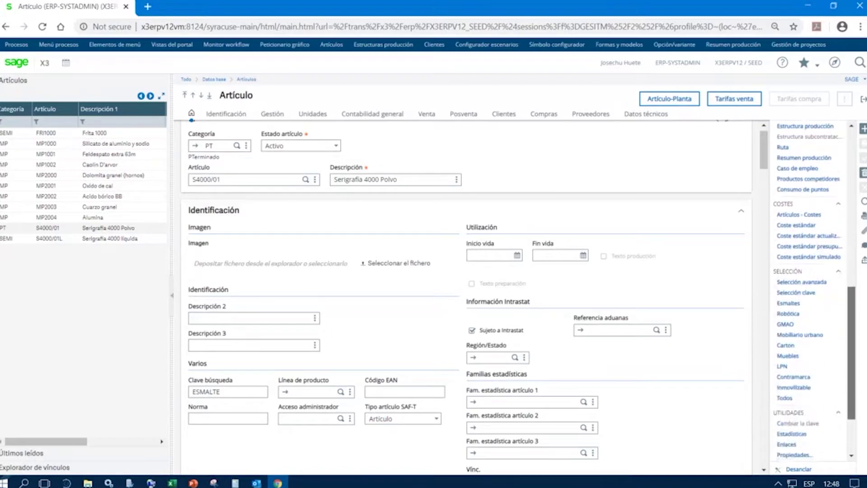
scroll(805, 179, "up", 2)
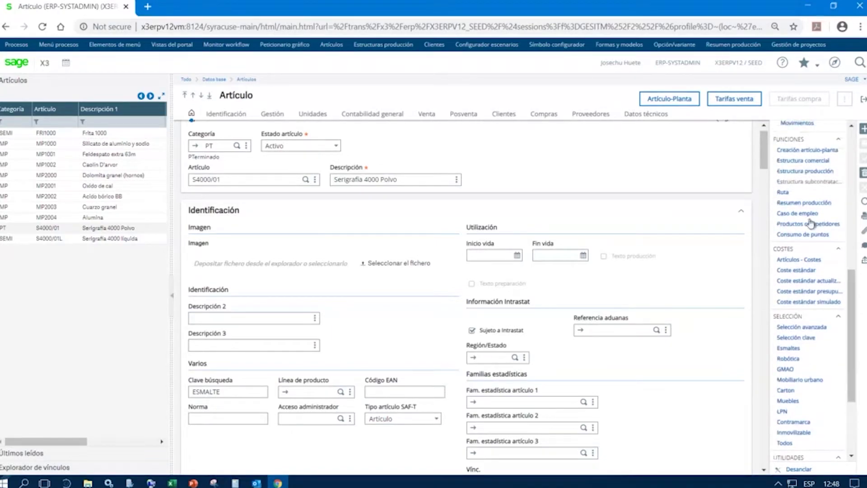
left_click(805, 172)
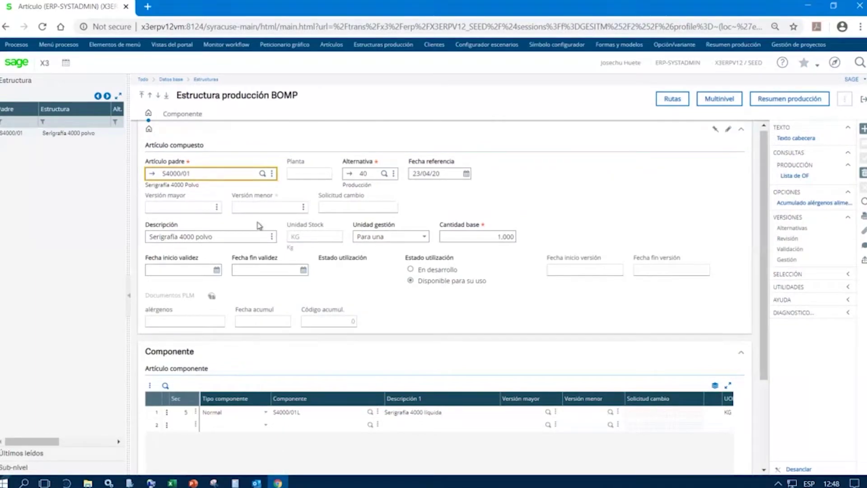
Review the S4000/01 structure's header and check the available Unidad gestión options, leaving the selection at Para una
scroll(289, 231, "down", 1)
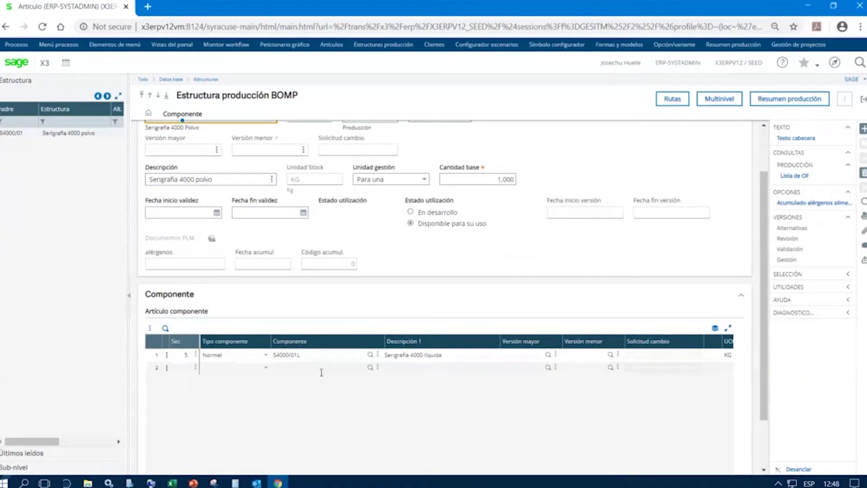
scroll(353, 364, "up", 1)
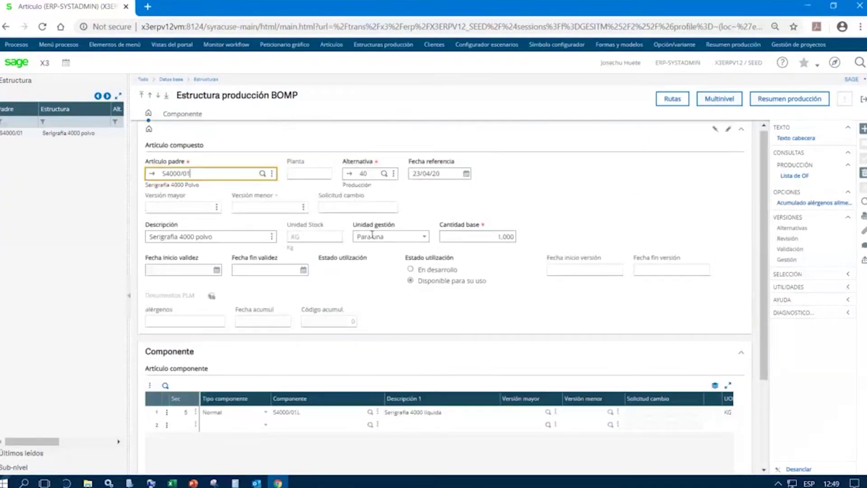
left_click(426, 238)
left_click(426, 238)
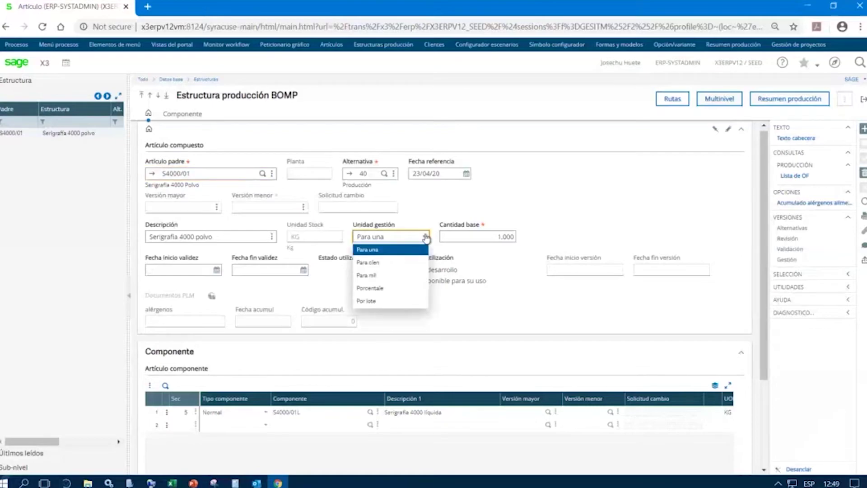
left_click(311, 239)
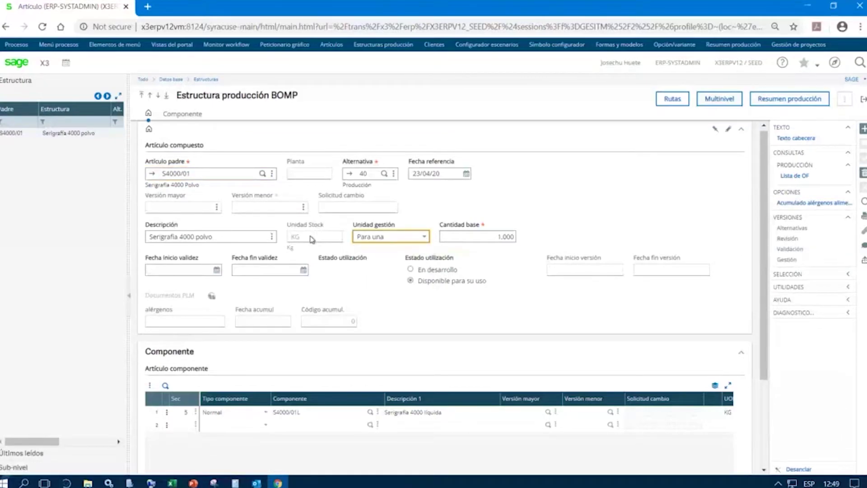
left_click(426, 238)
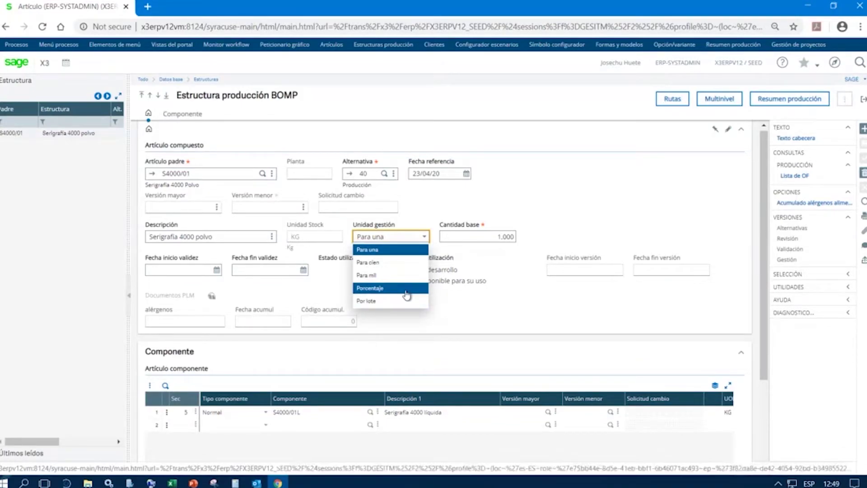
left_click(537, 324)
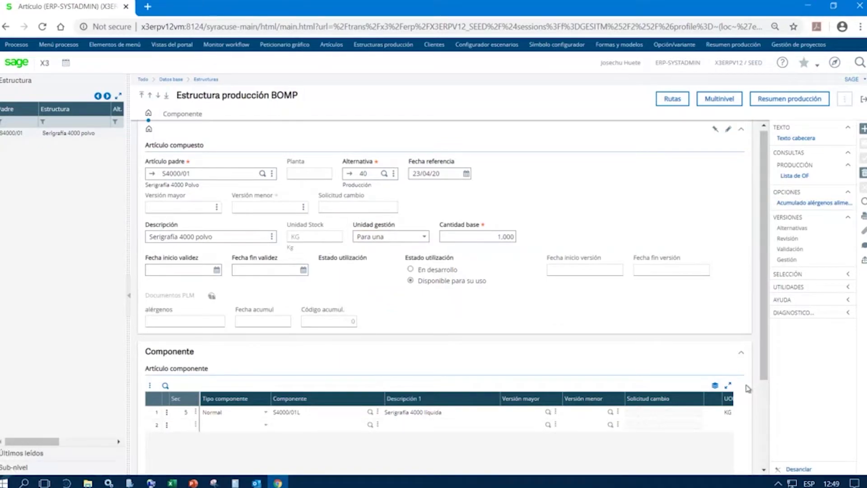
Examine the component line of the S4000/01 structure, including its unit and link quantity columns
scroll(765, 358, "down", 1)
scroll(775, 420, "down", 5)
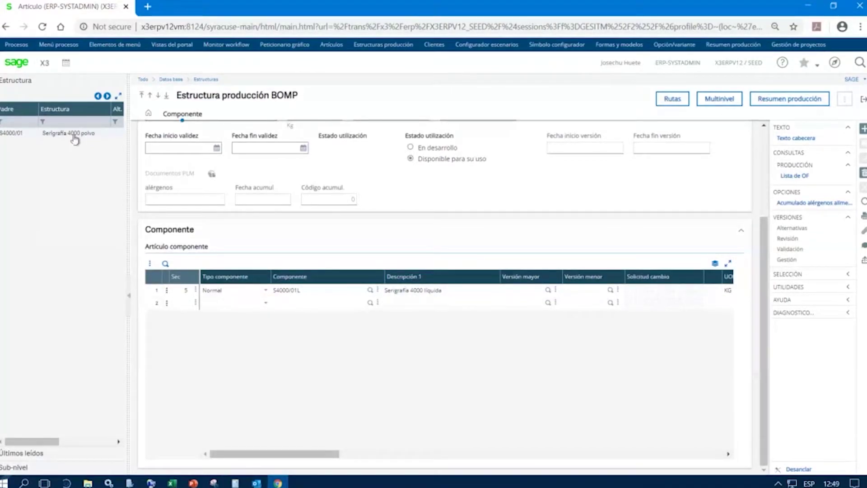
left_click_drag(314, 453, 363, 453)
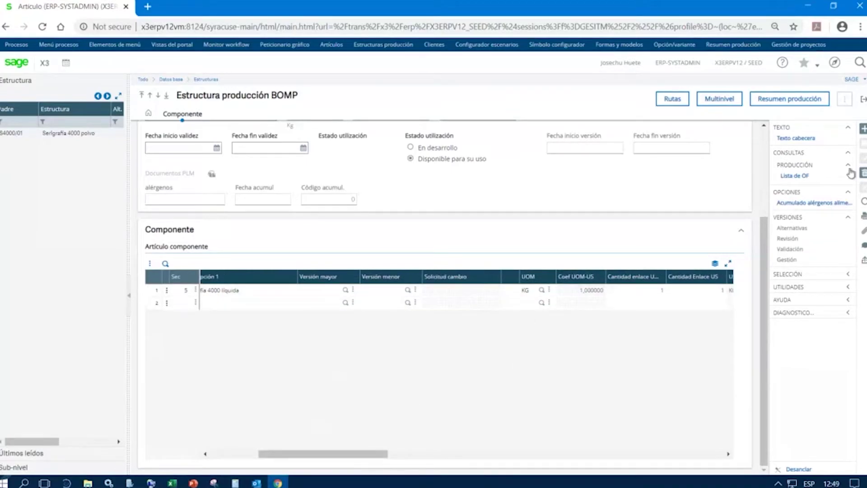
Open the multilevel structure of S4000/01, enlarge the component tree to full size and expand S4000/01L
left_click(722, 100)
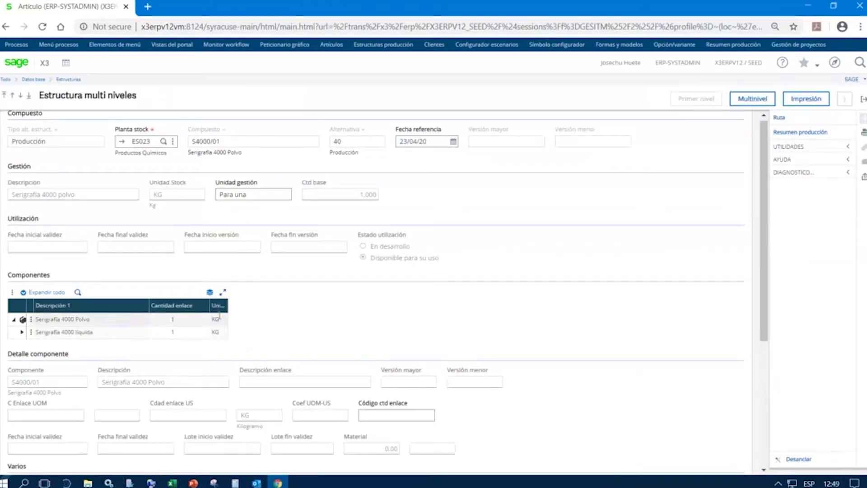
left_click(221, 296)
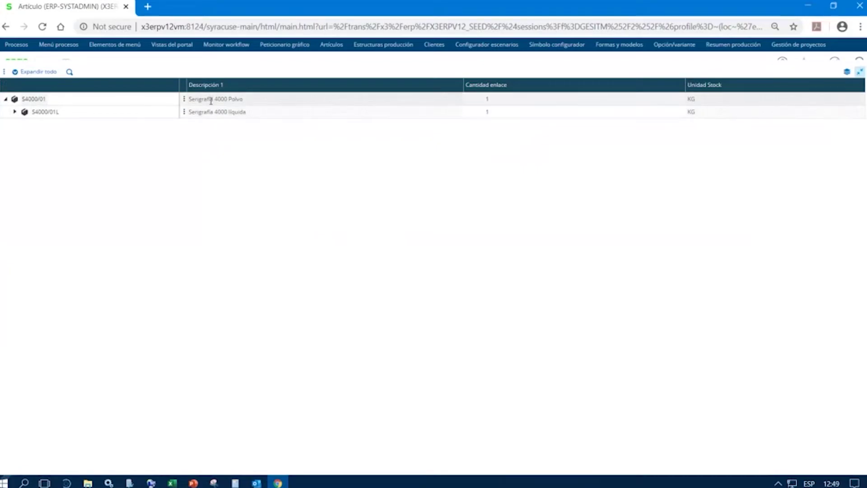
left_click(14, 113)
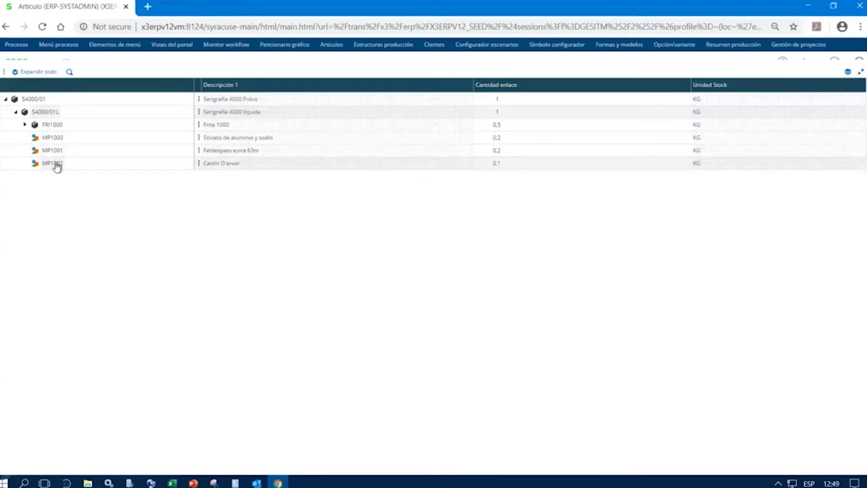
Expand FRI1000 in the multilevel component tree, and close the structure of S4000/01 to return to the article record
left_click(24, 124)
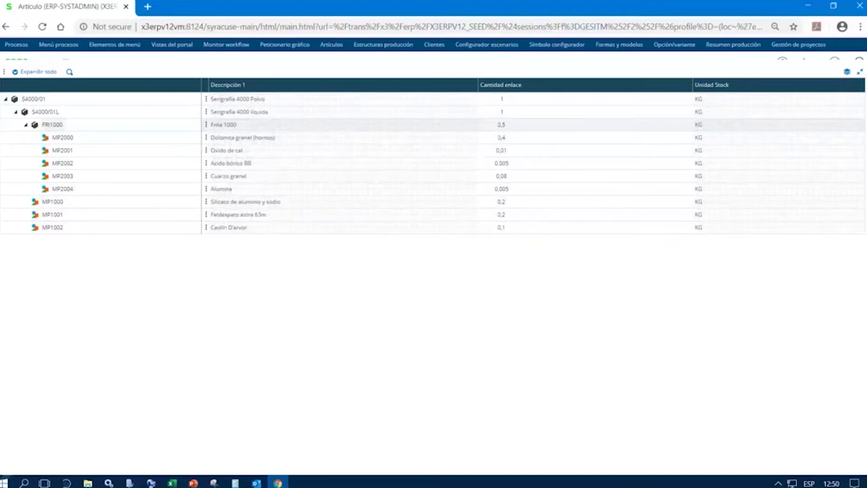
left_click(861, 72)
left_click(862, 101)
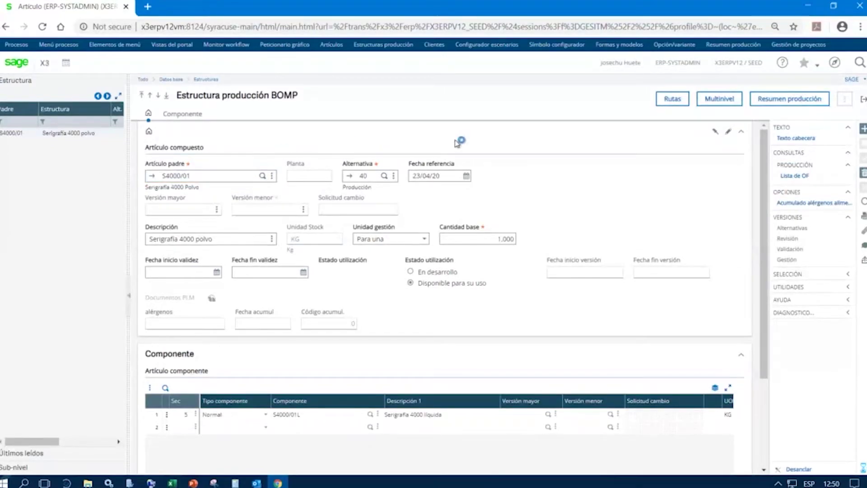
left_click(863, 101)
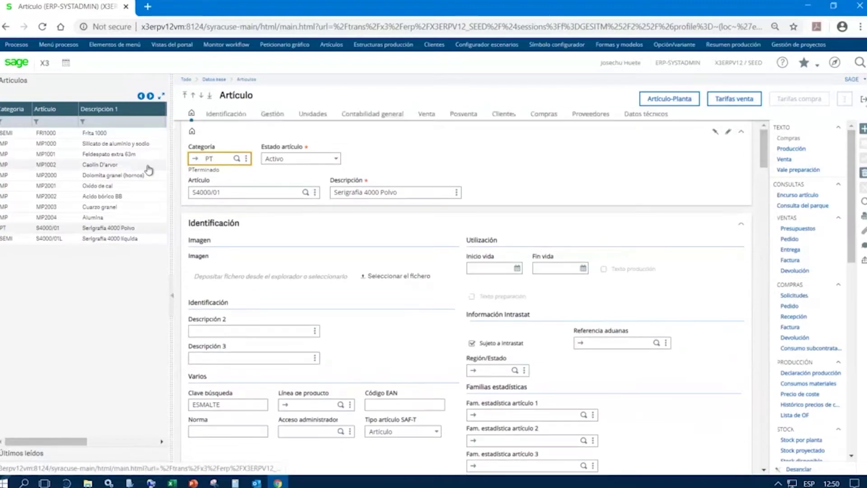
Open the semi-finished article FRI1000 Frita 1000 and go to its production structure
left_click(107, 134)
scroll(813, 298, "down", 3)
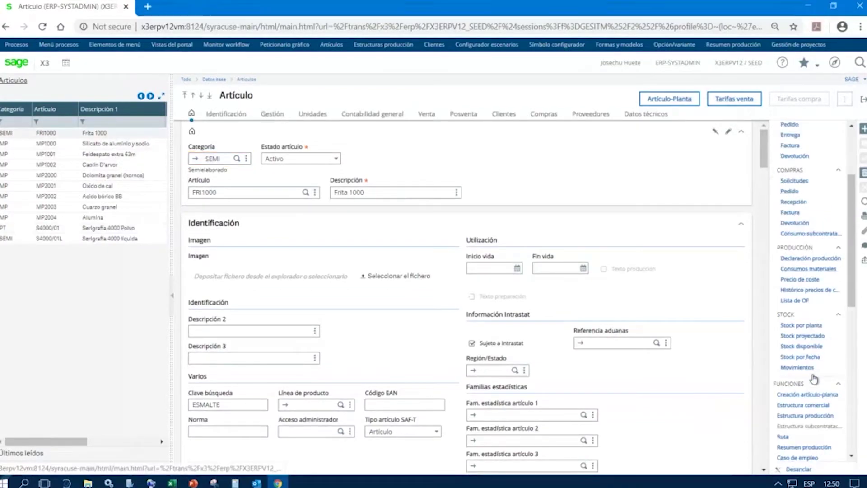
left_click(811, 415)
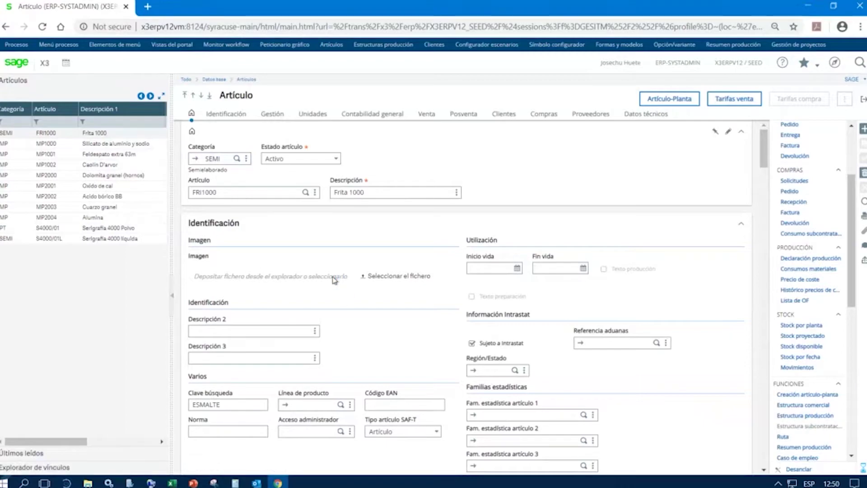
Examine the raw material lines of the FRI1000 structure, comparing their units and link quantities
scroll(407, 308, "down", 2)
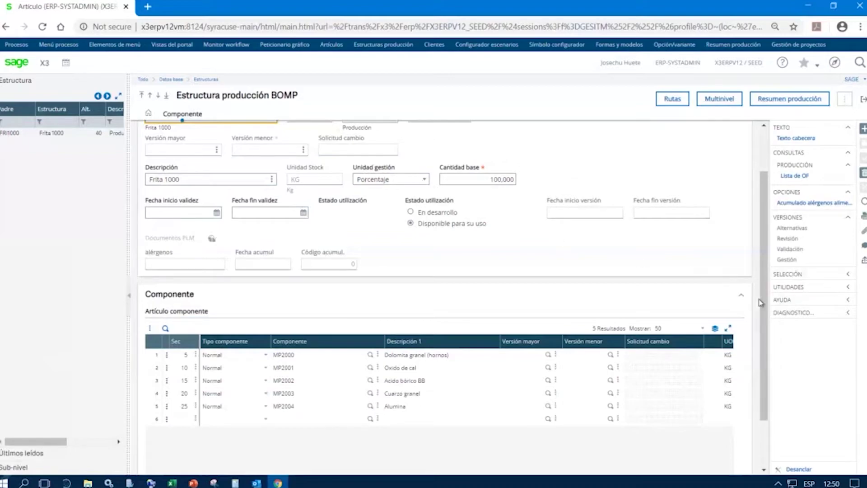
scroll(761, 302, "down", 2)
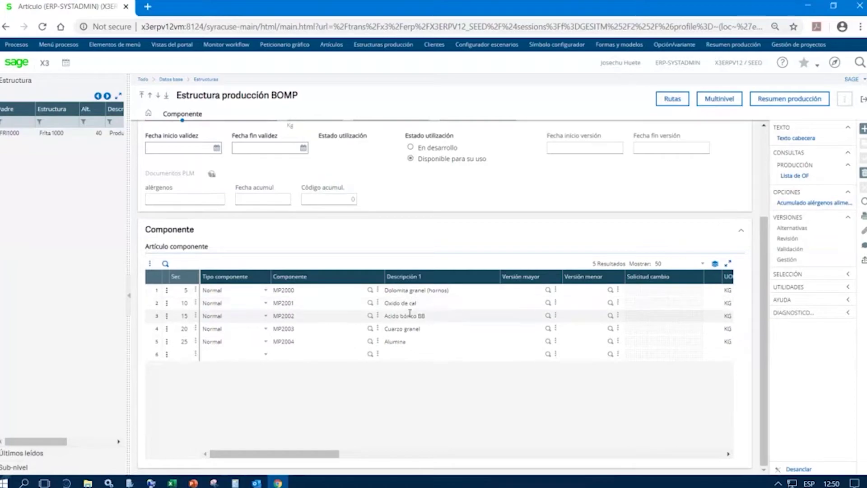
left_click_drag(314, 456, 410, 458)
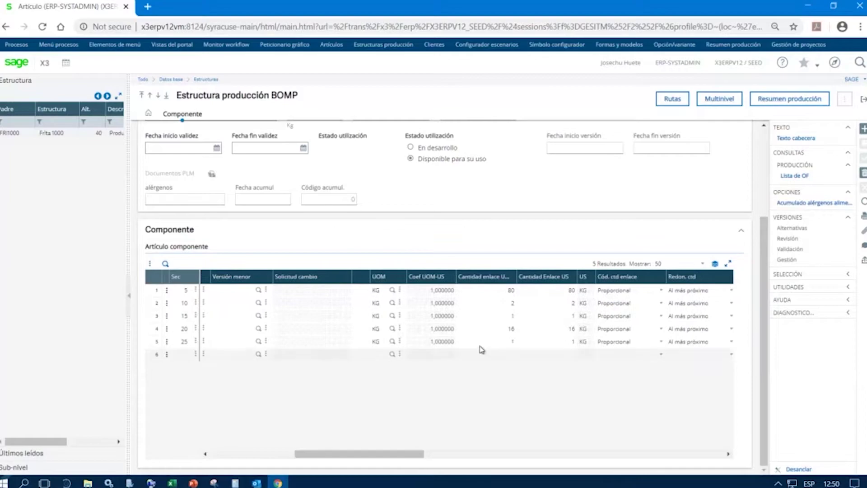
left_click(511, 292)
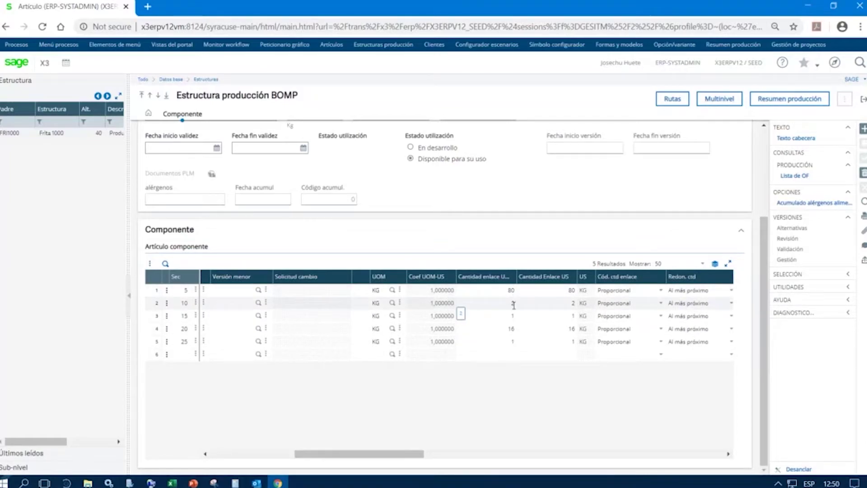
left_click(510, 314)
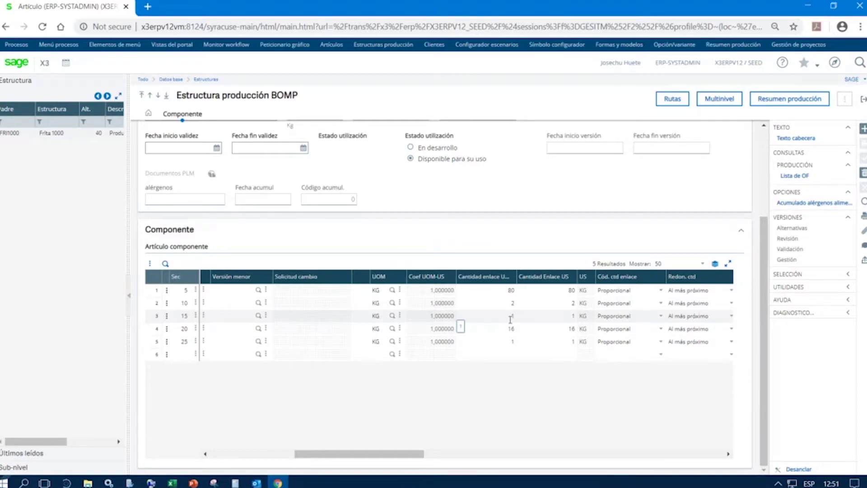
left_click_drag(327, 455, 264, 471)
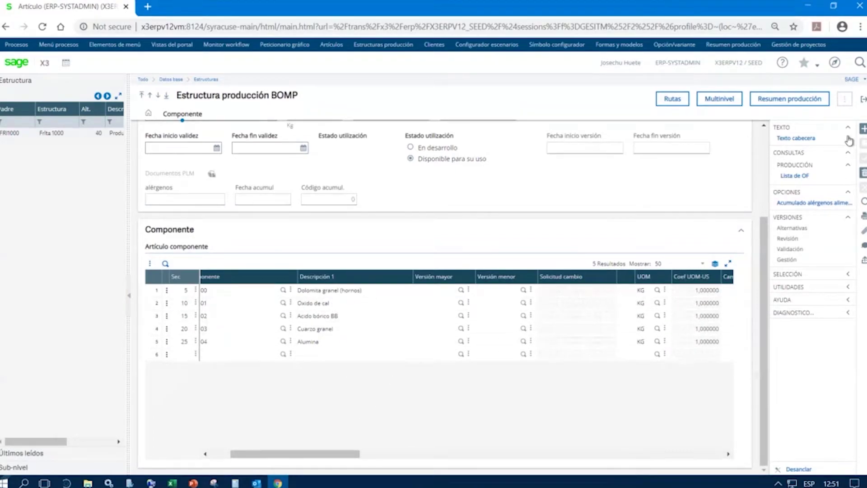
Go to the route of FRI1000 and open the operation detail of line 10, Dosificación
left_click(674, 100)
scroll(409, 368, "down", 8)
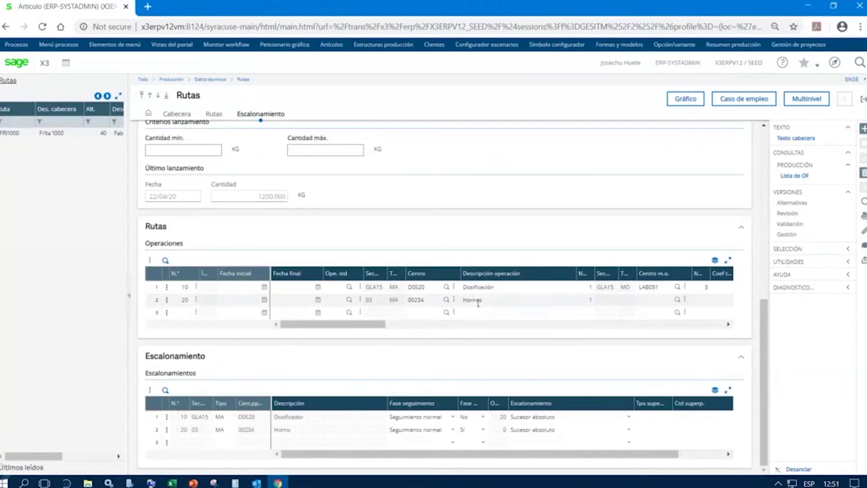
left_click(167, 287)
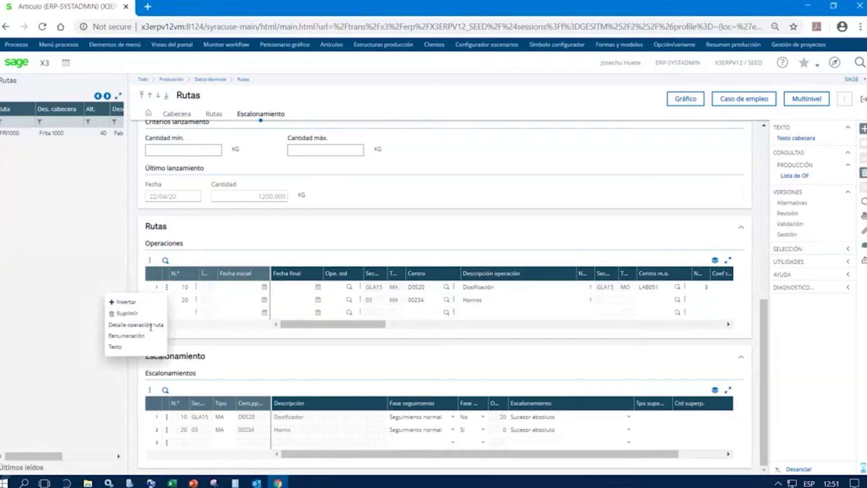
left_click(151, 326)
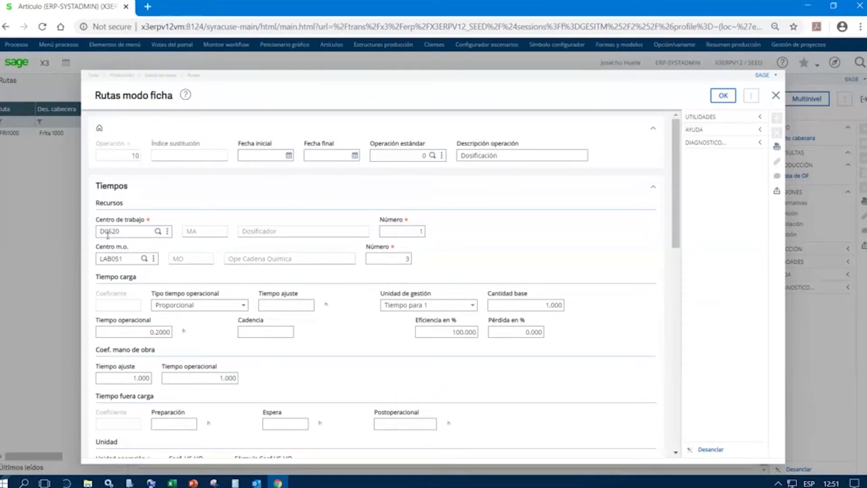
Check the work and labour centres of the Dosificación operation, and set its Tiempo ajuste to 0.1 h
left_click(124, 232)
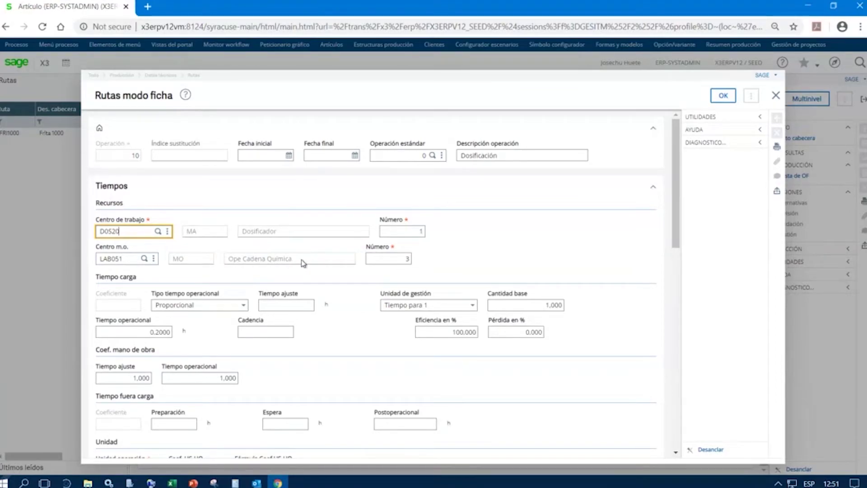
left_click(135, 260)
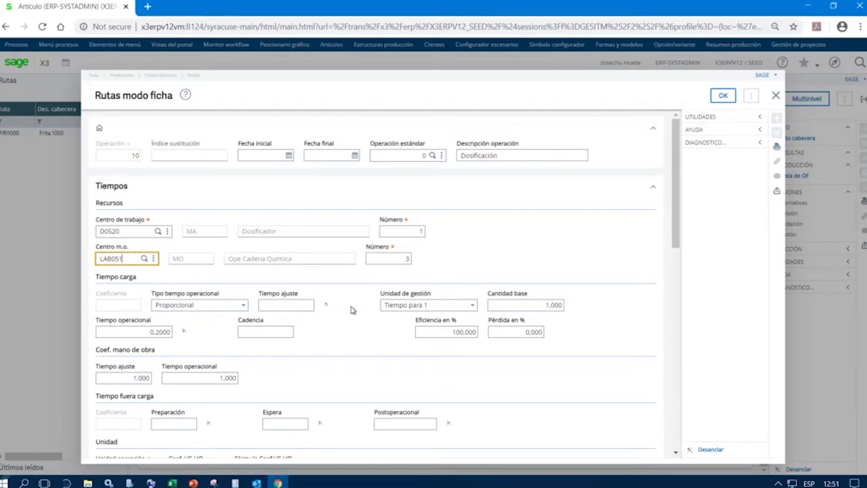
left_click(307, 303)
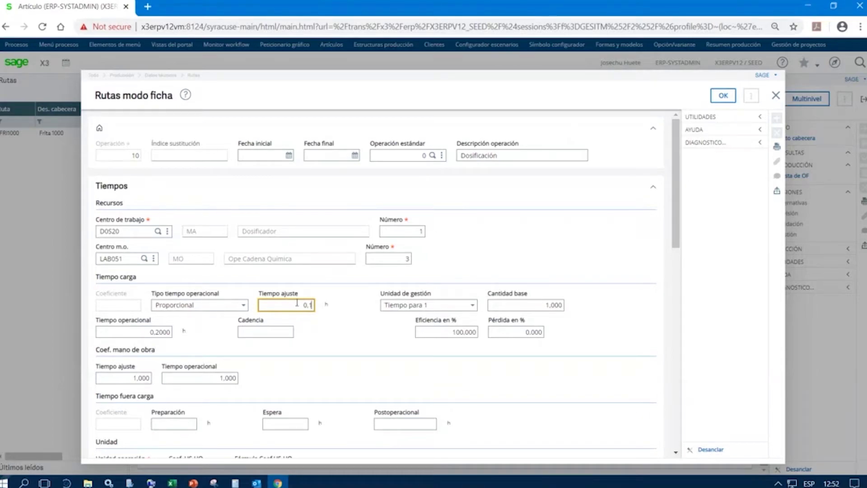
left_click(152, 330)
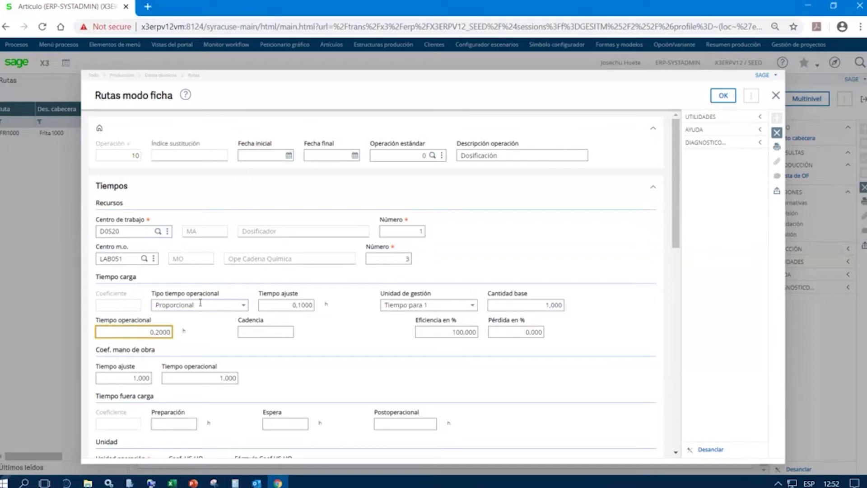
Review the Tipo tiempo operacional options, leaving Proporcional selected, and look through the operation's remaining time, unit and management settings
left_click(243, 306)
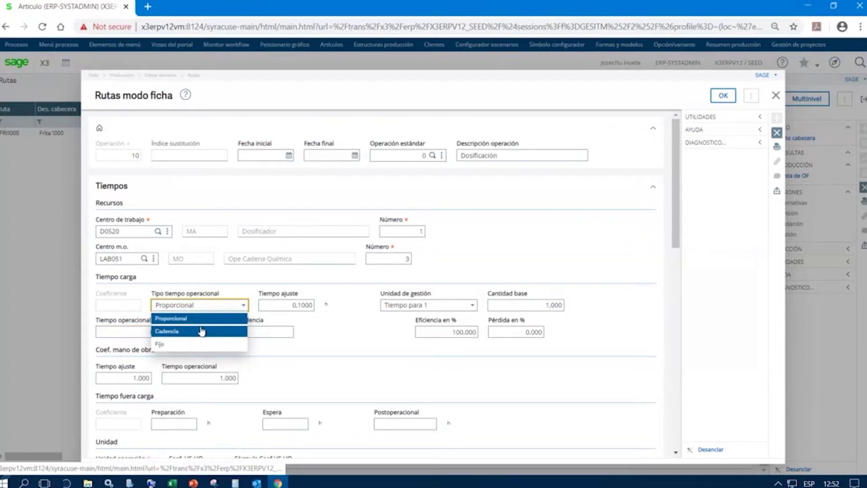
left_click(337, 347)
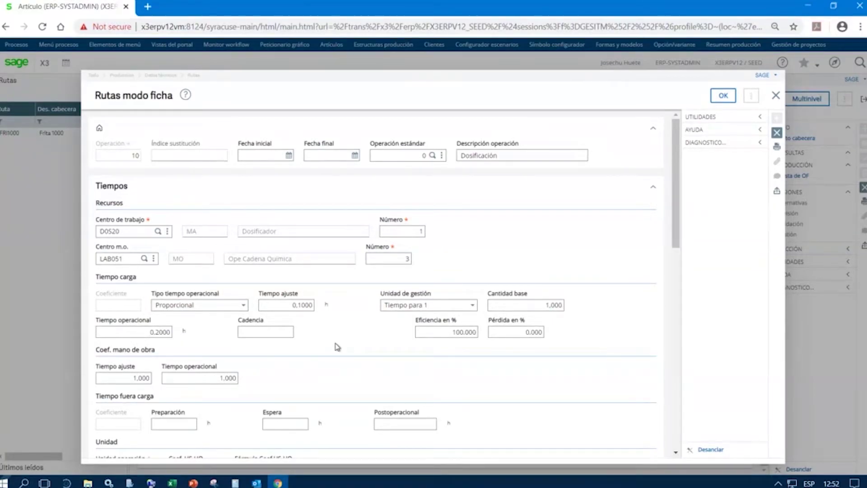
left_click(244, 304)
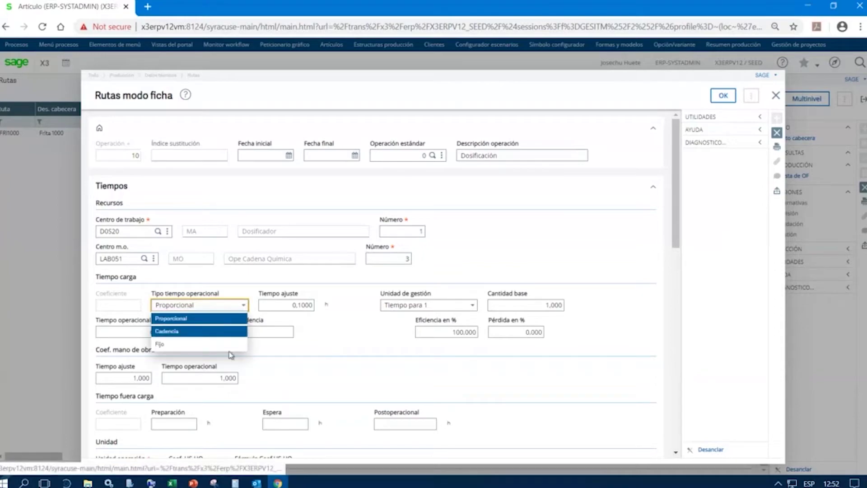
left_click(385, 357)
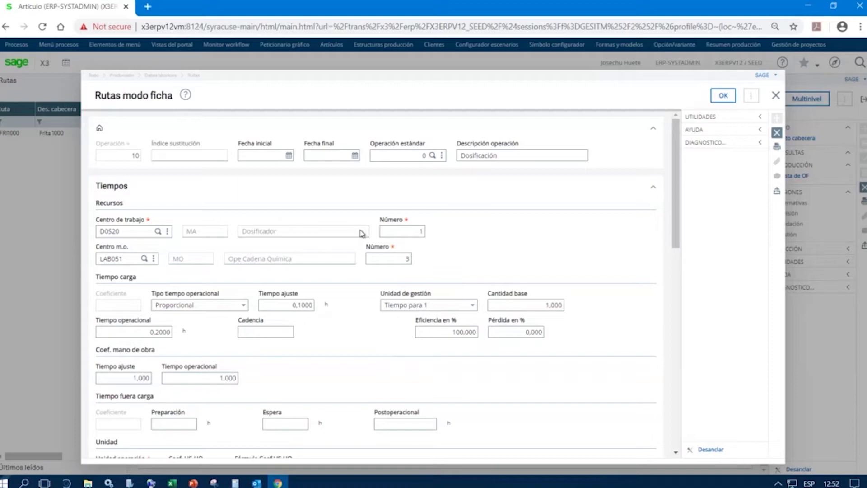
scroll(333, 344, "down", 3)
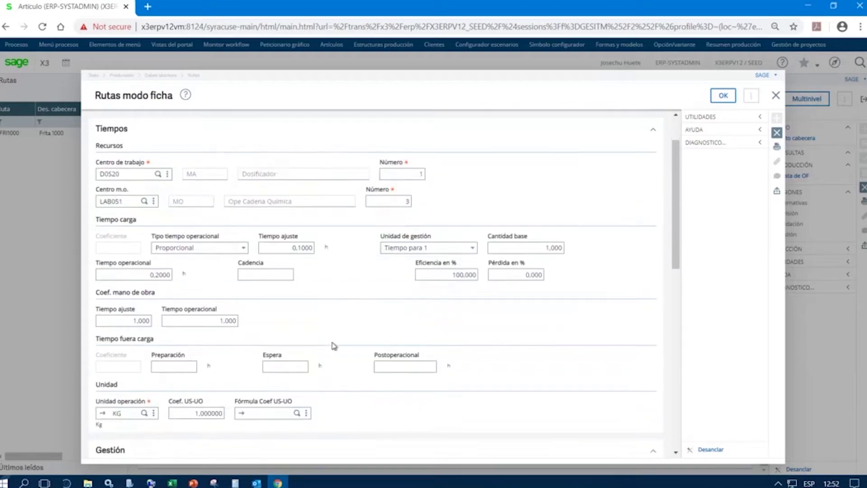
scroll(163, 394, "down", 3)
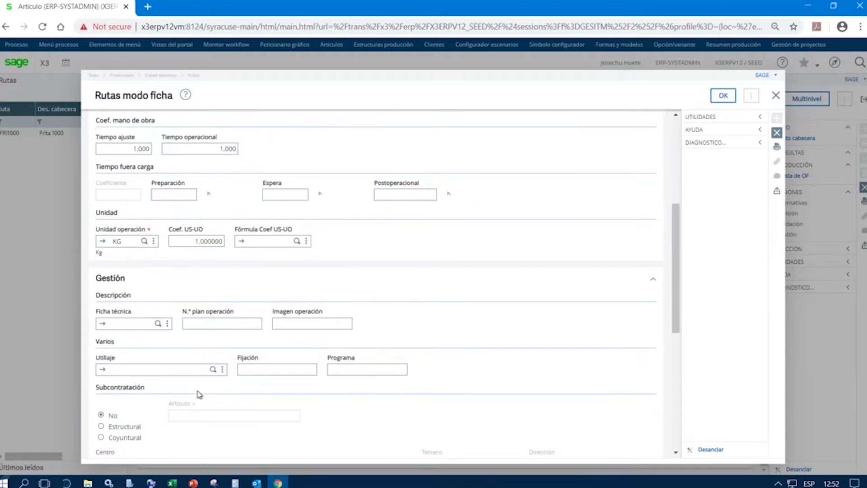
scroll(377, 377, "up", 5)
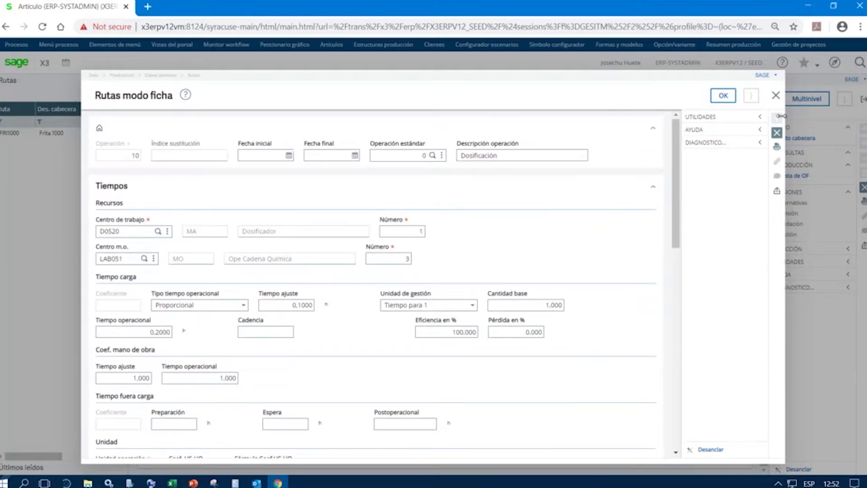
Discard the modifications to the Dosificación operation and its route, and return to the Mis Eventos home page
left_click(776, 96)
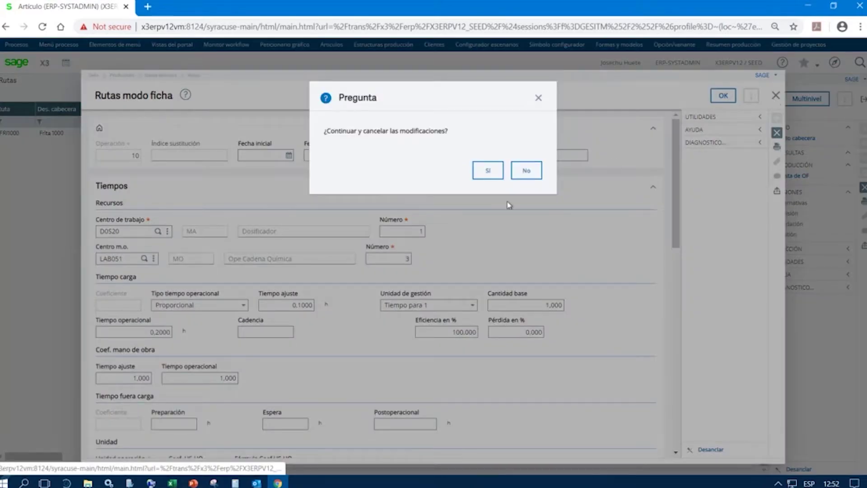
left_click(490, 178)
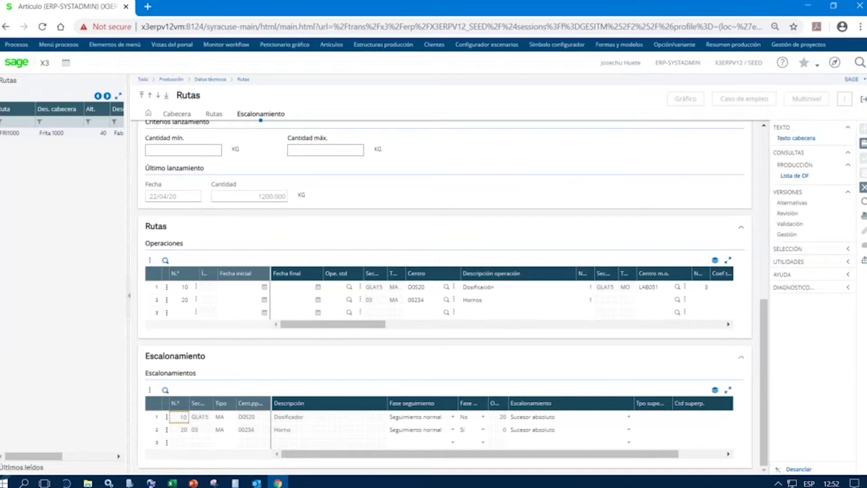
left_click(861, 101)
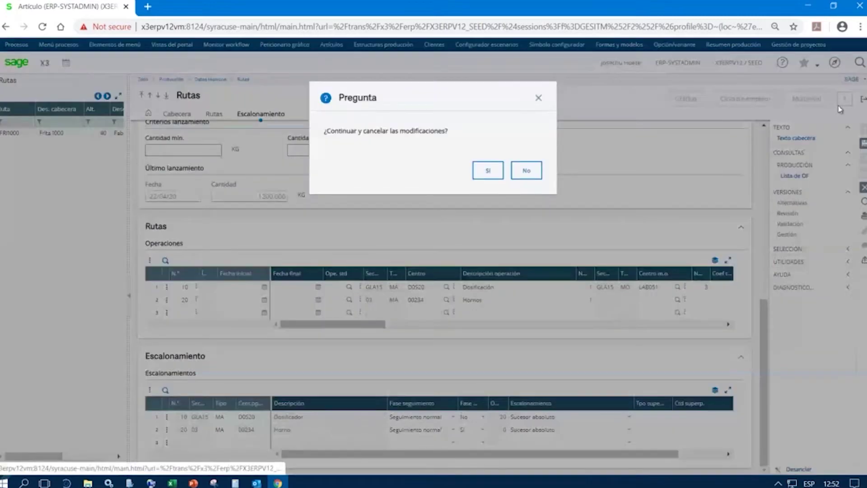
left_click(495, 175)
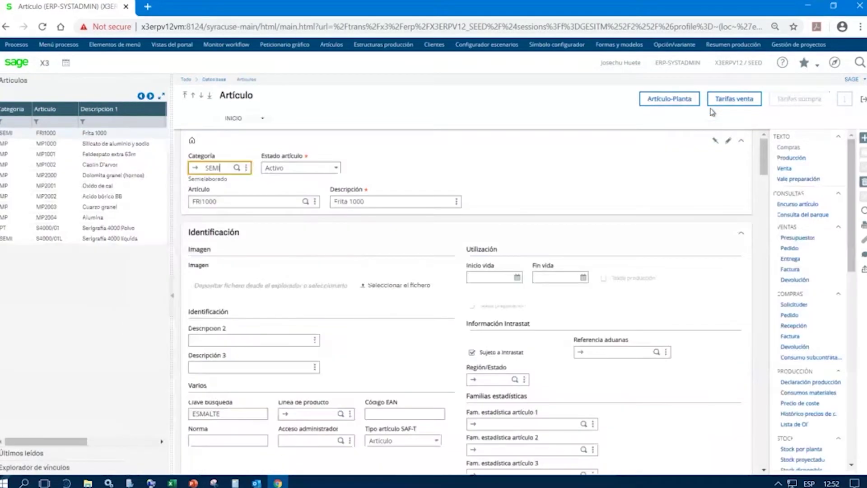
left_click(857, 105)
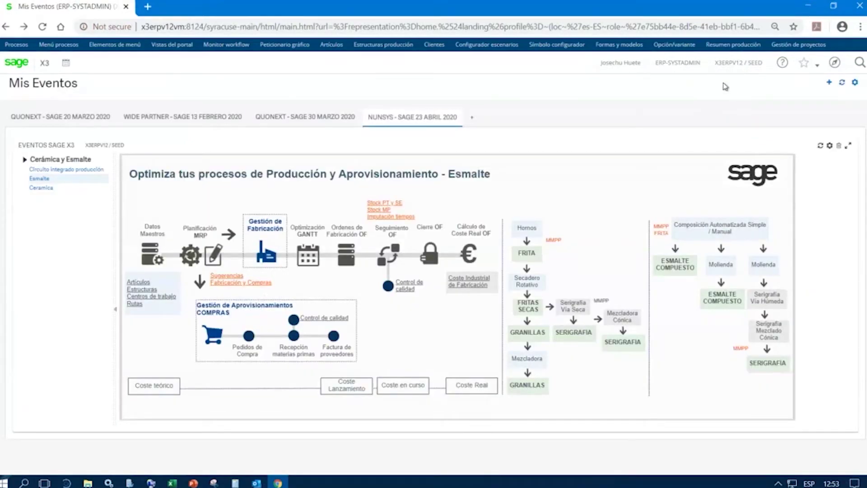
Go to Resumen producción and load the summary for article S4000/01 with structure alternative 40 and route alternative 40
left_click(743, 44)
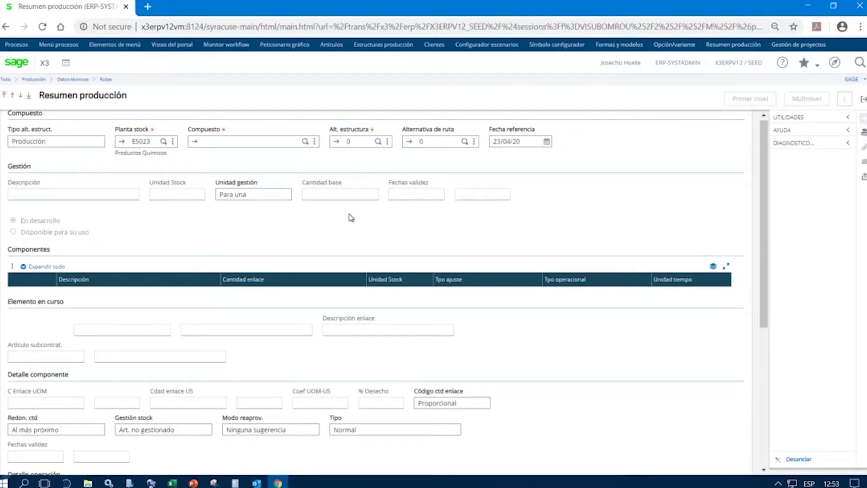
left_click(268, 143)
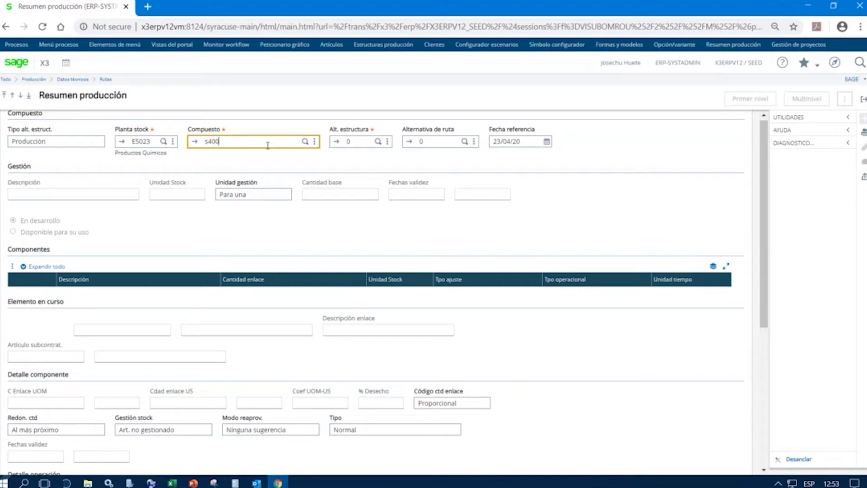
key("Tab")
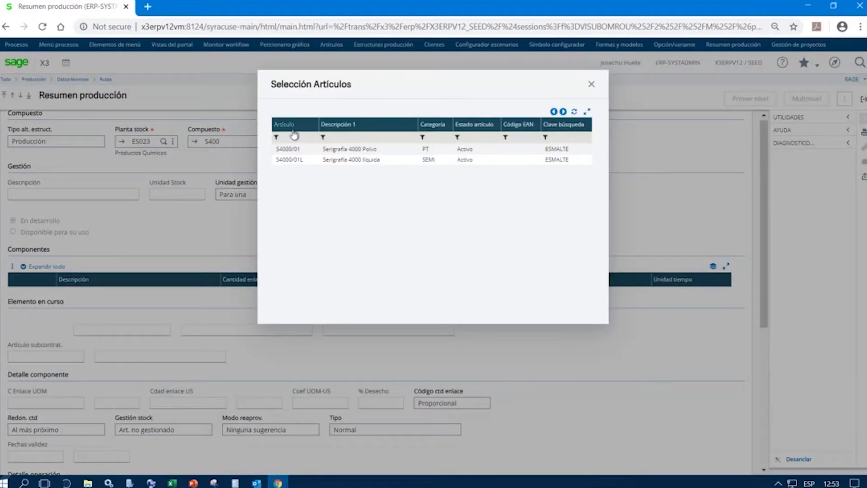
left_click(368, 150)
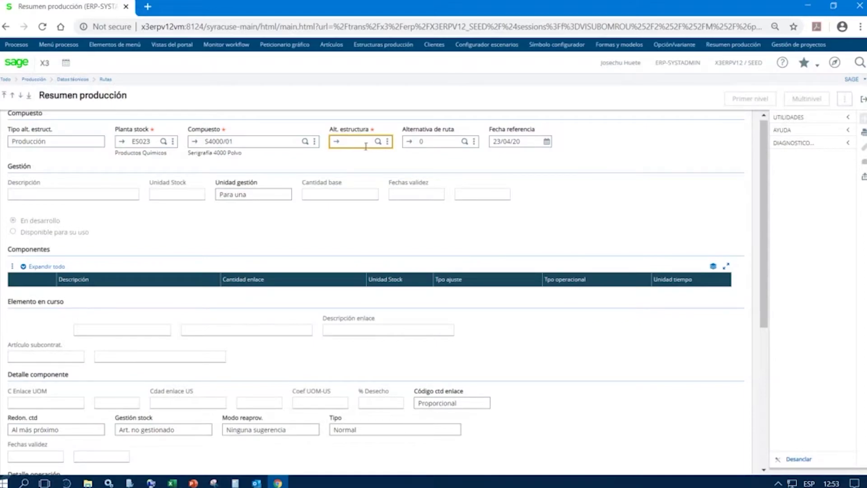
key("Tab")
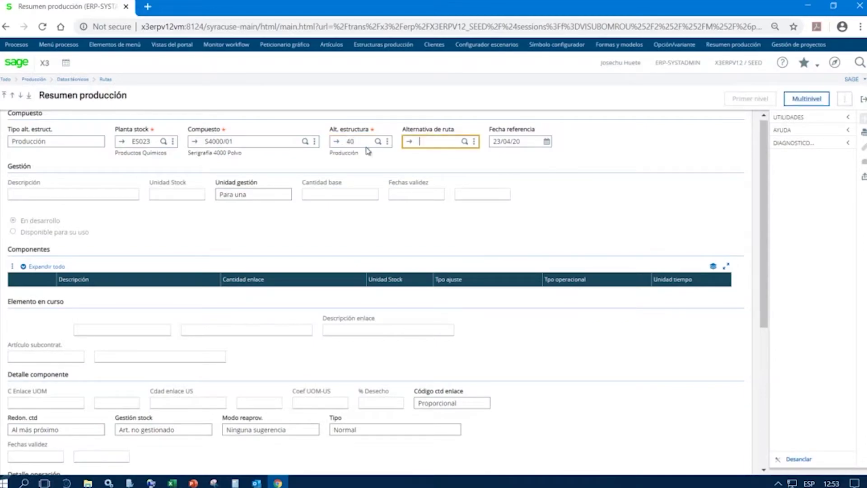
key("Tab")
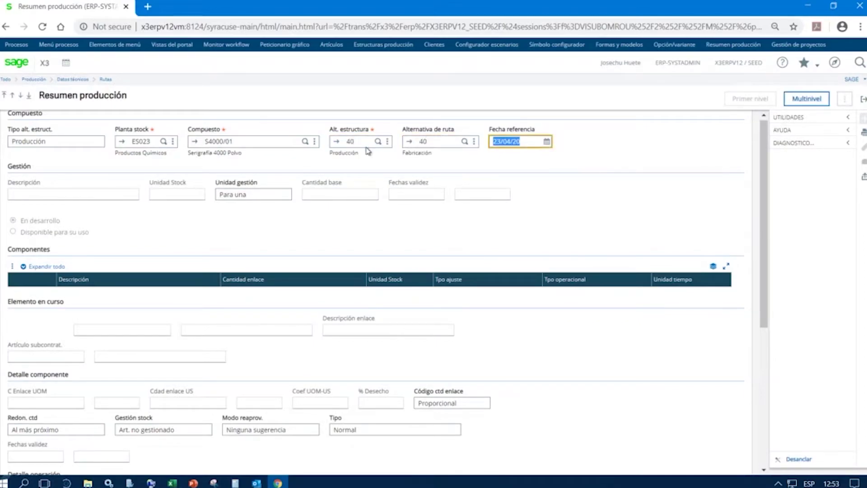
left_click(768, 99)
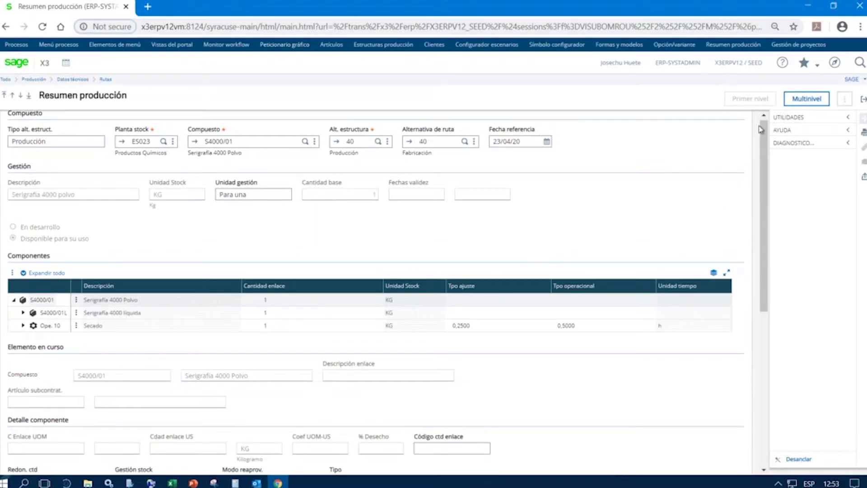
Expand the S4000/01 summary to multilevel, review its components and operations in full-screen view, and return to the Mis Eventos home page
left_click(808, 101)
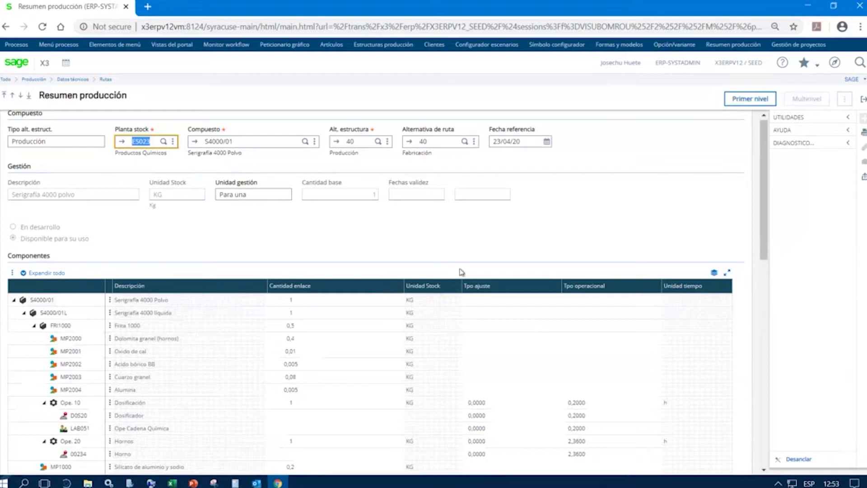
left_click(728, 273)
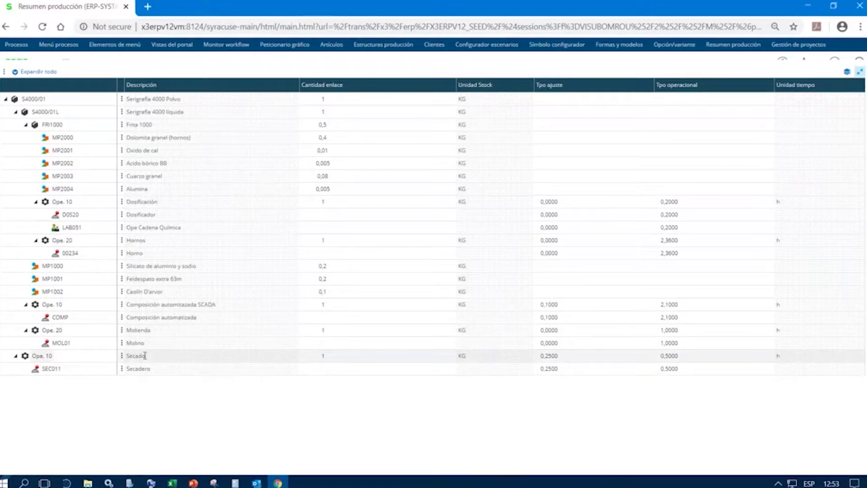
left_click(860, 72)
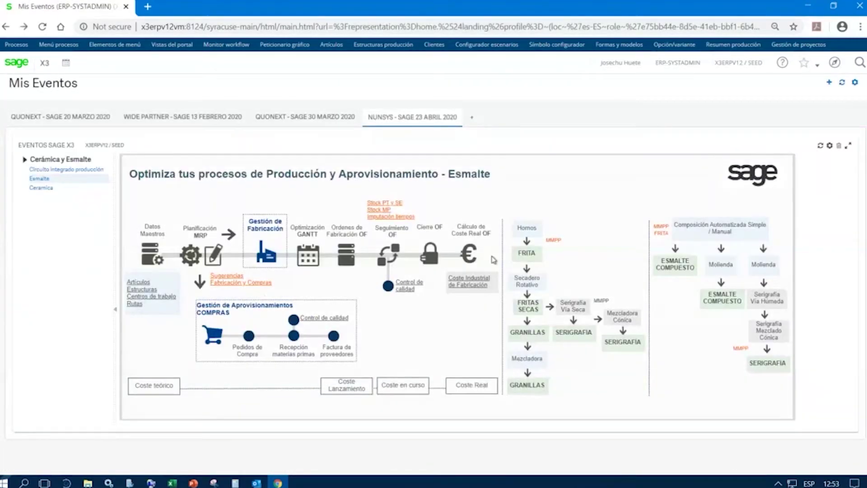
Go to the complete manufacturing order for FRI1000 and examine its scheduling dates, route, components and operations
left_click(354, 255)
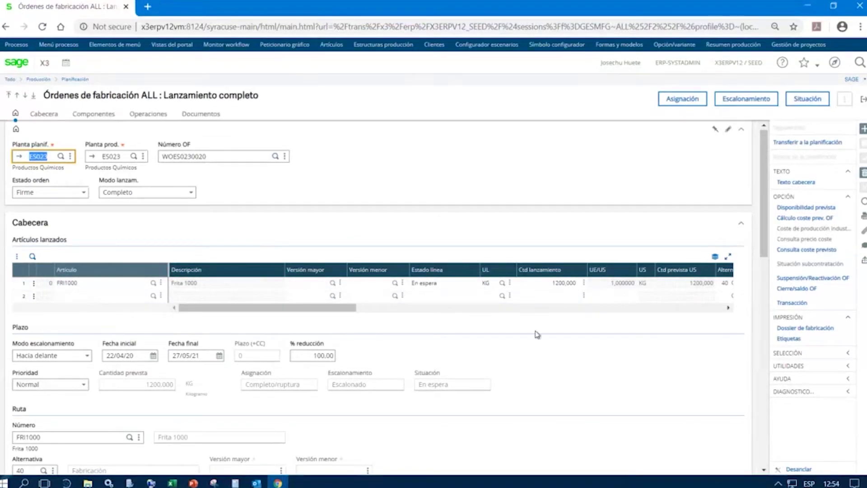
scroll(438, 345, "down", 1)
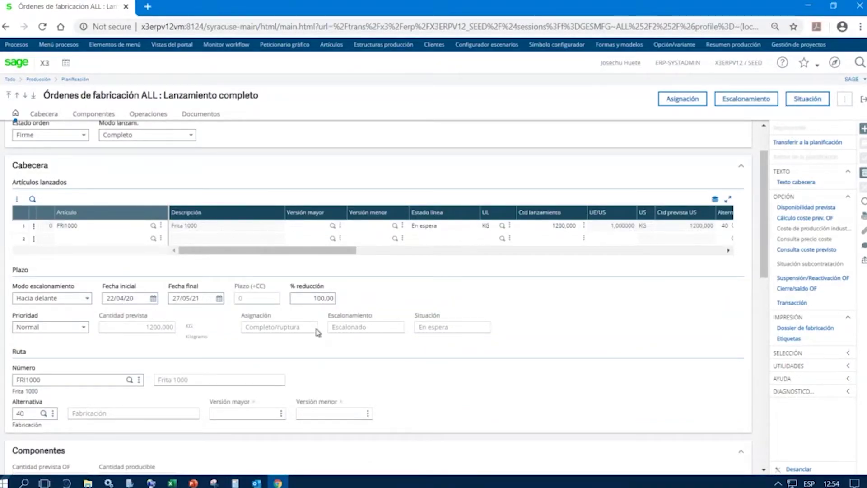
scroll(319, 332, "down", 1)
scroll(244, 273, "down", 2)
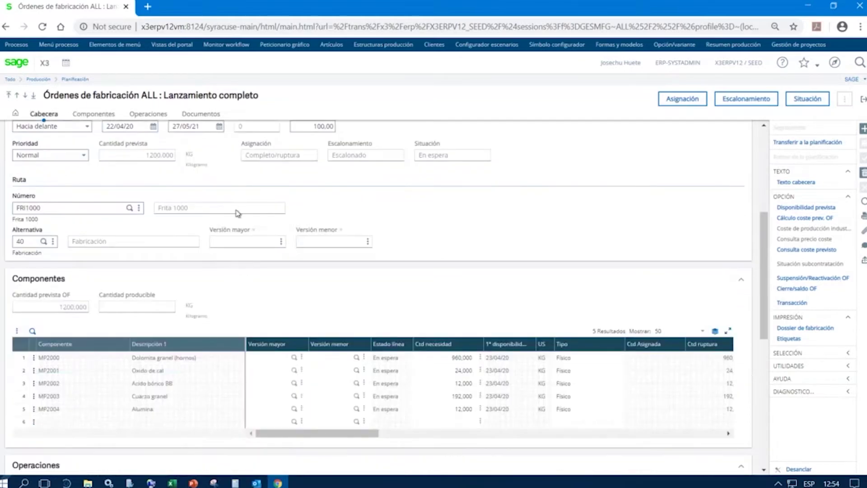
scroll(193, 155, "up", 1)
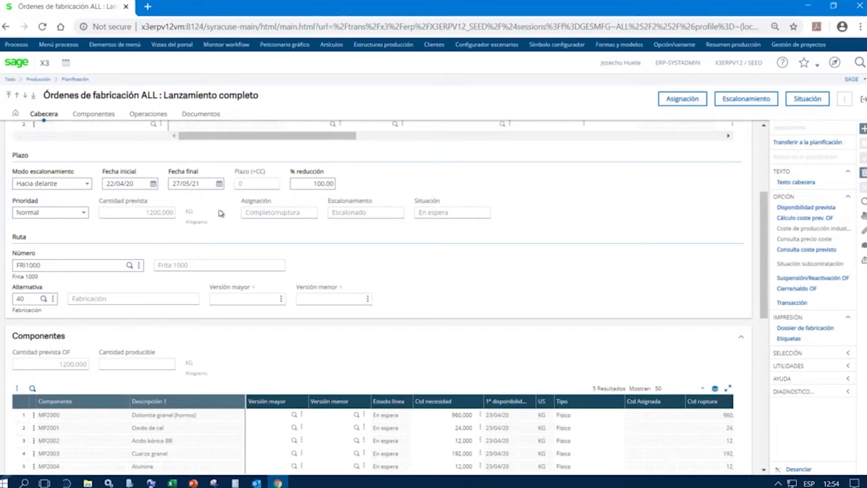
scroll(243, 301, "down", 2)
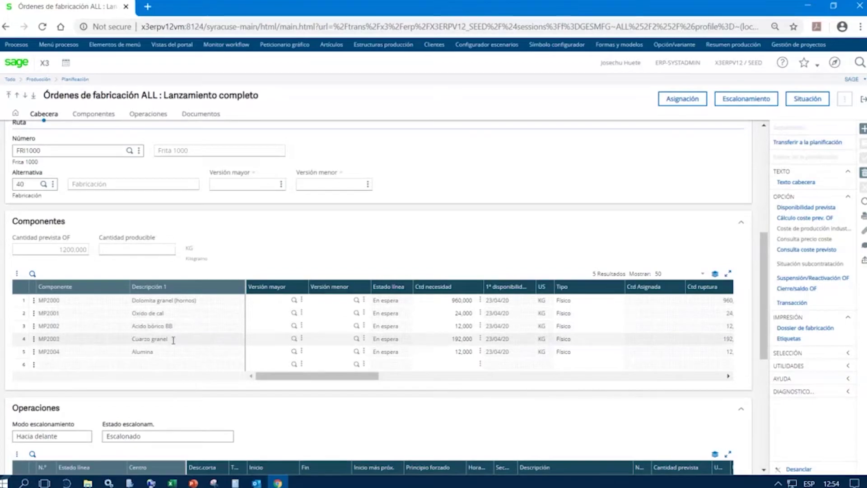
scroll(176, 334, "down", 1)
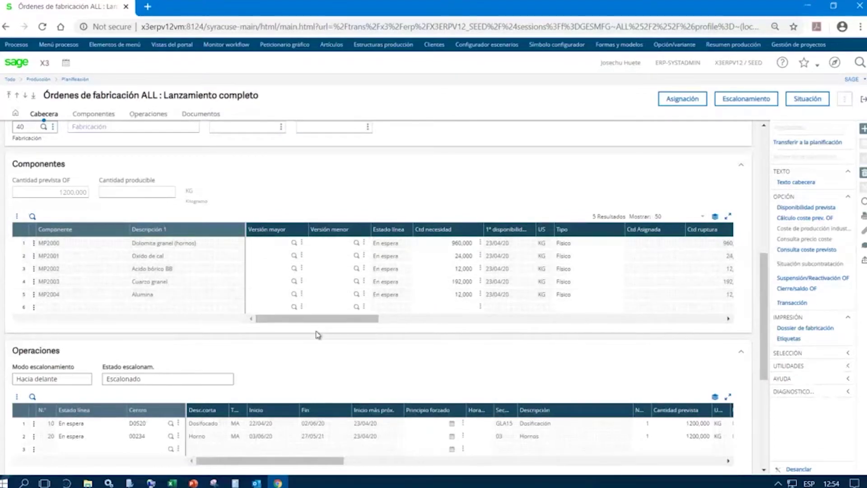
scroll(384, 338, "down", 1)
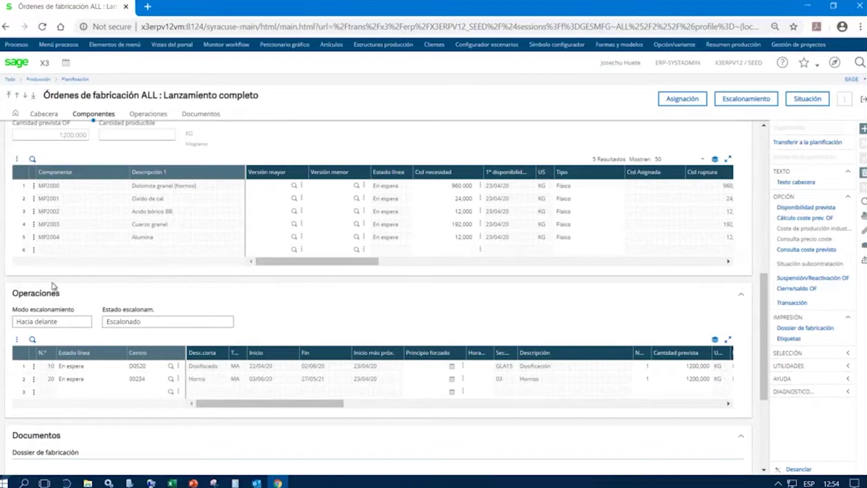
Check the row actions for unplanned operations, unplanned materials and component MP2003, then leave the manufacturing order without saving and return to the home page
left_click(36, 393)
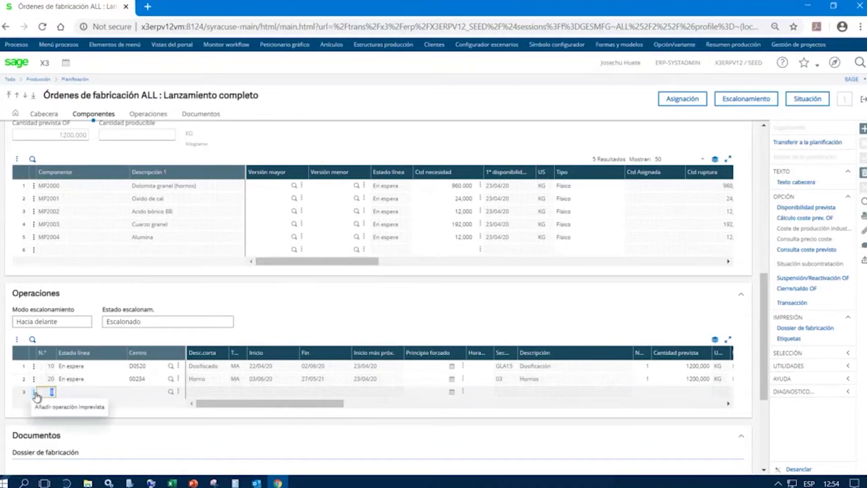
left_click(48, 253)
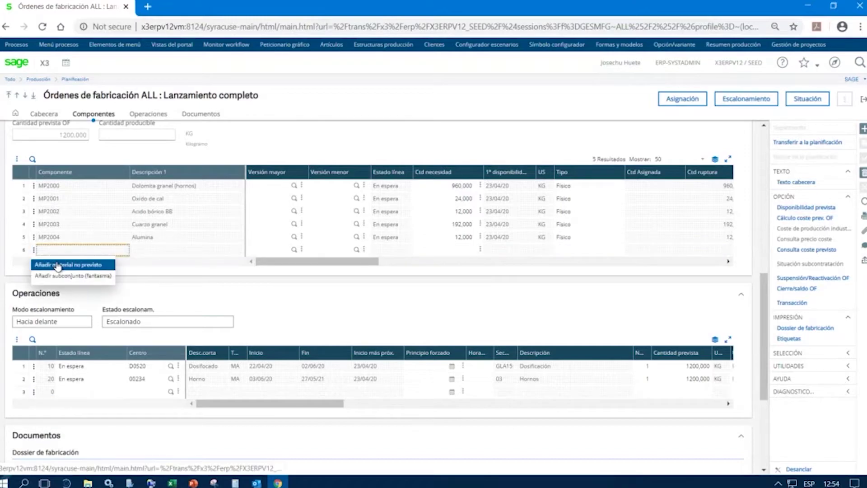
left_click(454, 237)
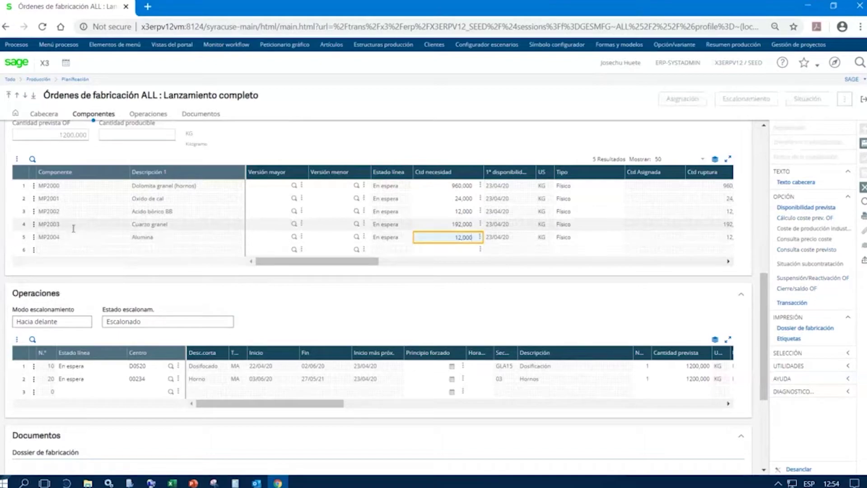
left_click(34, 224)
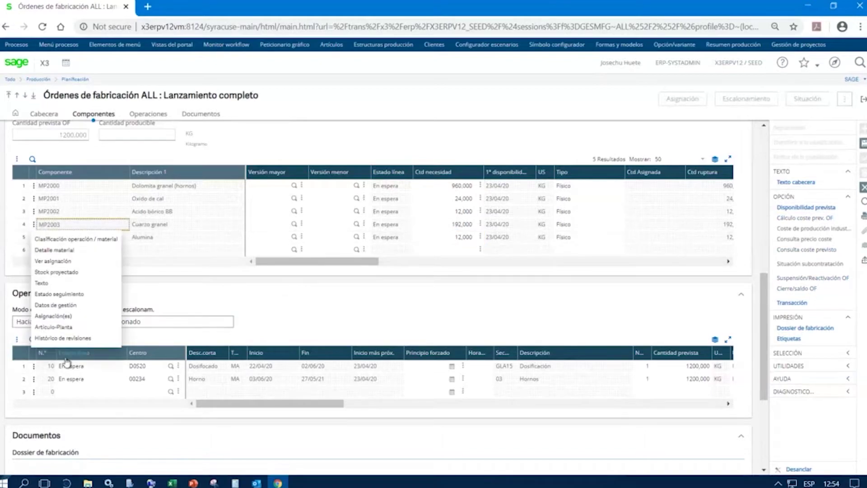
left_click(314, 293)
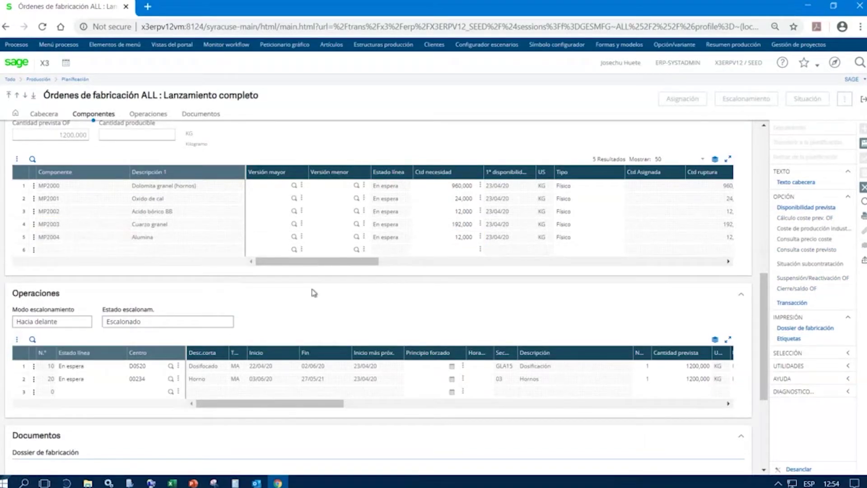
left_click(862, 99)
left_click(487, 171)
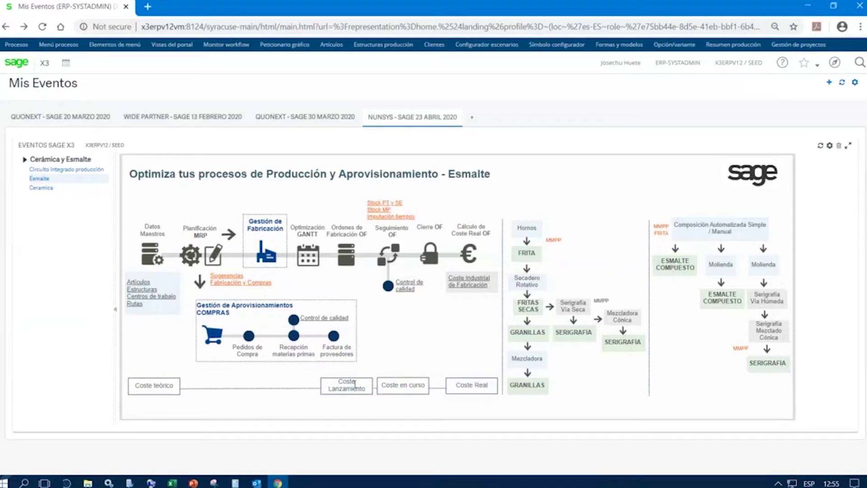
Go to the complete manufacturing tracking function and look through the tracking record's header, operations and production sections
left_click(392, 259)
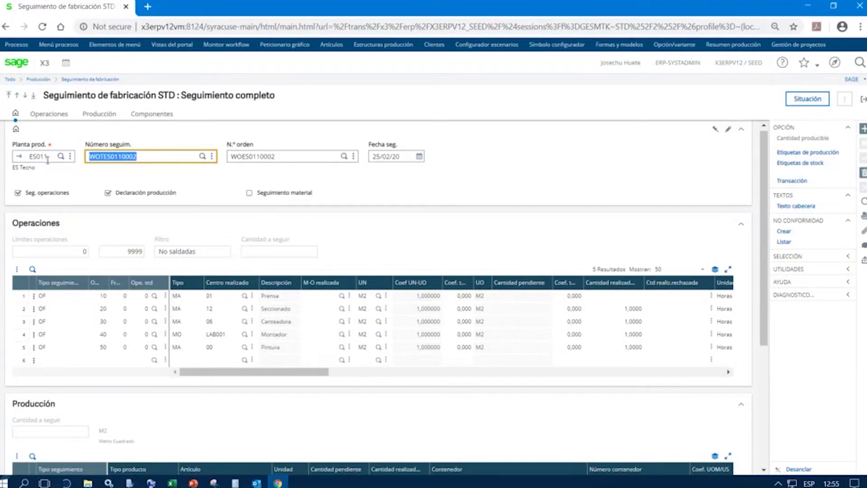
left_click(151, 158)
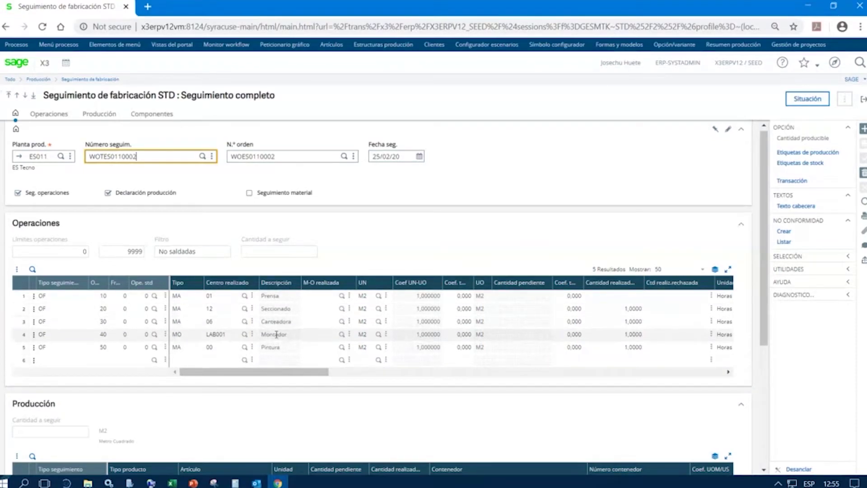
scroll(285, 348, "down", 1)
scroll(286, 350, "down", 2)
scroll(308, 343, "up", 2)
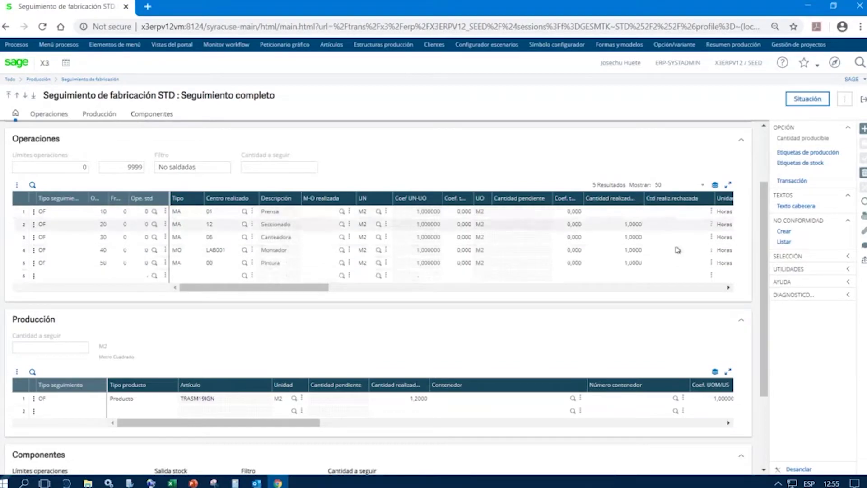
Examine the operations' time, balance, employee and message columns, widening Tpo ope. realizado, and exit the tracking function to the home page
left_click(728, 288)
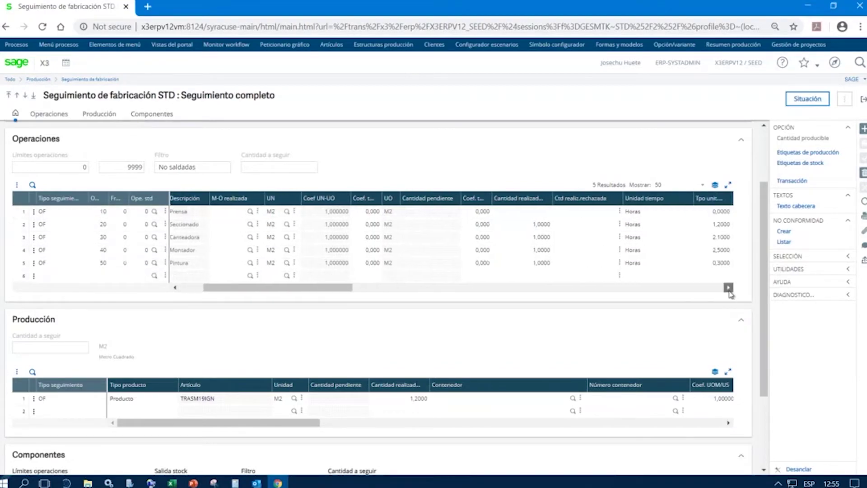
left_click(728, 287)
left_click(728, 287)
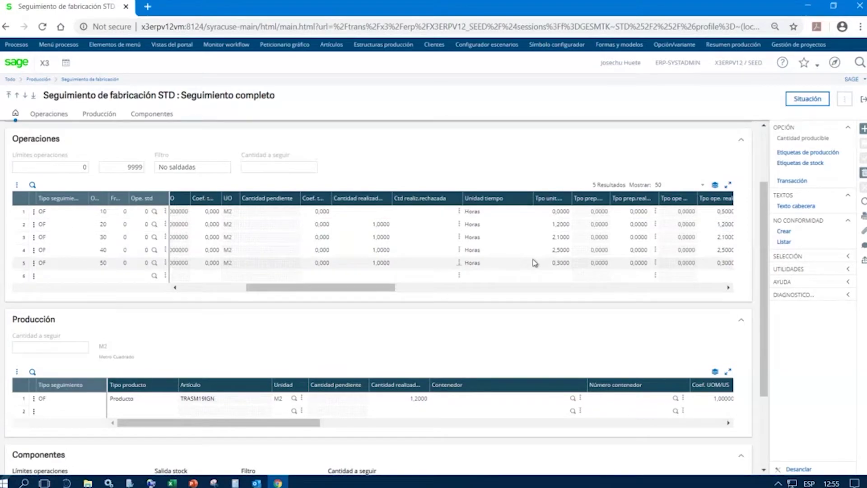
left_click(728, 298)
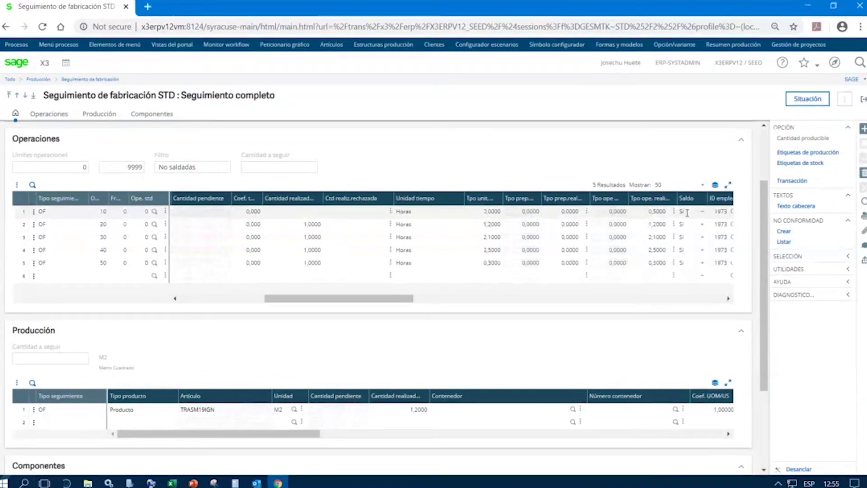
left_click_drag(676, 198, 722, 210)
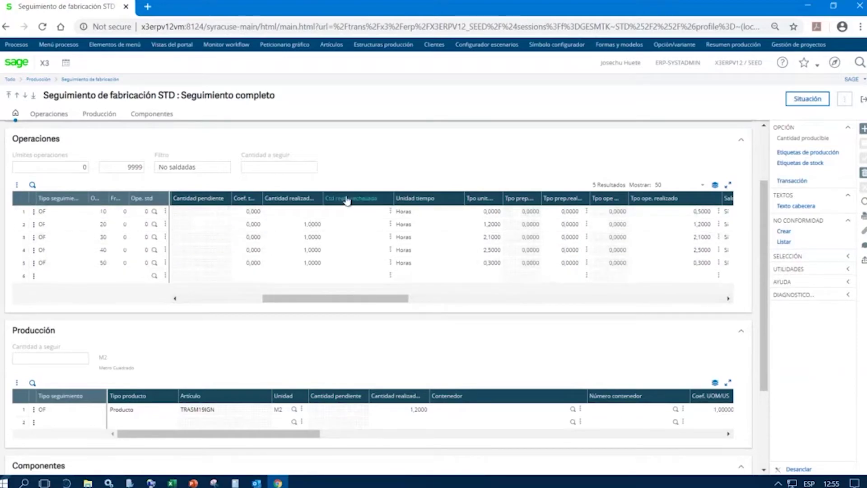
left_click_drag(316, 308, 432, 304)
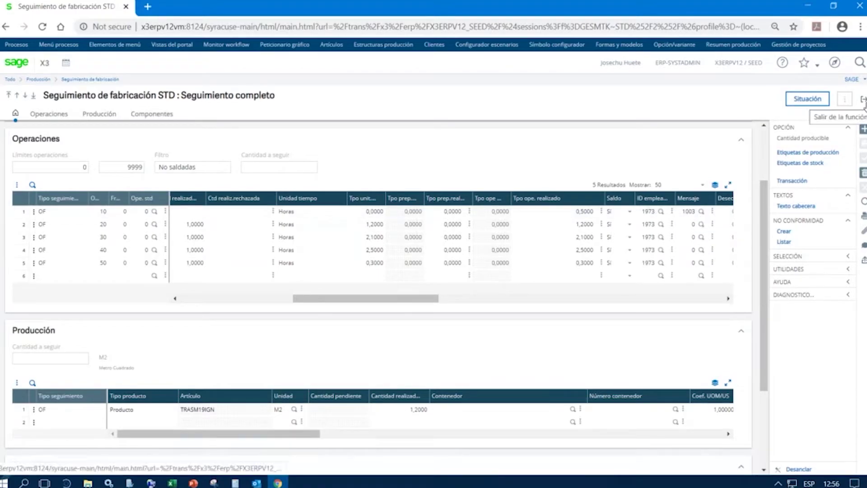
left_click(863, 102)
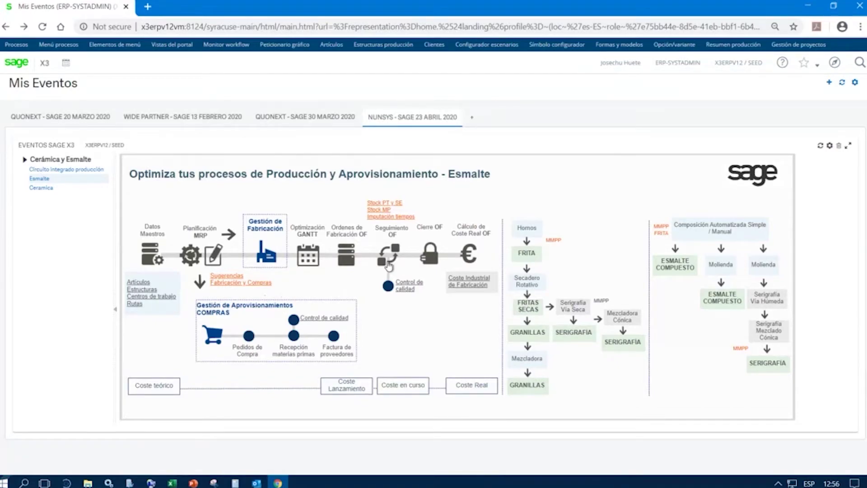
Show the Terminales móviles functions in the navigation menu, including the stock, production and workshop tracking options
left_click(845, 85)
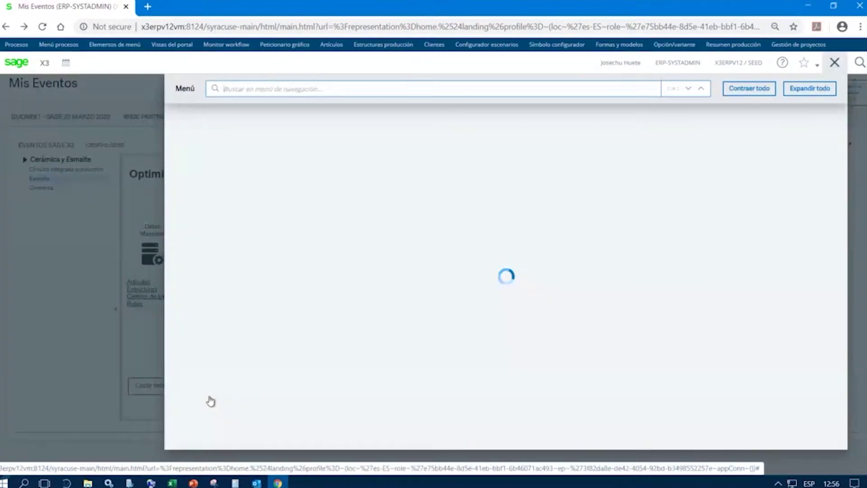
scroll(209, 419, "down", 2)
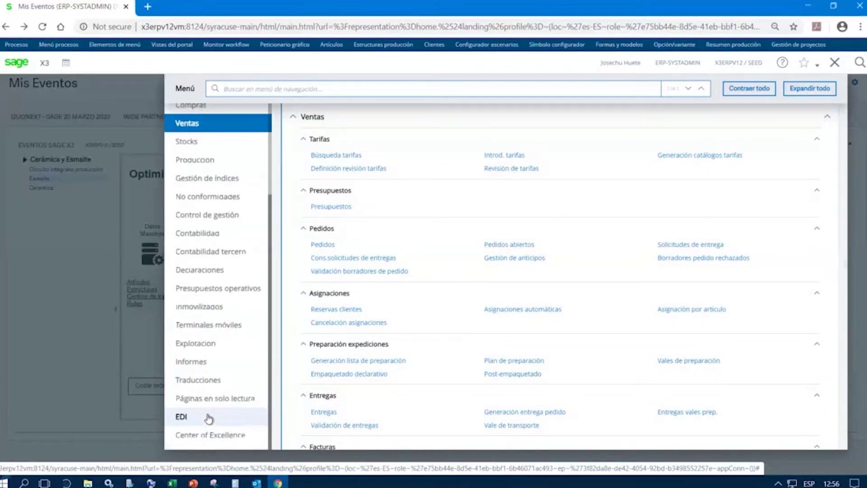
left_click(219, 327)
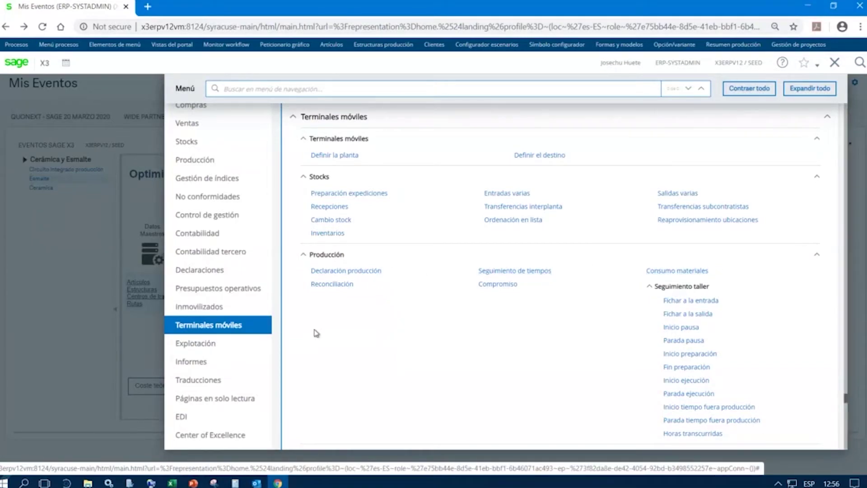
Go to the Modelos import./export. function in the Parametrización section of the navigation menu
left_click(834, 63)
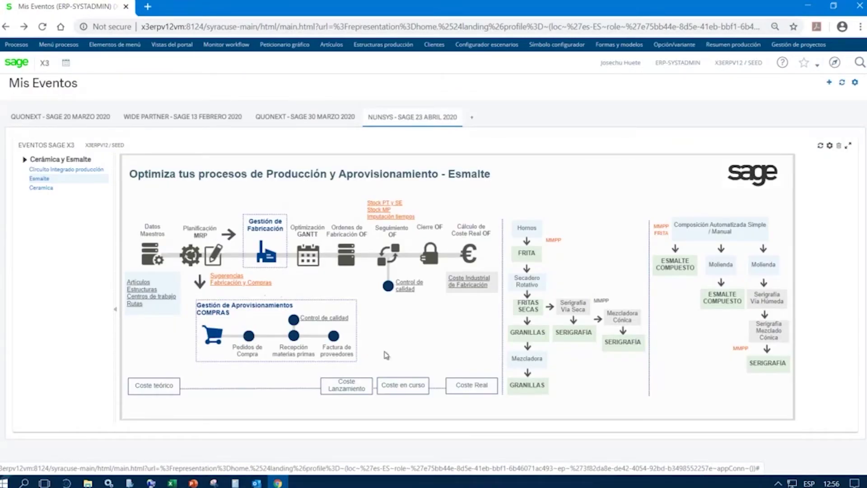
left_click(834, 65)
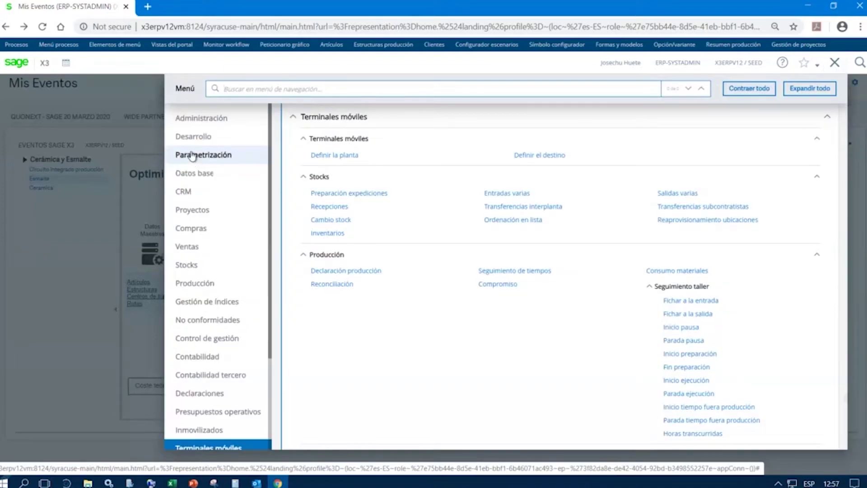
left_click(192, 156)
scroll(379, 356, "down", 3)
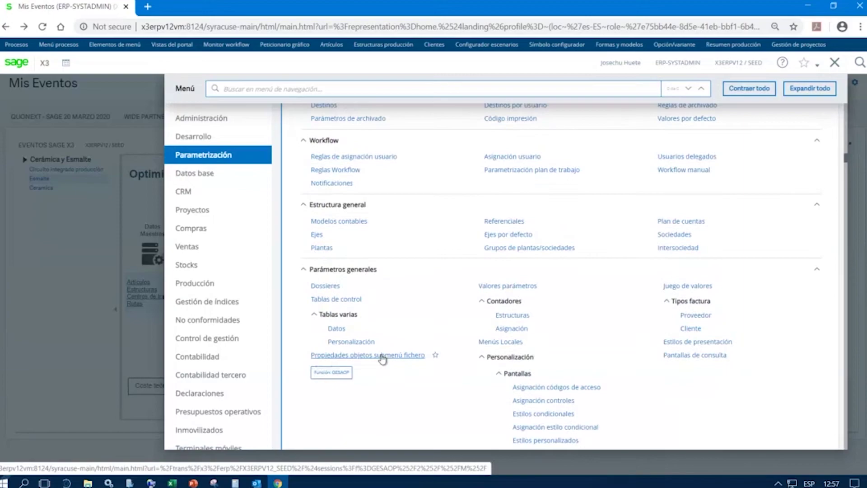
scroll(396, 361, "down", 4)
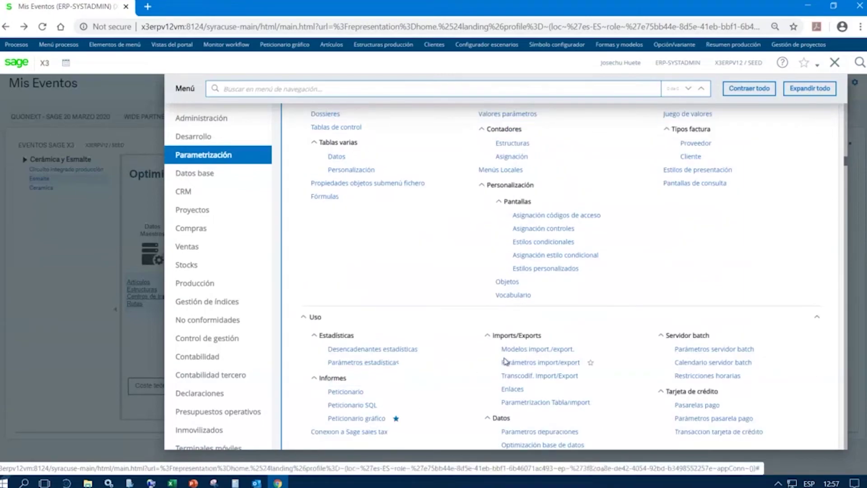
left_click(533, 350)
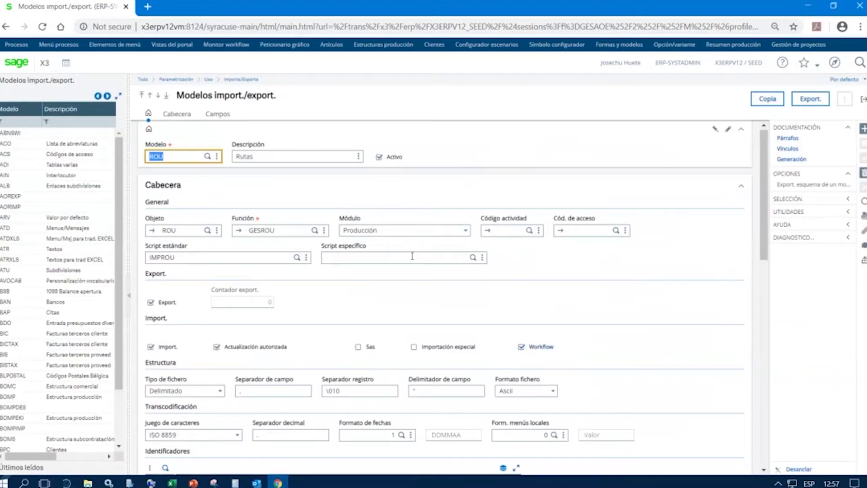
left_click(74, 122)
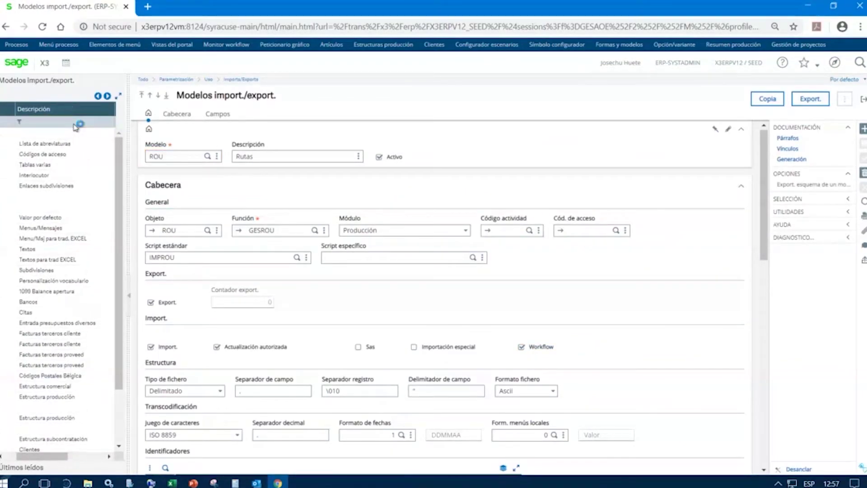
key("Tab")
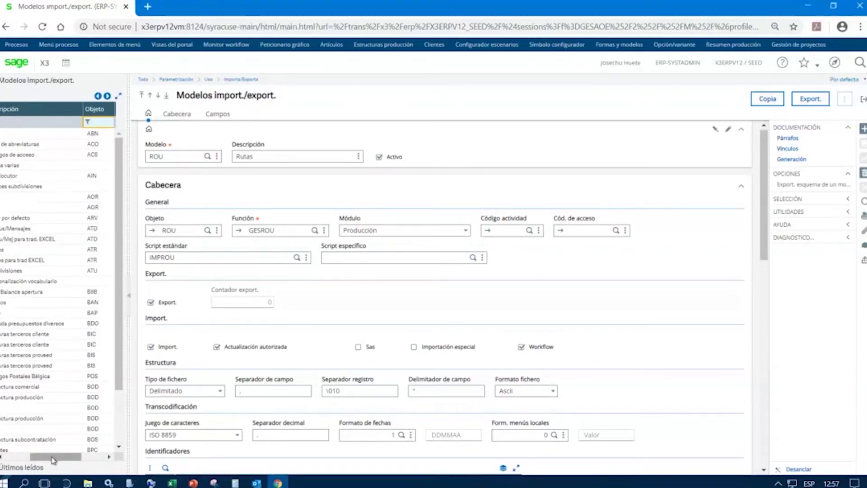
left_click_drag(54, 457, 28, 457)
left_click(76, 122)
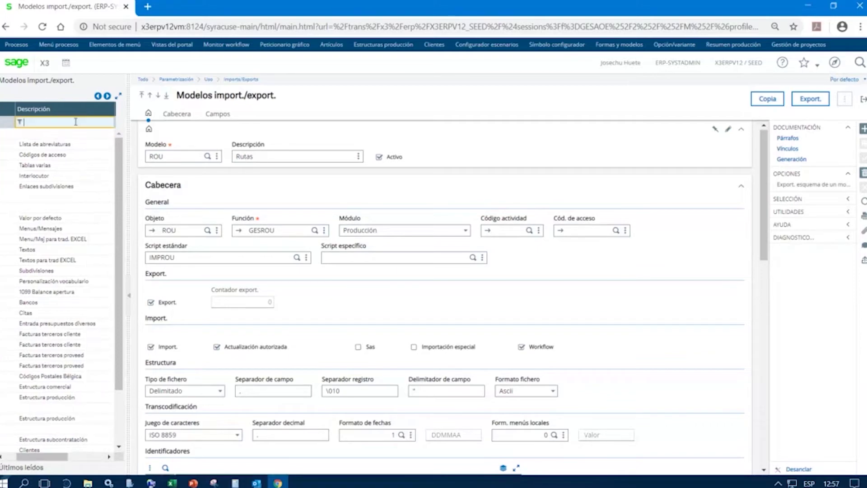
key("Tab")
key("Tab")
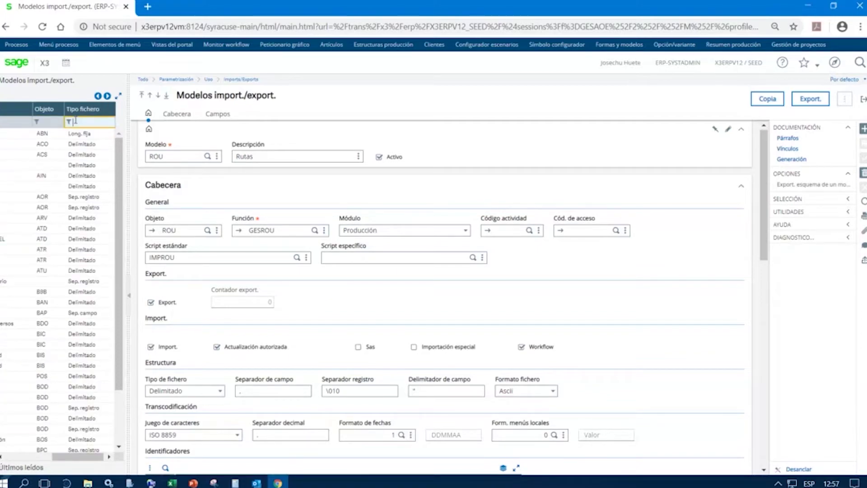
scroll(170, 245, "down", 1)
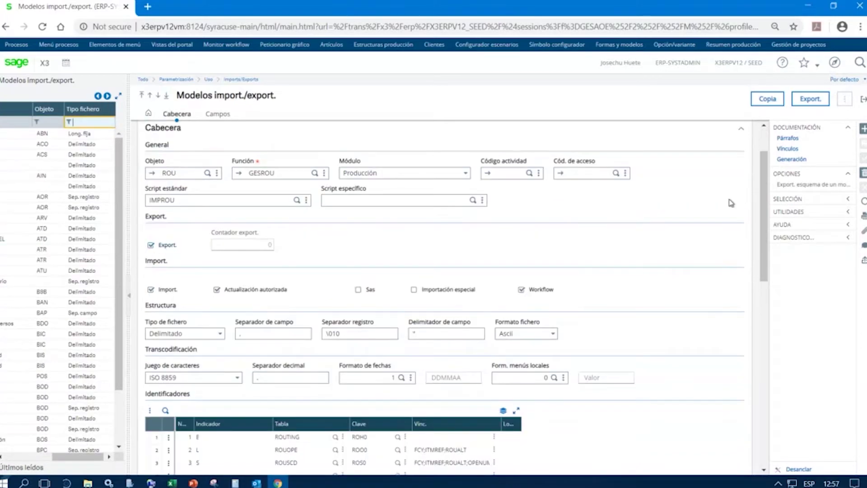
left_click_drag(88, 456, 32, 456)
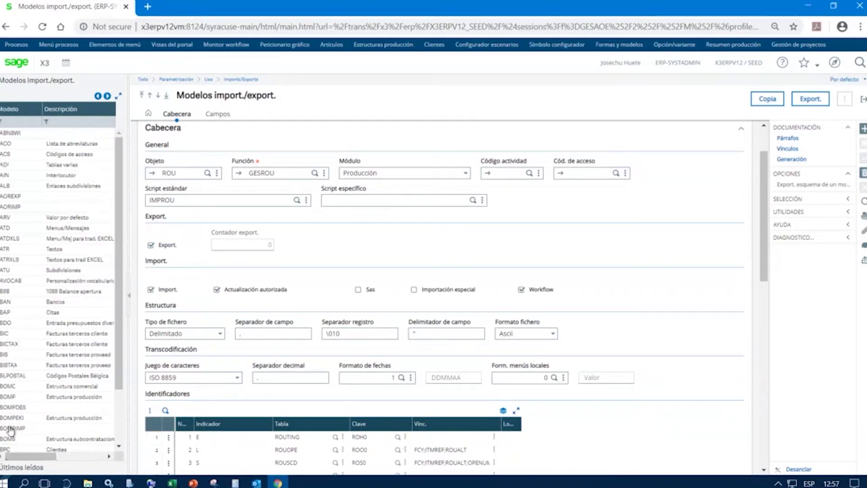
Open the recently read model MESMKI2 for production declaration tracking and look through its header settings and field list
left_click(32, 467)
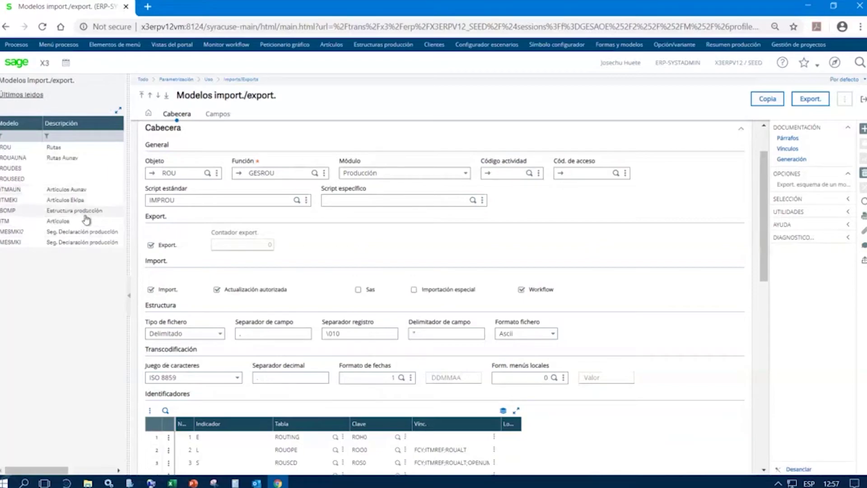
left_click(87, 232)
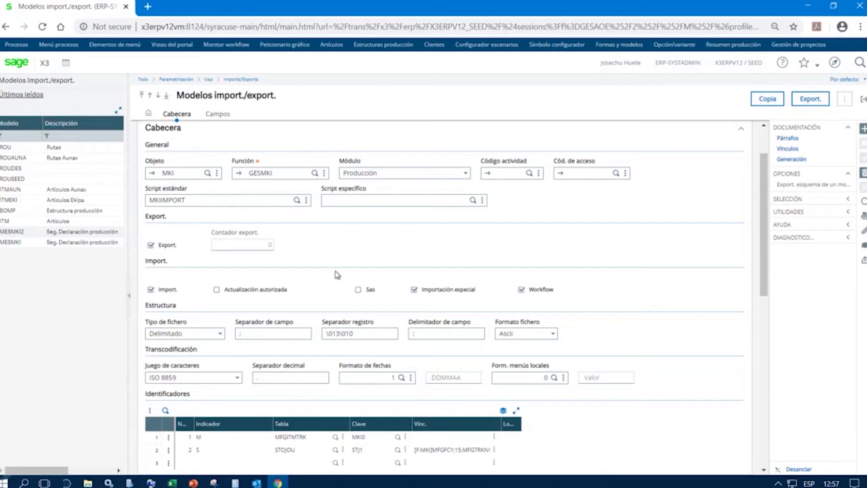
scroll(340, 278, "down", 3)
scroll(340, 278, "down", 7)
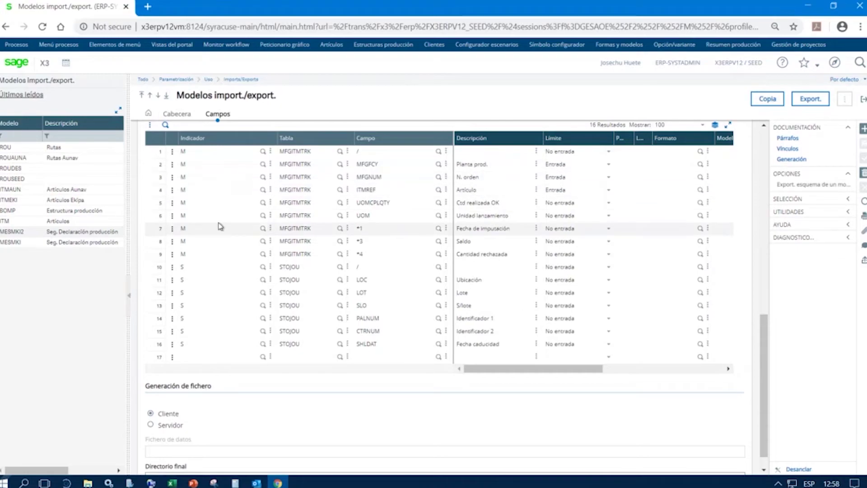
Insert a line with indicator M above the UOMCPLQTY field and assign it the project field PJT from table MFGITMTRK
left_click(171, 205)
left_click(171, 218)
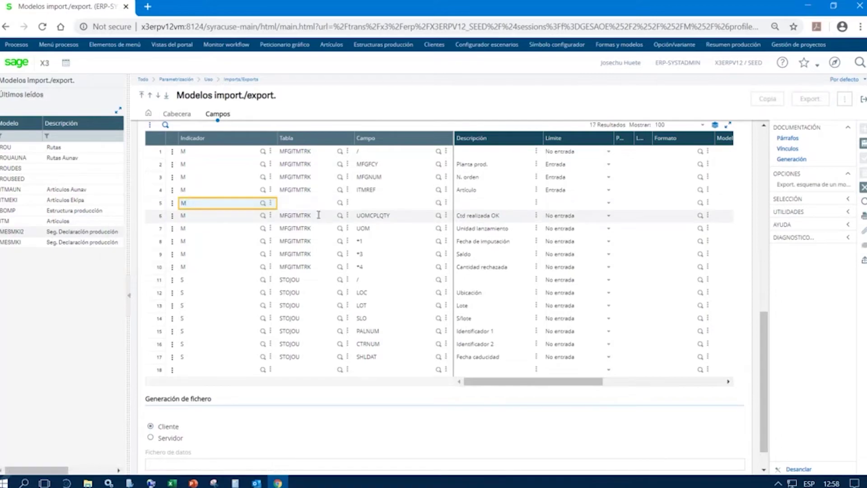
key("Tab")
left_click(437, 203)
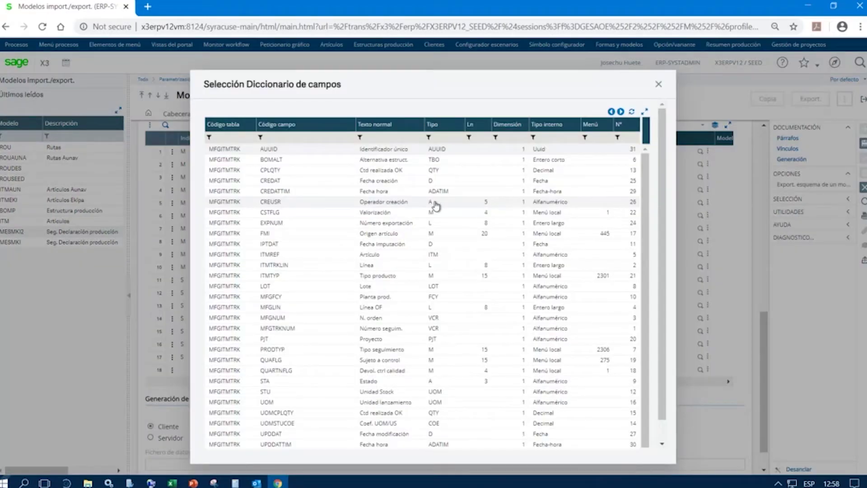
left_click(378, 339)
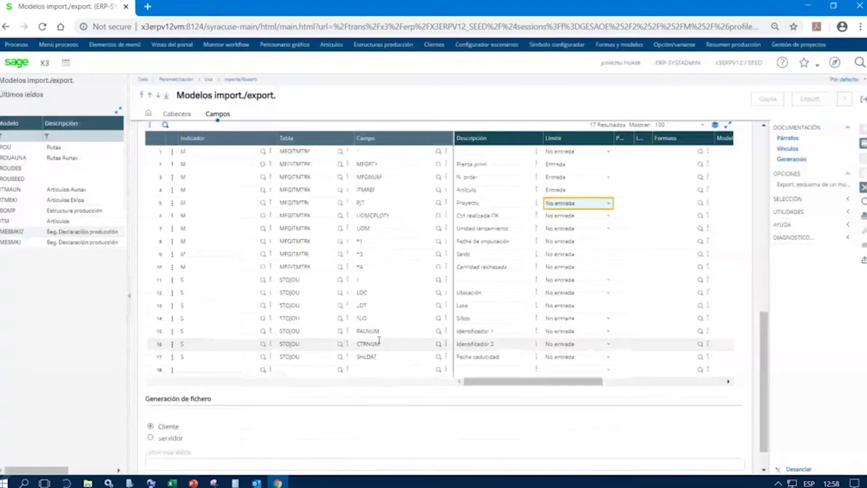
Delete the UOMCPLQTY line from the model's fields, then exit to the home page discarding the modifications
left_click(171, 220)
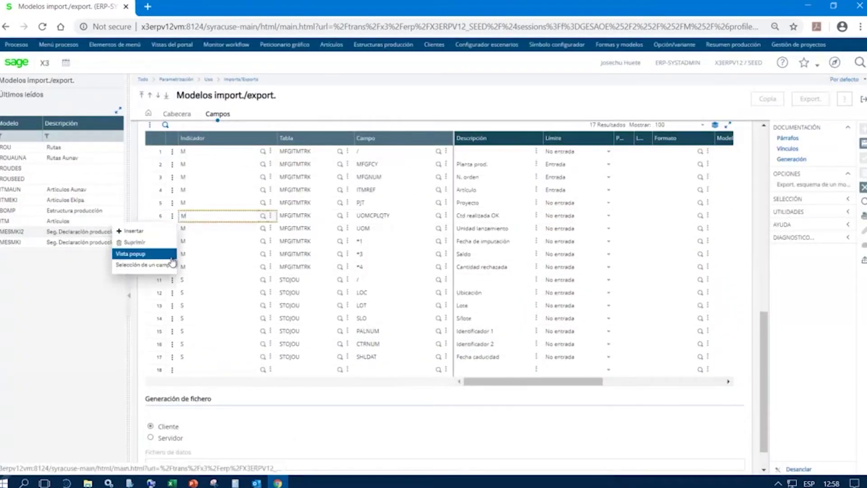
left_click(168, 242)
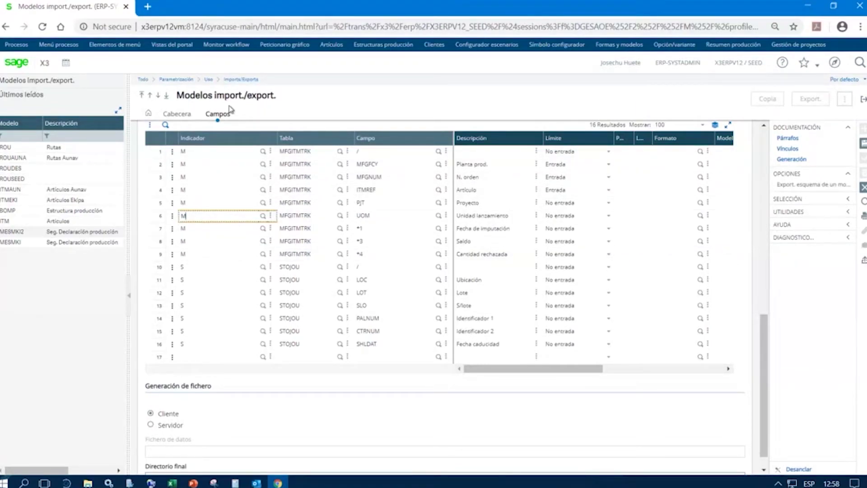
left_click(864, 98)
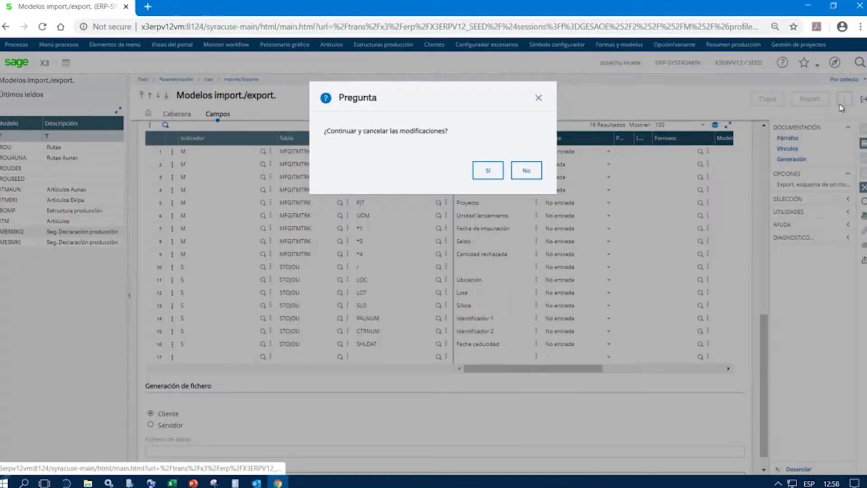
left_click(495, 172)
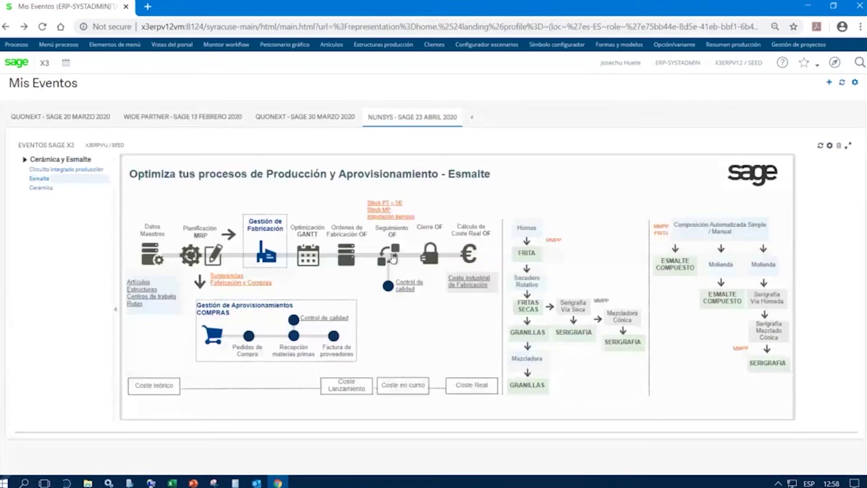
Open Coste Industrial de Fabricación, review the manufacturing order's accumulated real and expected costs and cost chart, and return to the home page
left_click(393, 257)
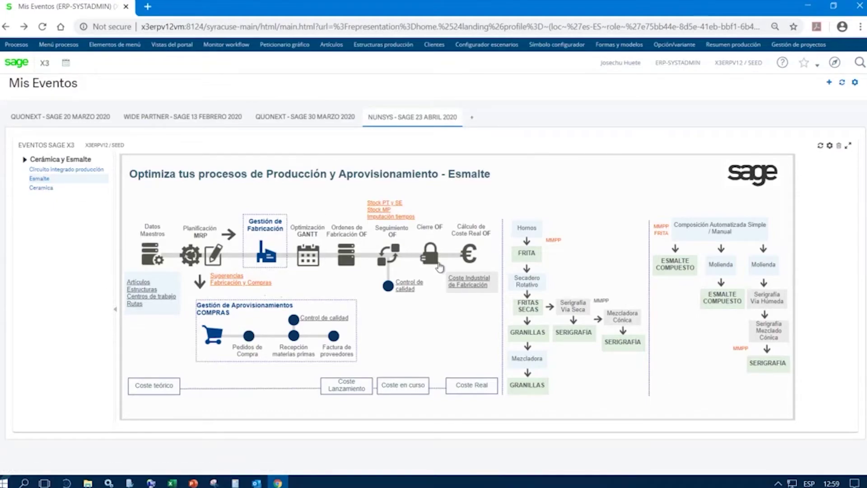
left_click(471, 281)
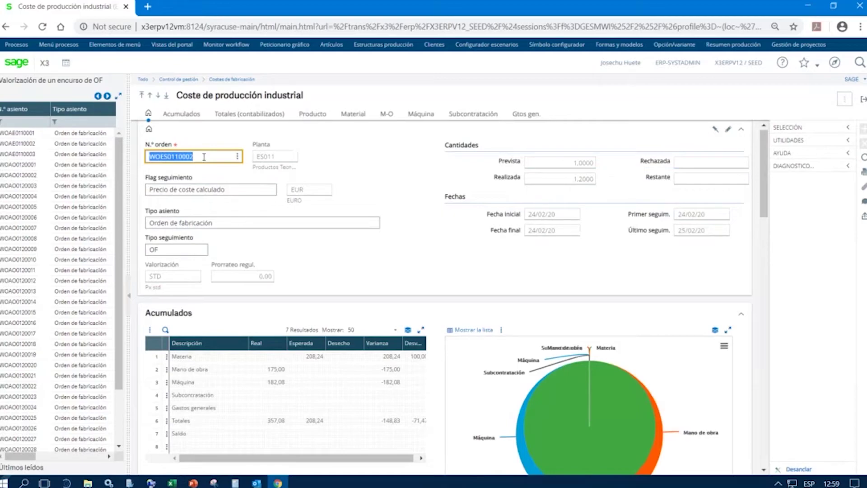
left_click(204, 156)
scroll(499, 253, "down", 2)
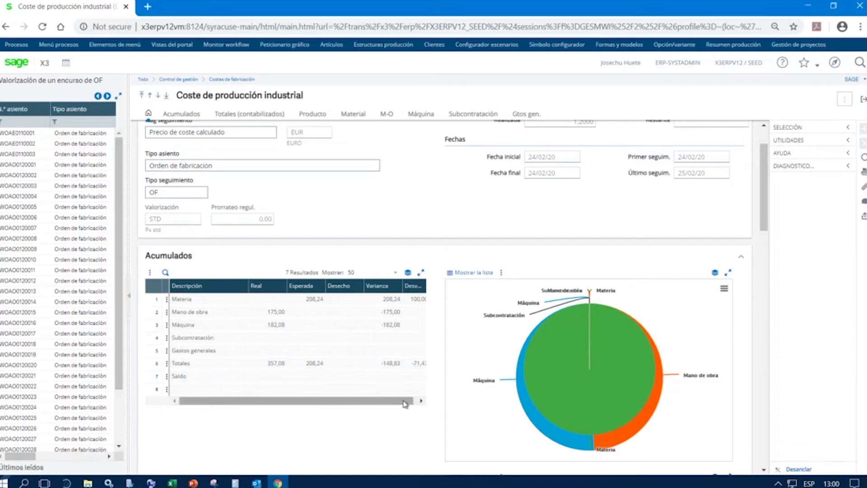
scroll(408, 400, "right", 1)
mouse_move(529, 307)
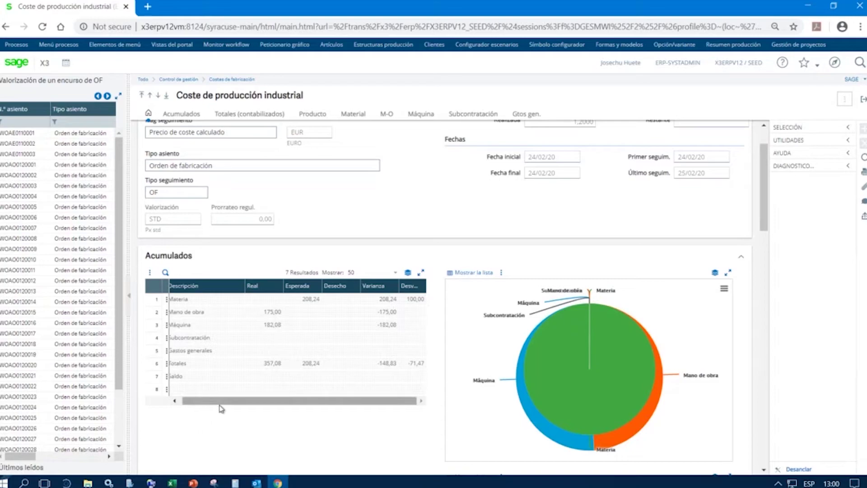
left_click_drag(219, 403, 194, 407)
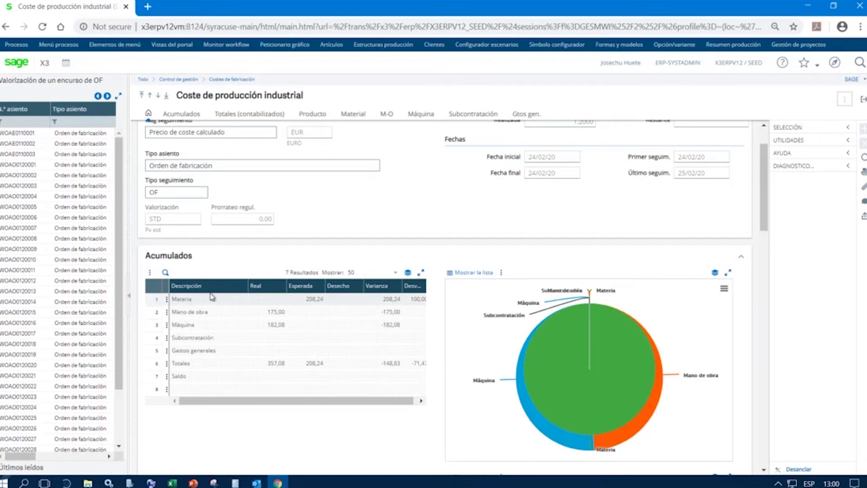
scroll(316, 362, "up", 2)
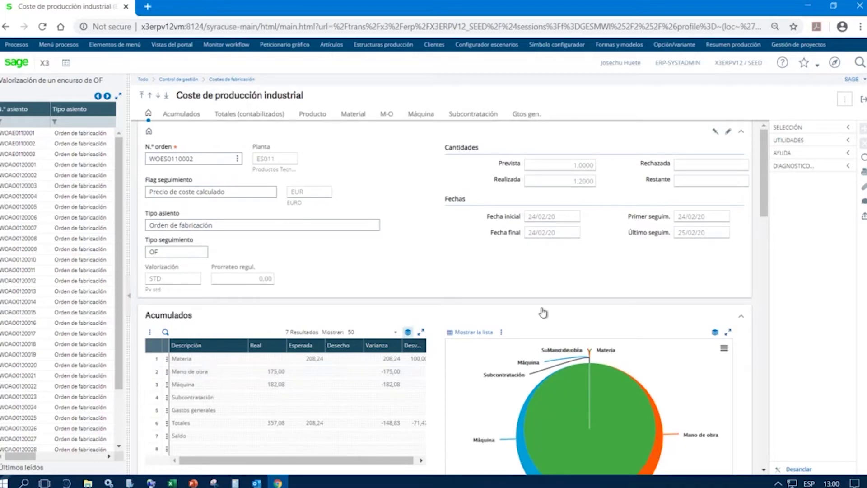
left_click(862, 104)
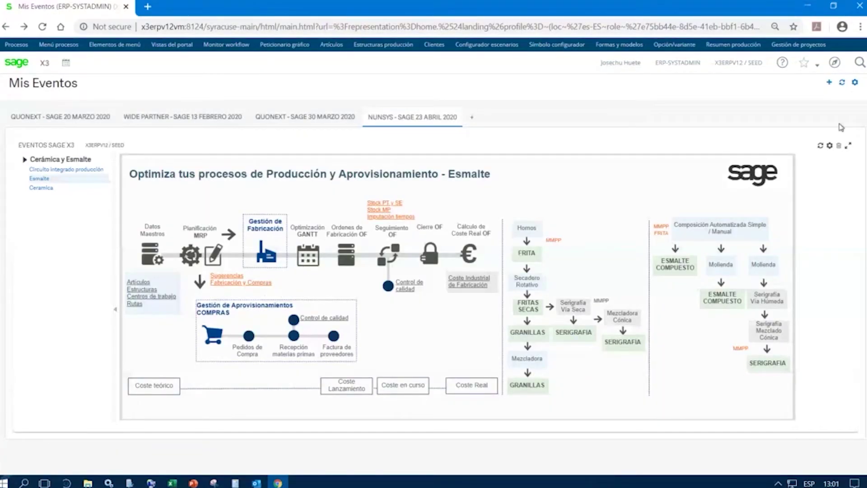
Switch to the desktop's Services folder, run Start PlannerOneEM.cmd as administrator to start the PlannerOne service, and close the folder
left_click(809, 7)
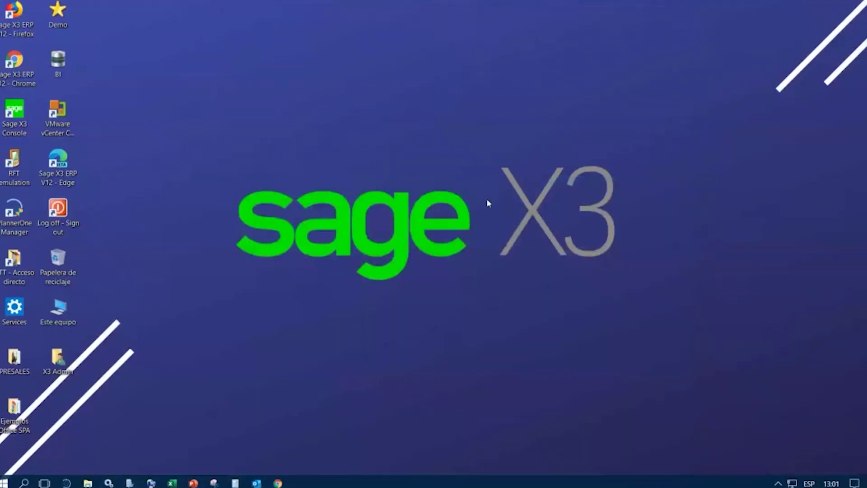
double_click(15, 309)
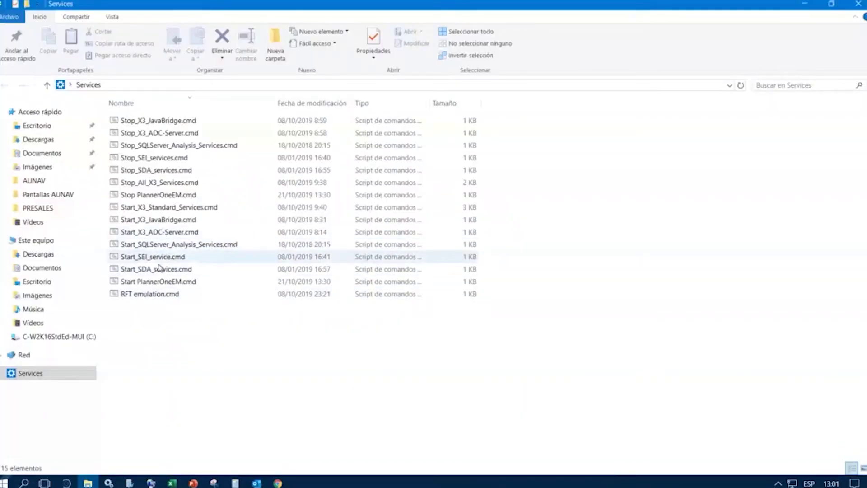
right_click(154, 283)
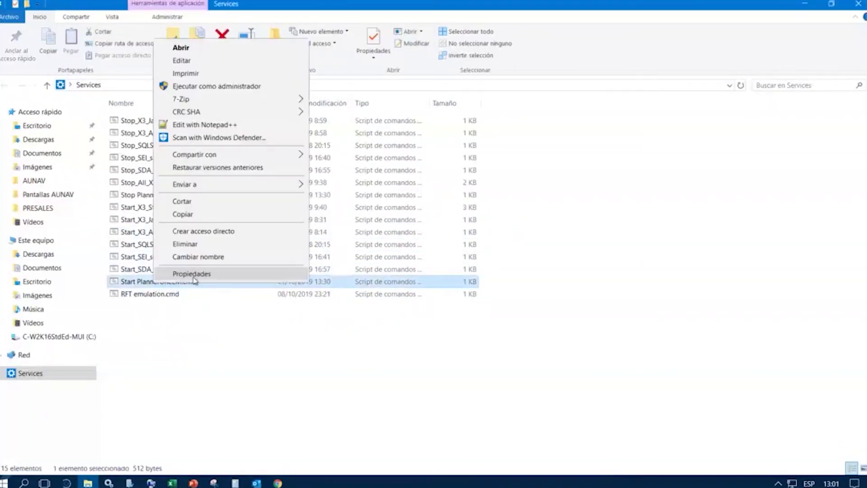
left_click(245, 87)
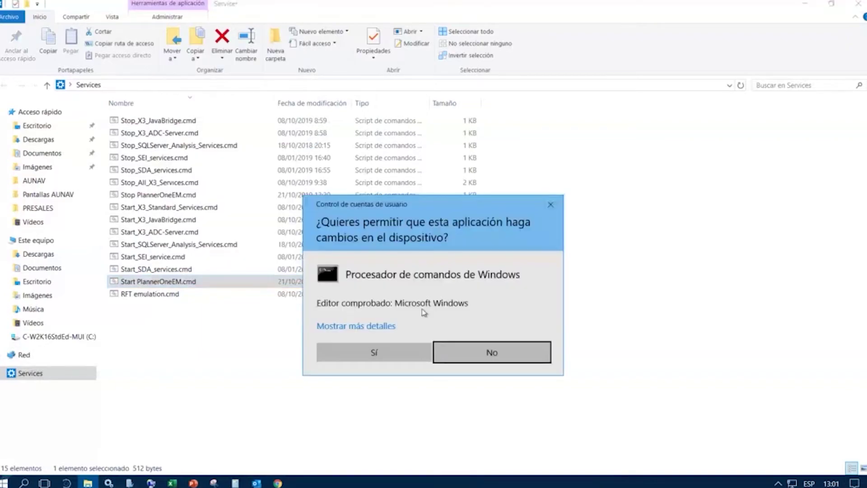
left_click(395, 352)
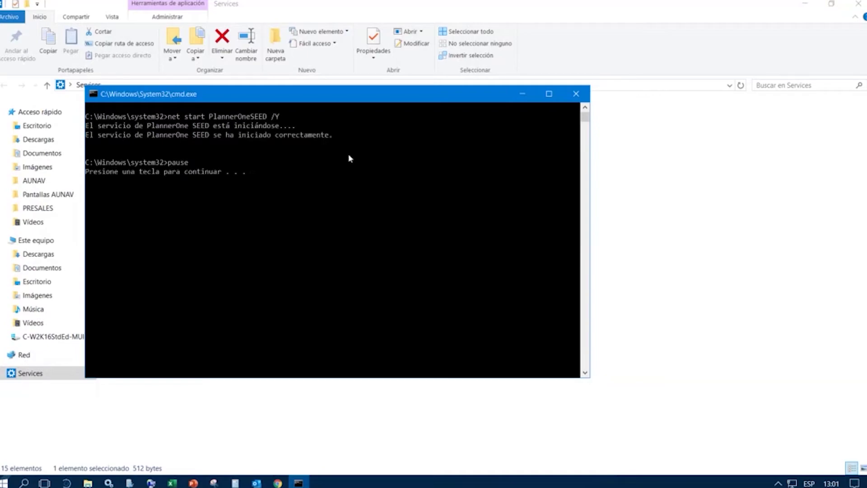
key("Return")
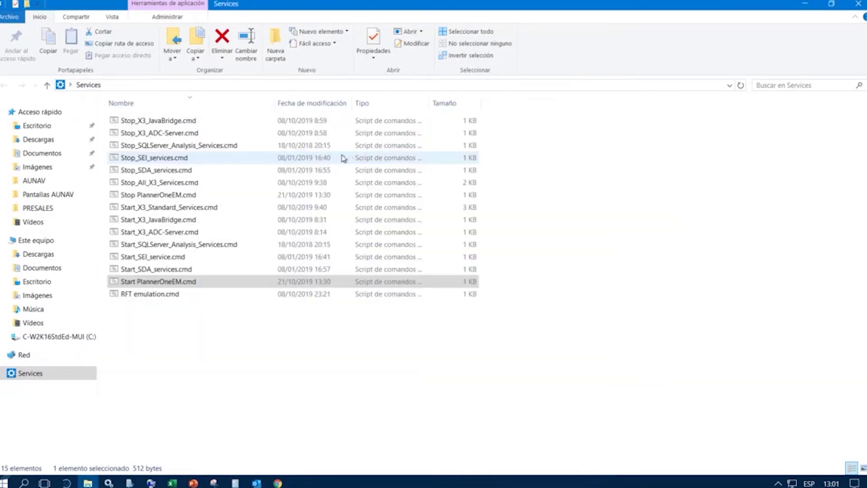
left_click(857, 5)
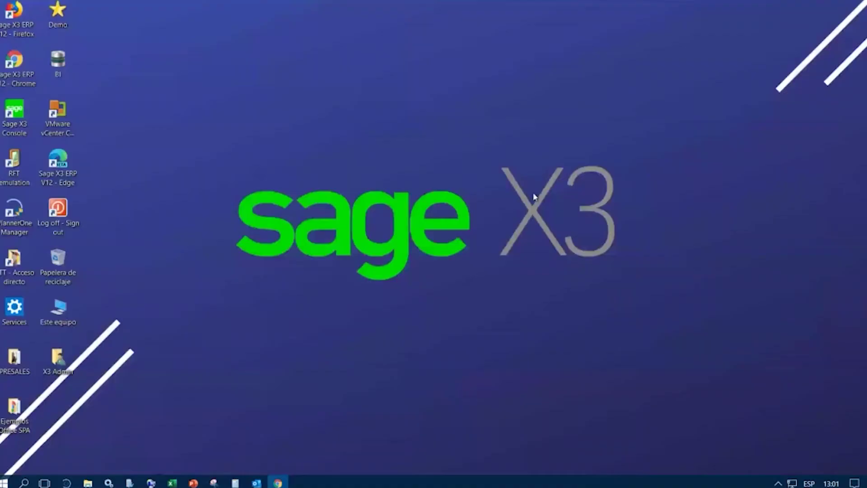
Switch back to Sage X3, run the MRP net requirements calculation for plant ES023 with reference date 23/04/20, and close the log
left_click(278, 482)
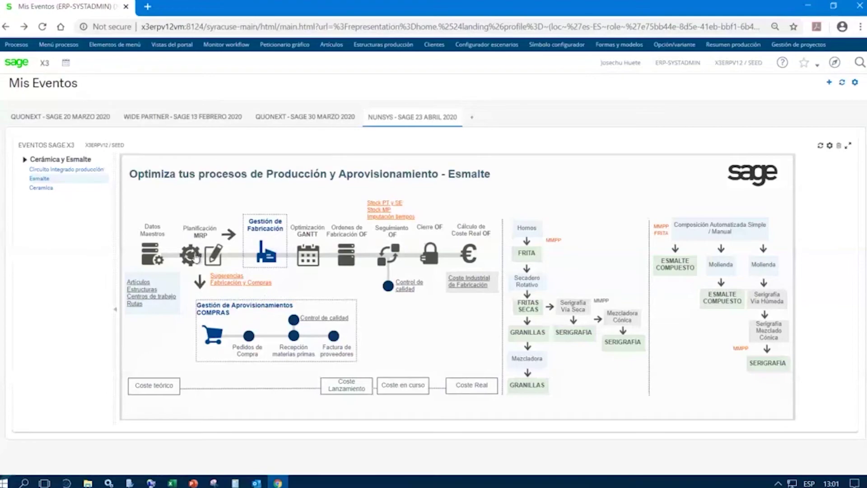
left_click(194, 256)
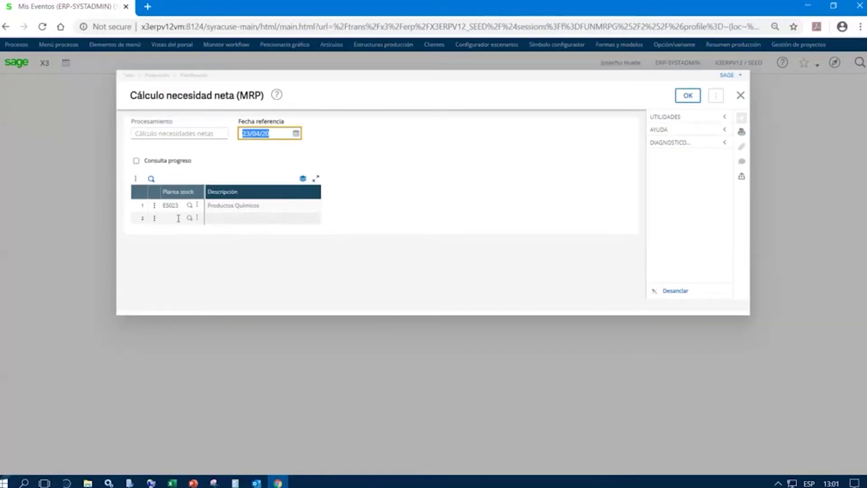
left_click(688, 95)
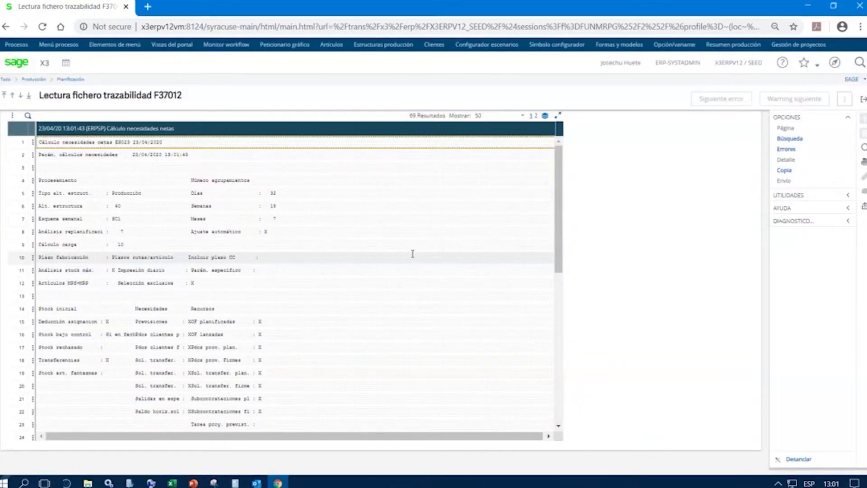
left_click(863, 99)
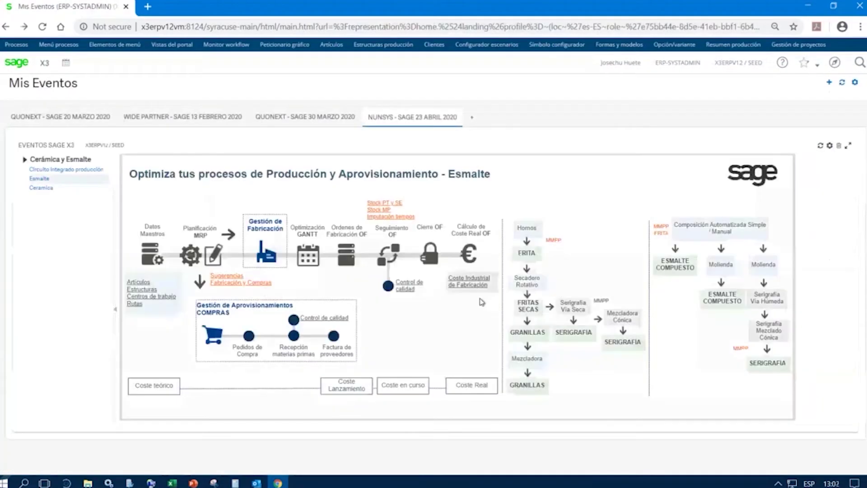
Open the manufacturing suggestions with transaction WOS Sugerencias de fabricación and review the suggested orders for plant ES023
left_click(229, 283)
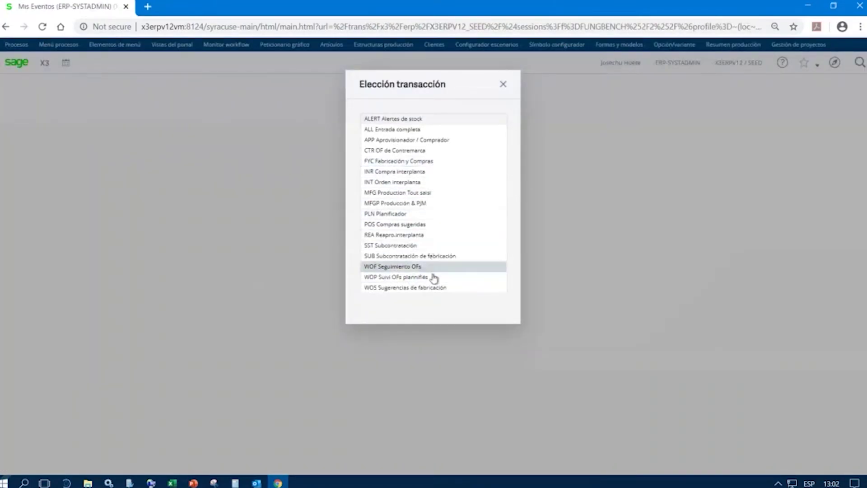
left_click(434, 289)
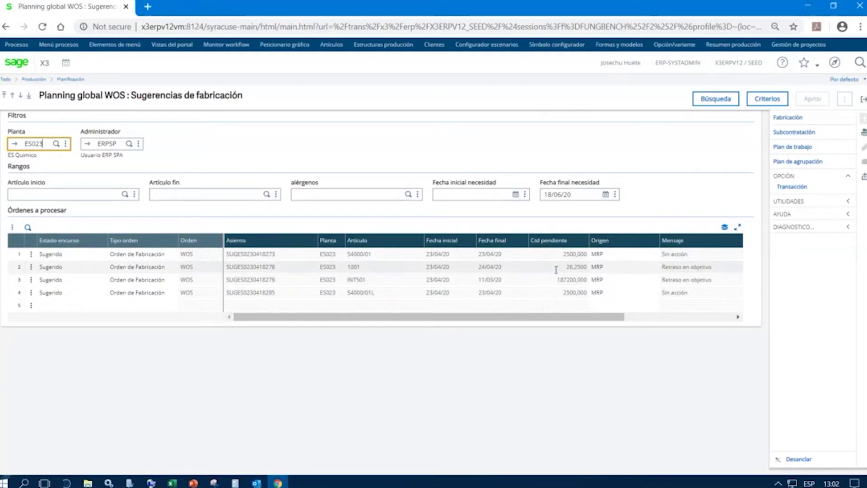
left_click(31, 255)
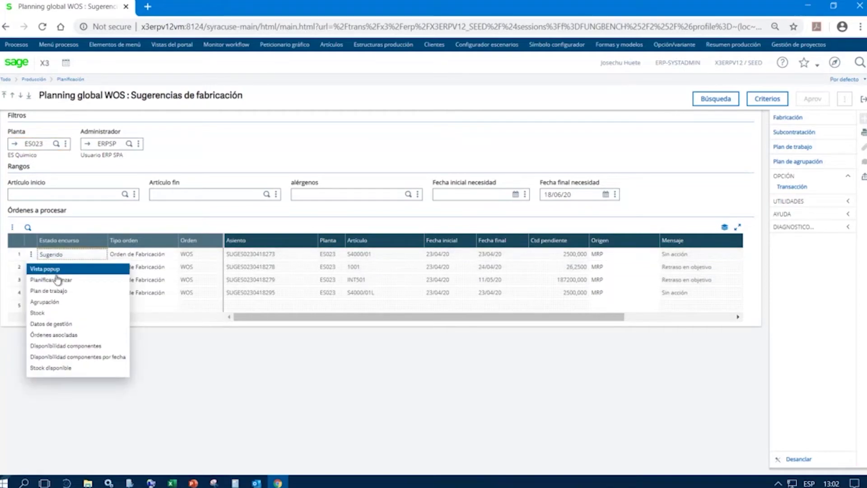
left_click(380, 304)
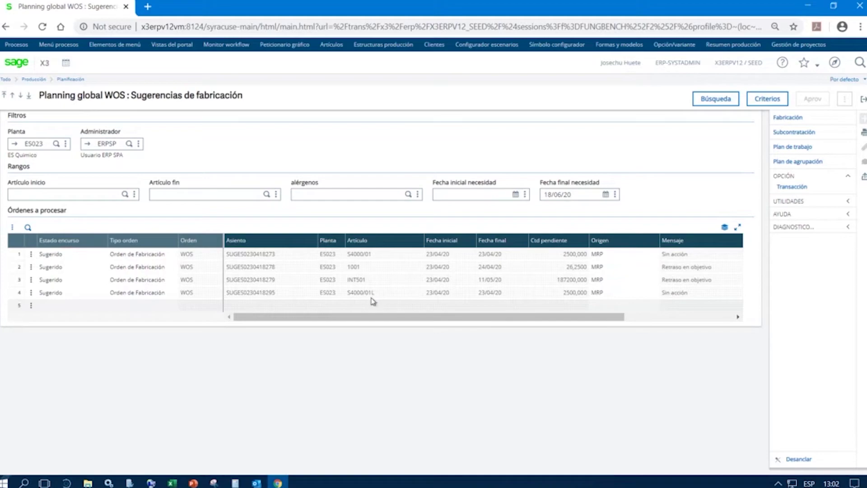
Open Planificar/Lanzar for the suggested order of article S4000/01L and set its start date to 27/04/20
left_click(31, 294)
left_click(51, 319)
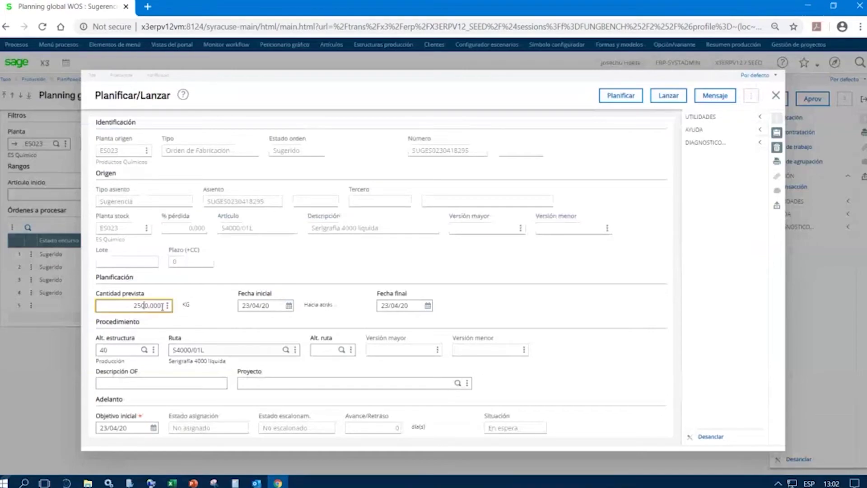
left_click(266, 309)
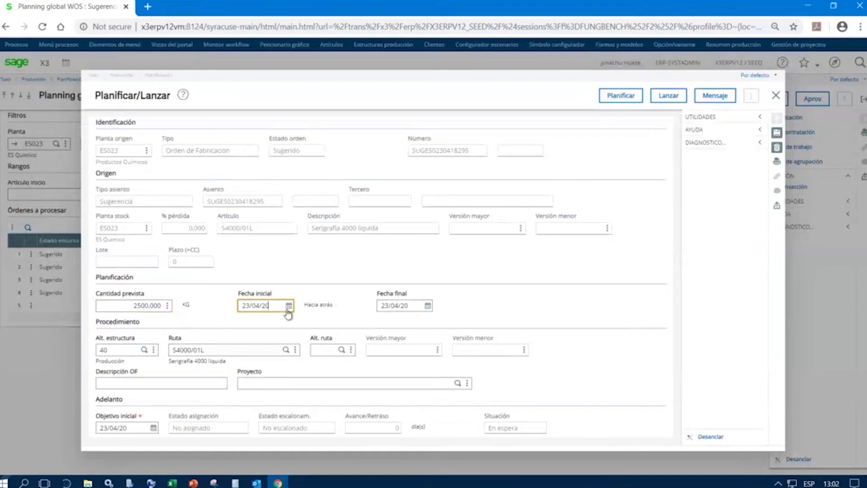
left_click(289, 306)
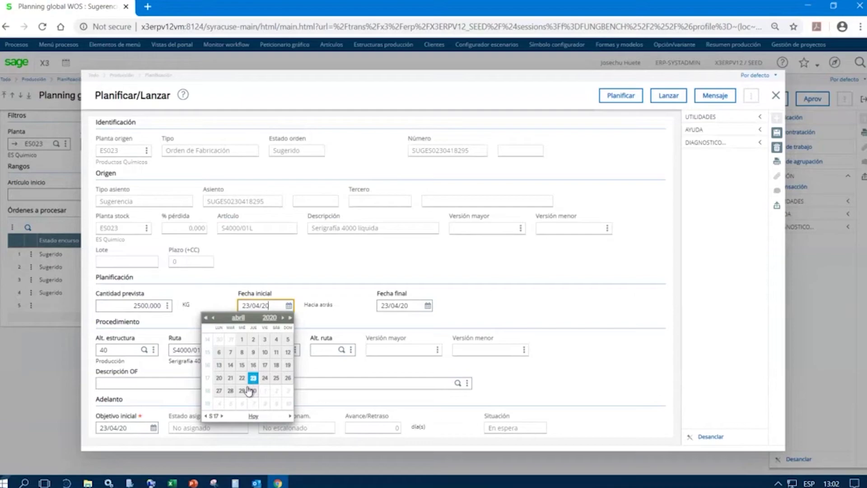
left_click(220, 391)
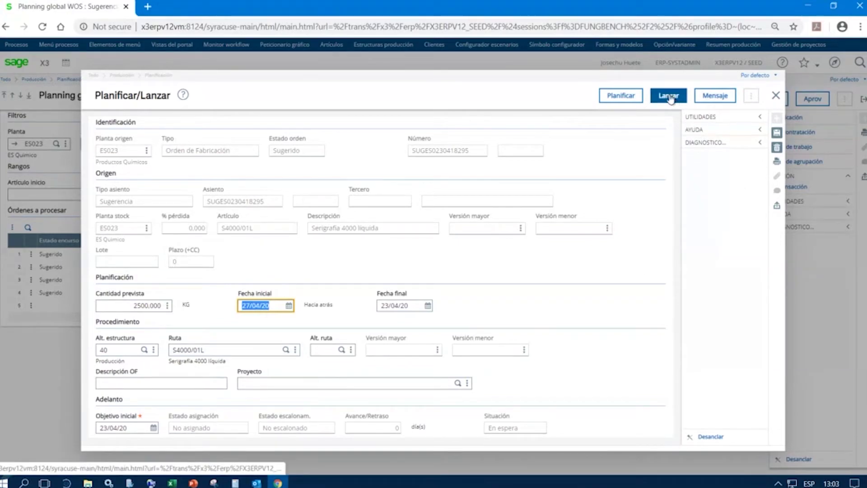
Set the S4000/01L order's start date back to 23/04/20, try to assign route alternative 40, and close Planificar/Lanzar without launching
type("23")
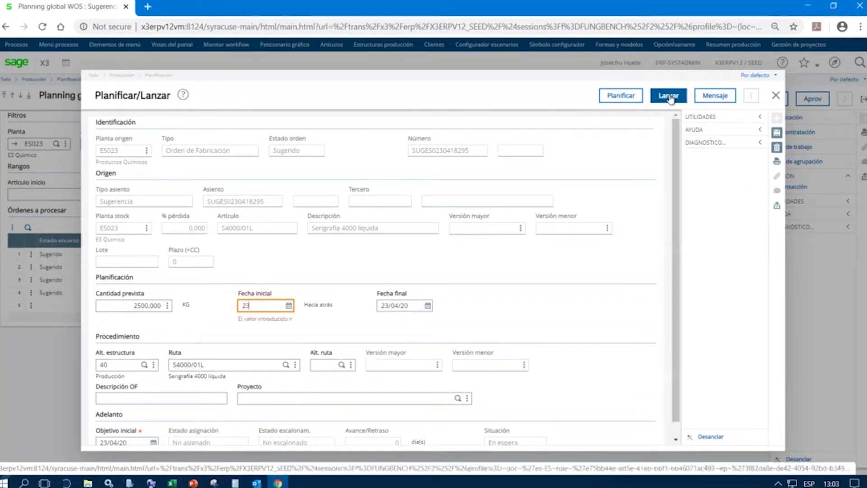
type("/0")
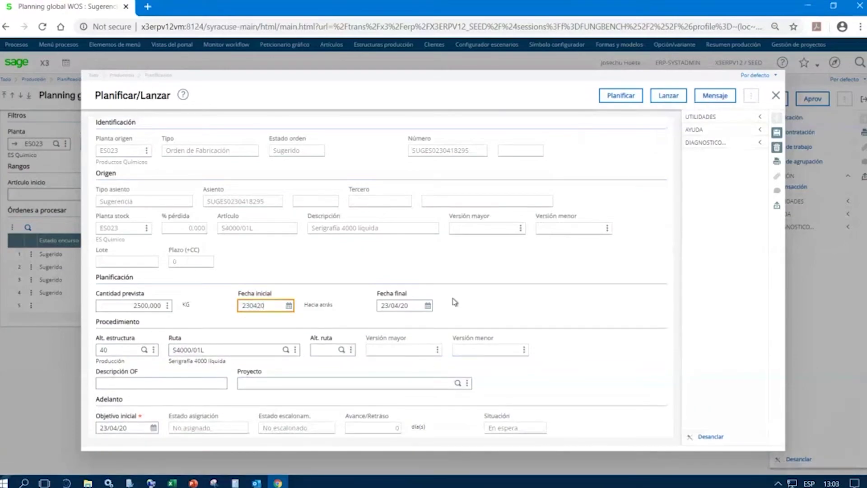
type("4/20")
key("Tab")
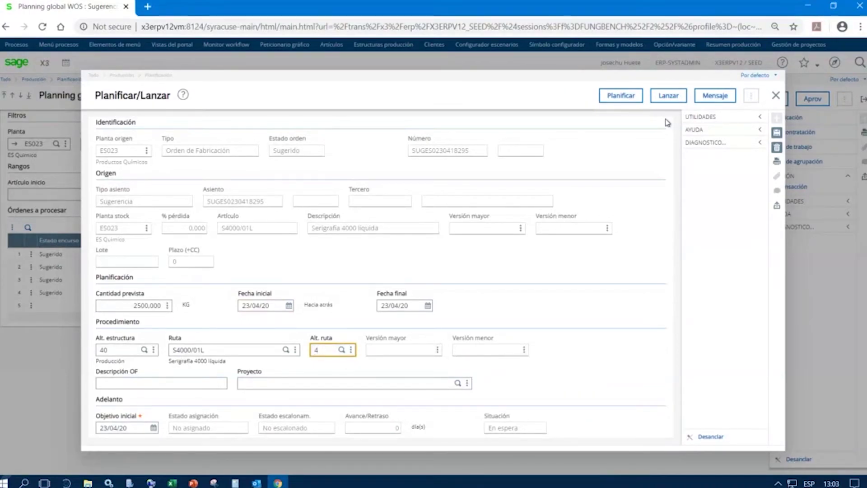
type("40")
key("Tab")
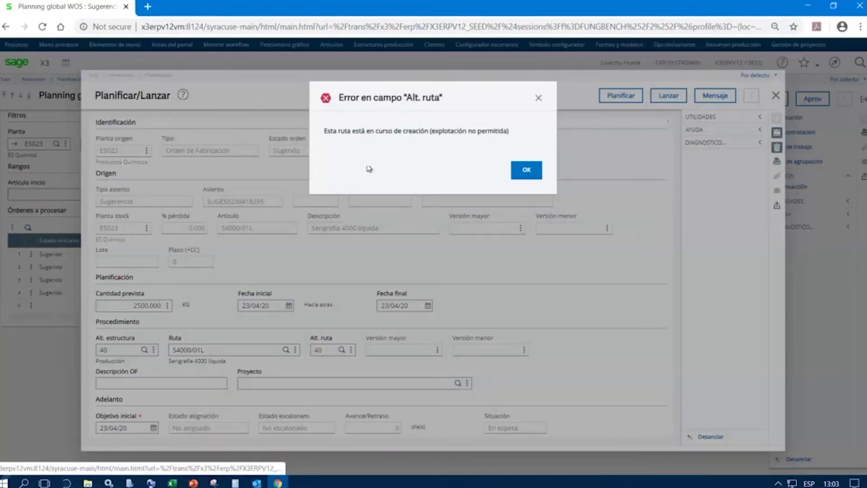
left_click(526, 174)
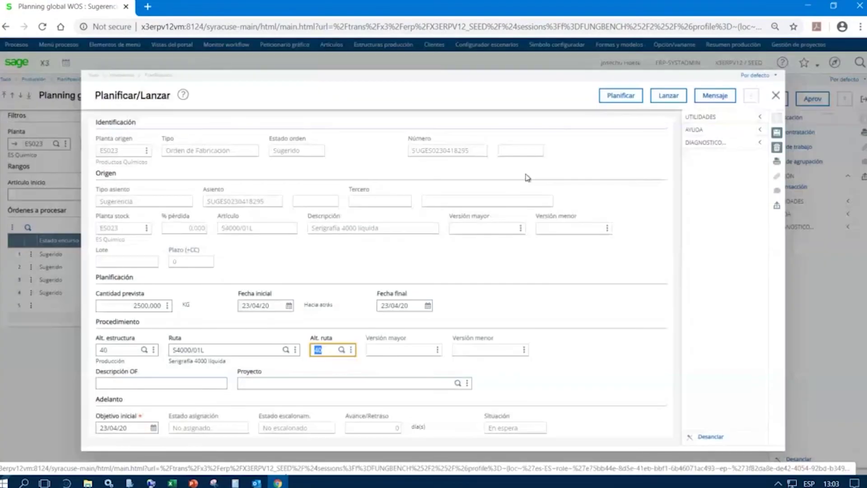
left_click(775, 95)
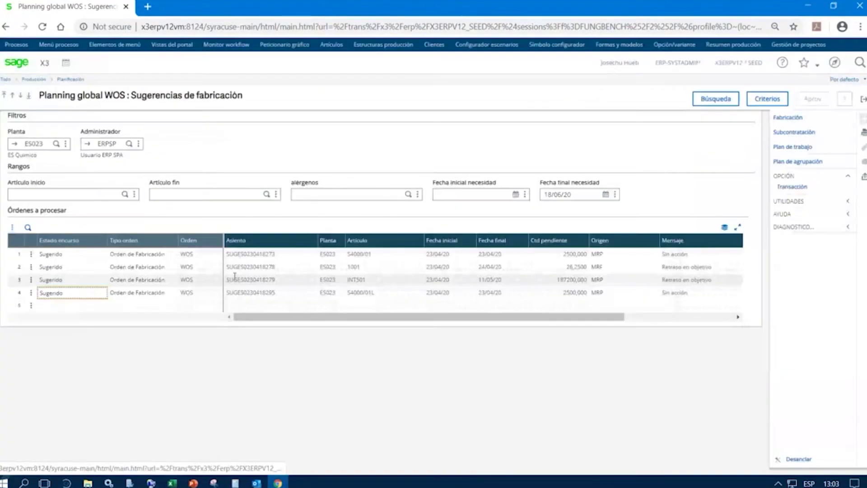
Try to assign route alternative 40 to the suggested order of article S4000/01, then close Planificar/Lanzar and exit the global planning
left_click(31, 256)
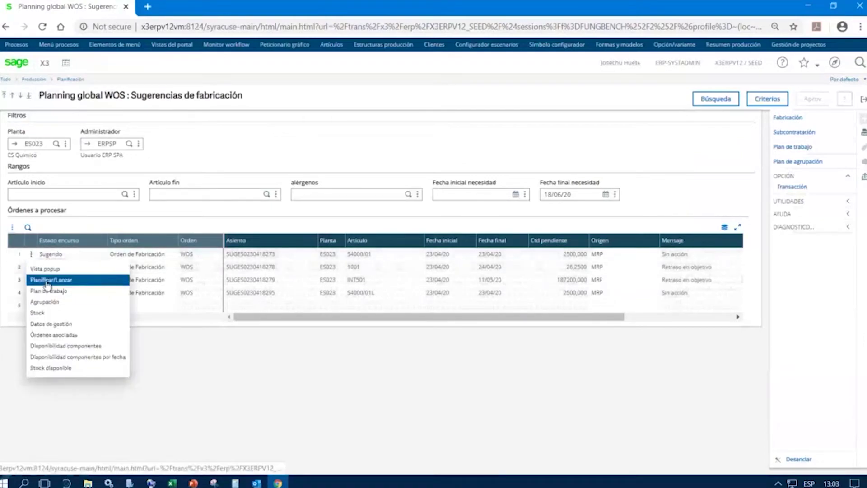
left_click(48, 281)
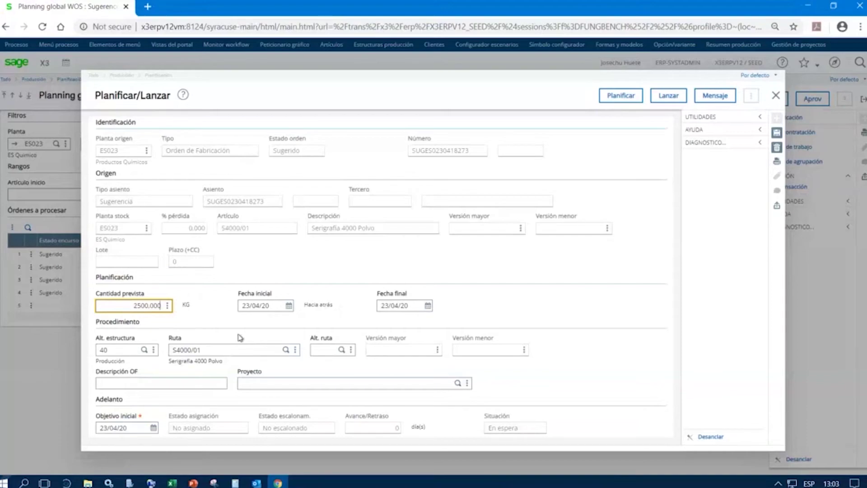
left_click(332, 351)
left_click(343, 350)
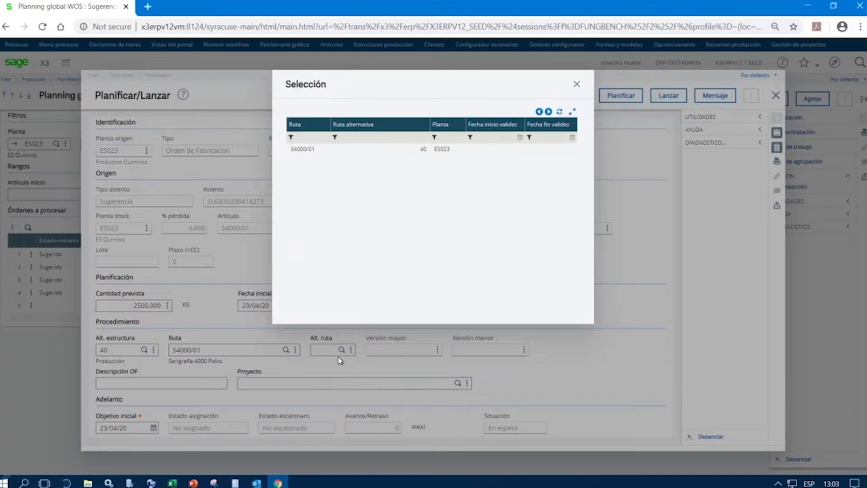
left_click(444, 153)
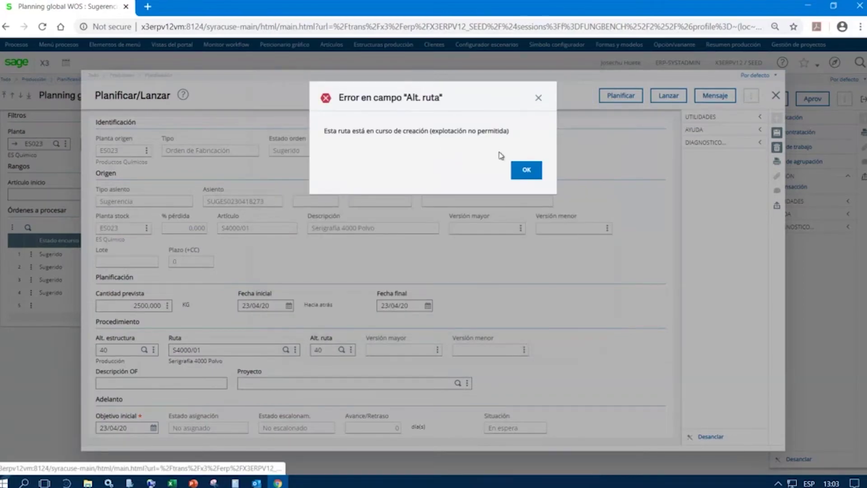
left_click(527, 175)
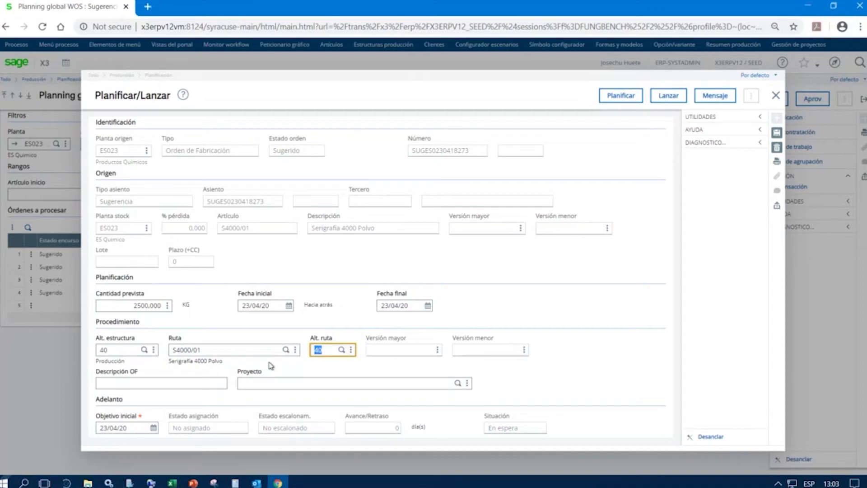
left_click(285, 366)
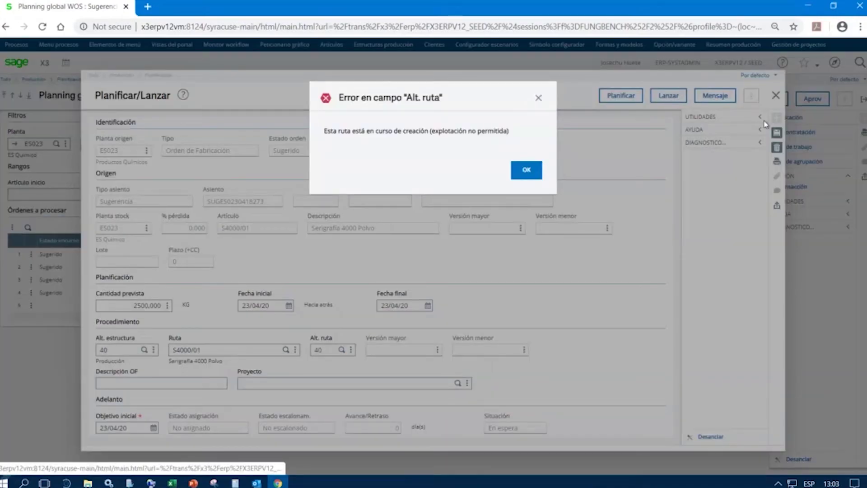
key("Return")
left_click(776, 95)
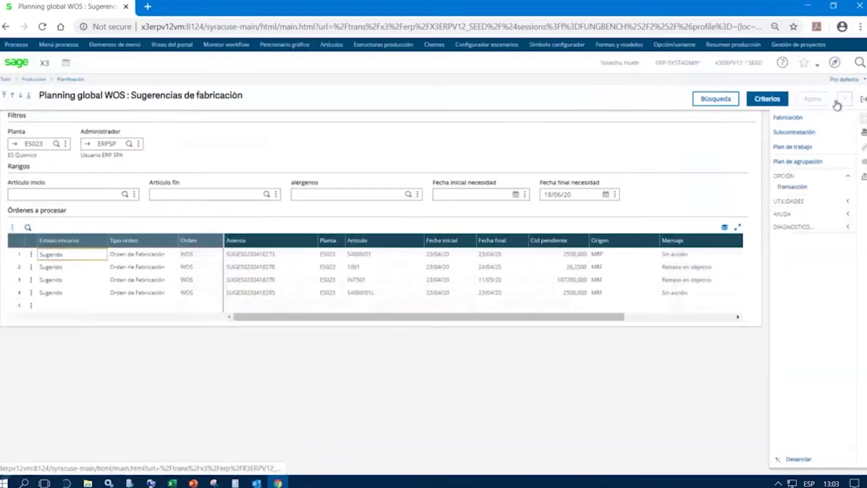
left_click(864, 101)
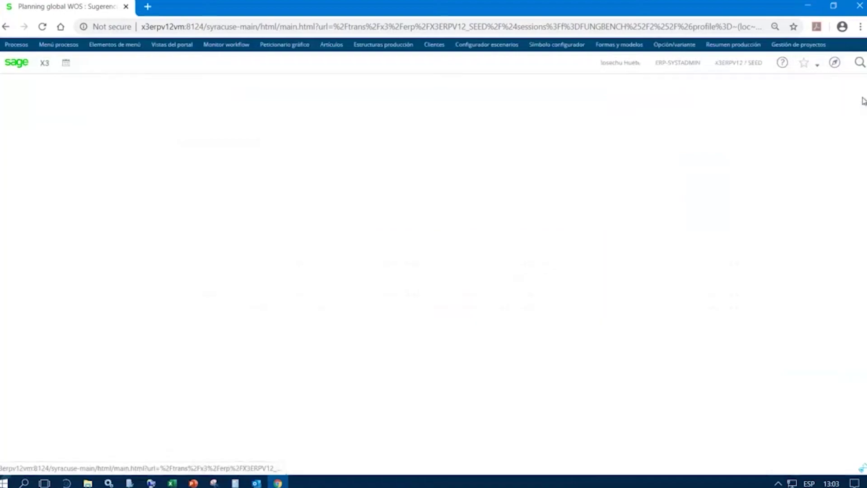
Set the usage status of routes S4000/01L and S4000/01 to Disponible para su uso in Rutas, then return to the home page
left_click(835, 64)
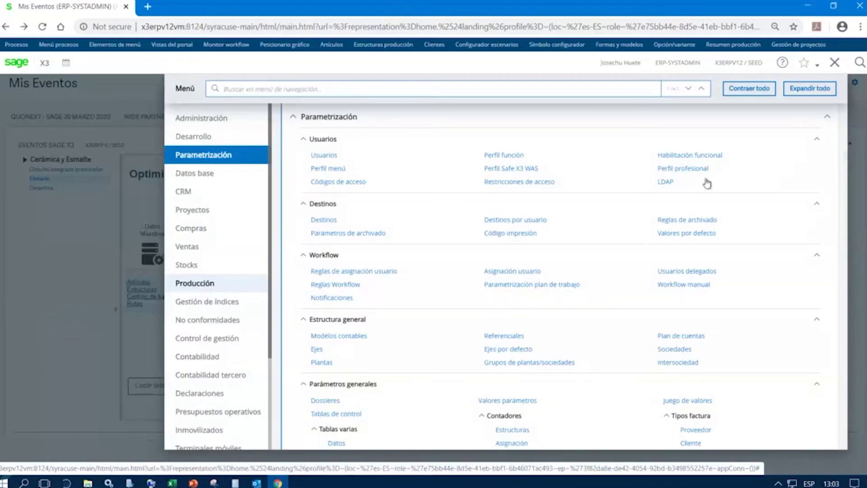
left_click(696, 203)
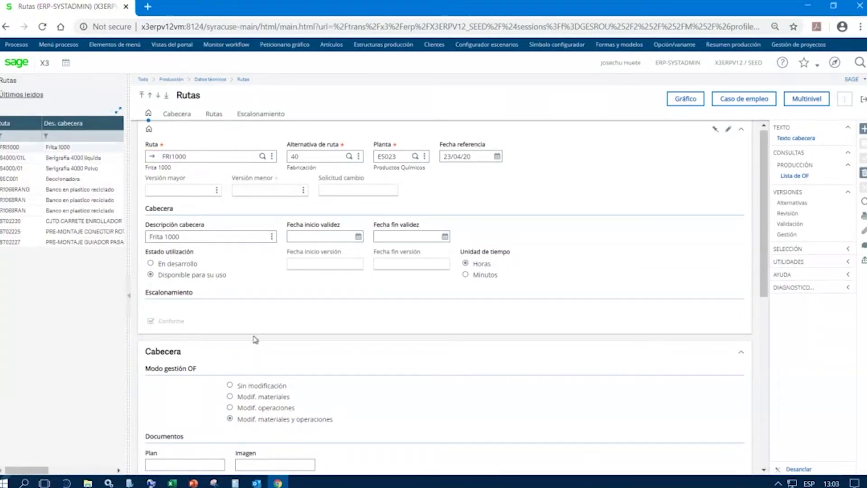
left_click(76, 157)
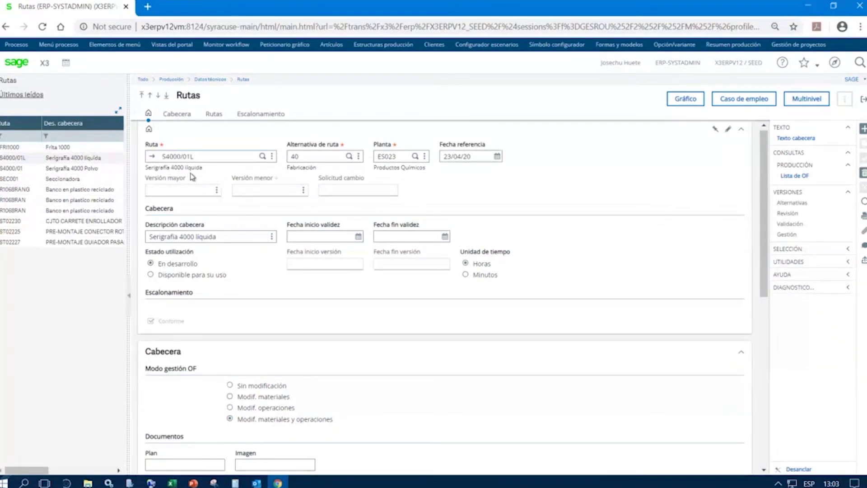
left_click(172, 276)
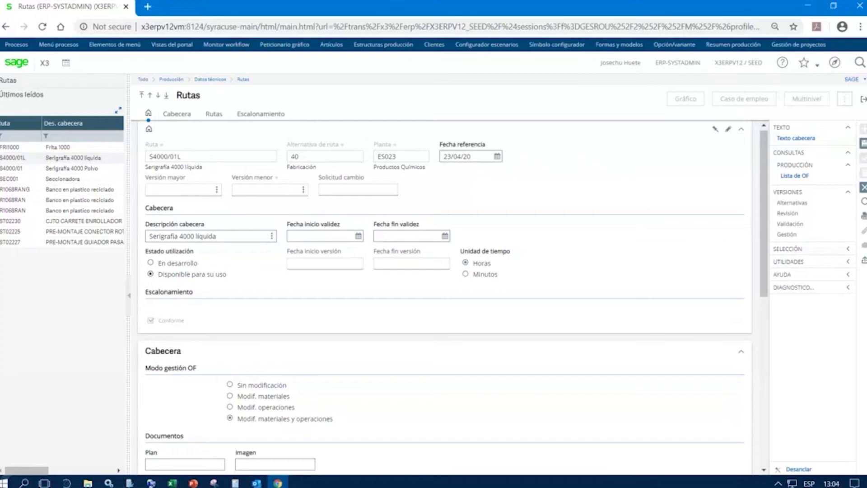
left_click(75, 169)
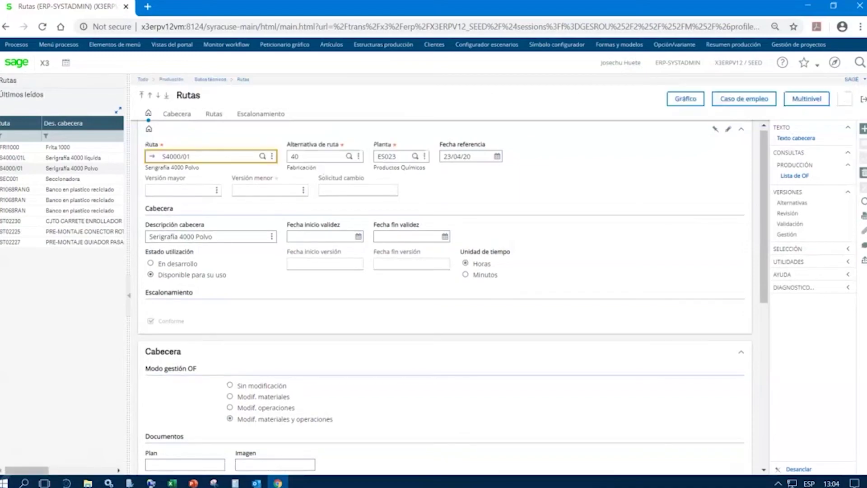
left_click(863, 99)
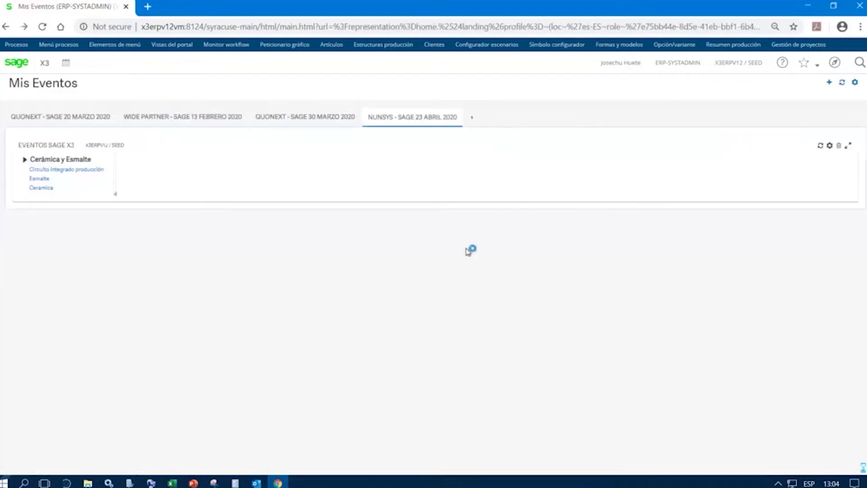
Reopen the global planning with transaction WOS Sugerencias de fabricación and search for the suggested orders of plant ES023
left_click(228, 279)
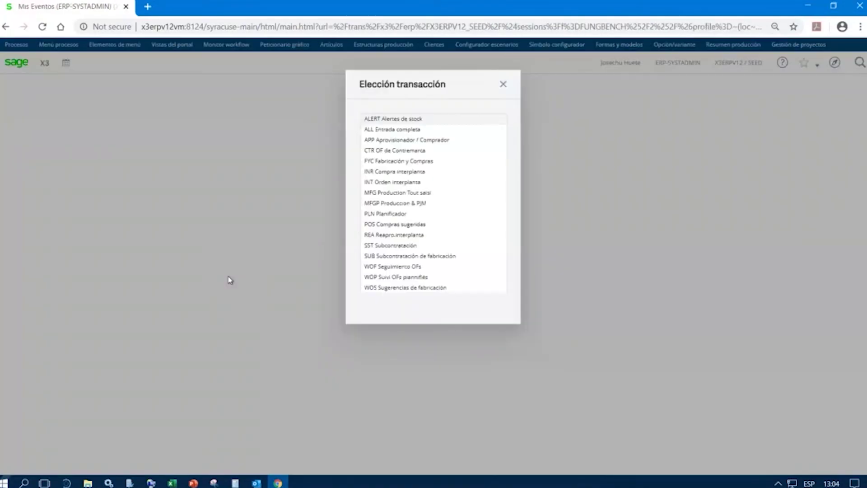
left_click(411, 288)
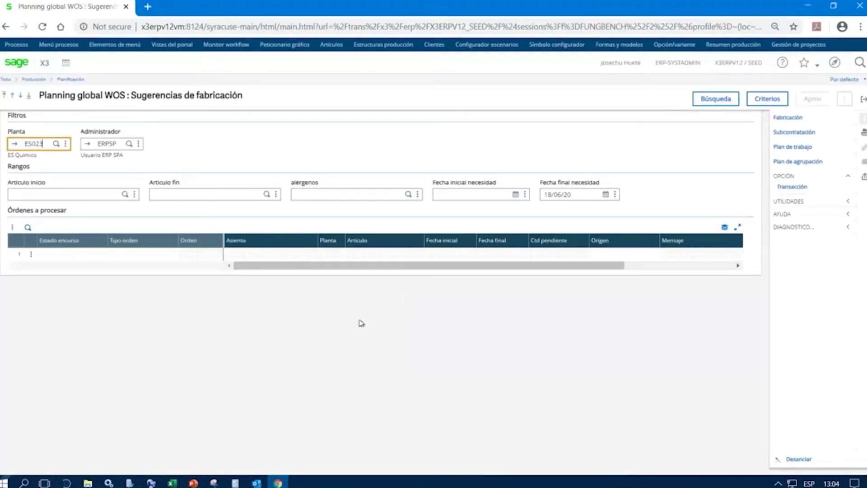
left_click(717, 99)
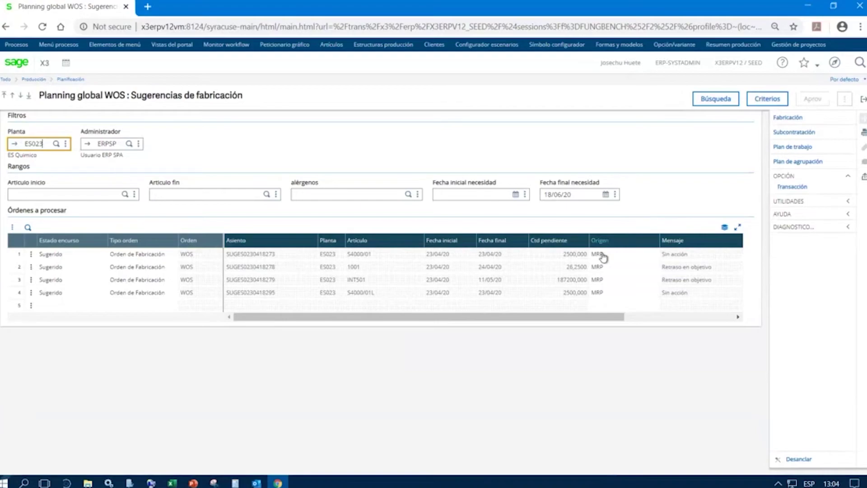
Launch the suggested manufacturing order of article S4000/01L with structure and route alternative 40, then exit the global planning
left_click(44, 289)
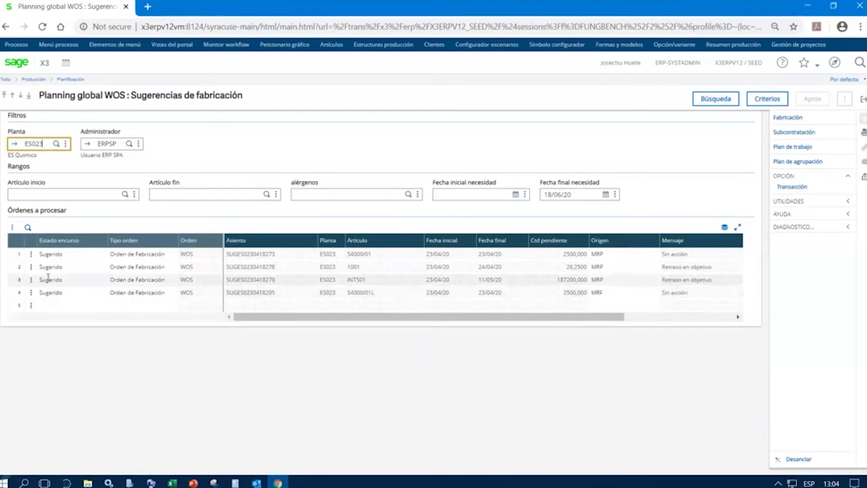
left_click(31, 293)
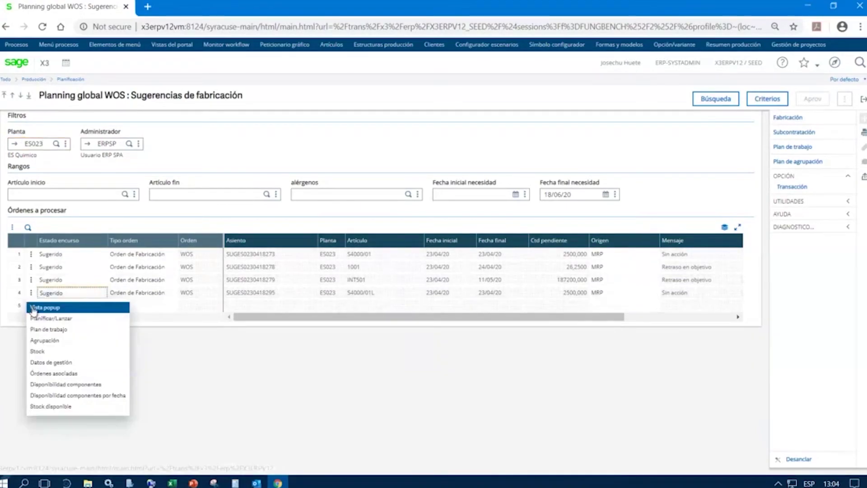
left_click(38, 319)
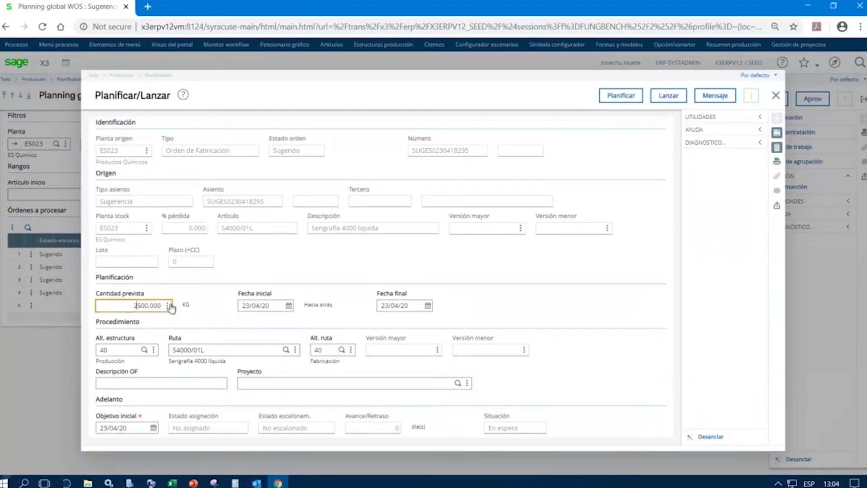
left_click(669, 97)
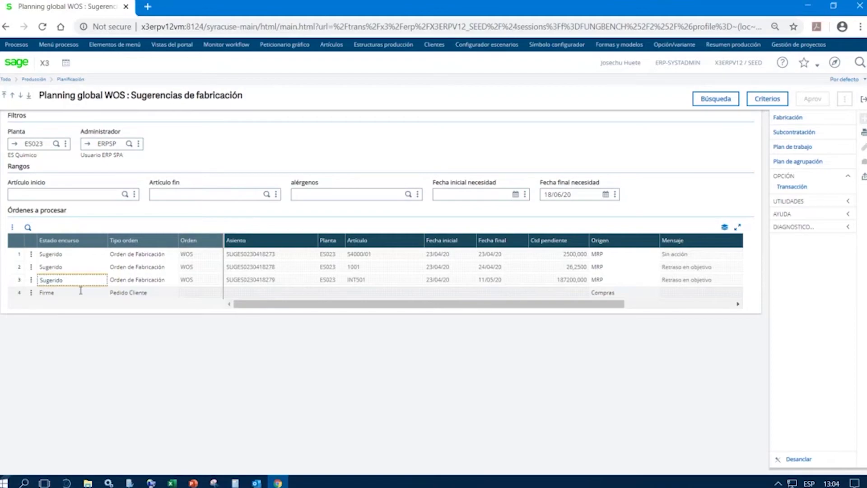
left_click(804, 142)
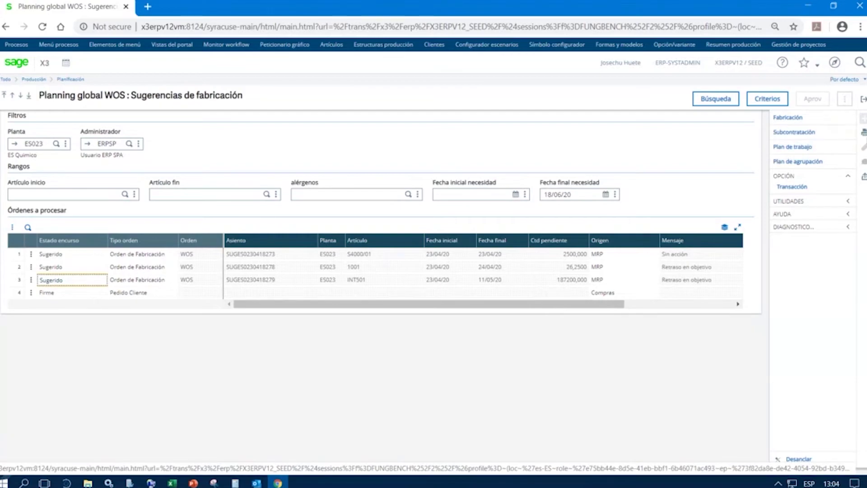
left_click(863, 100)
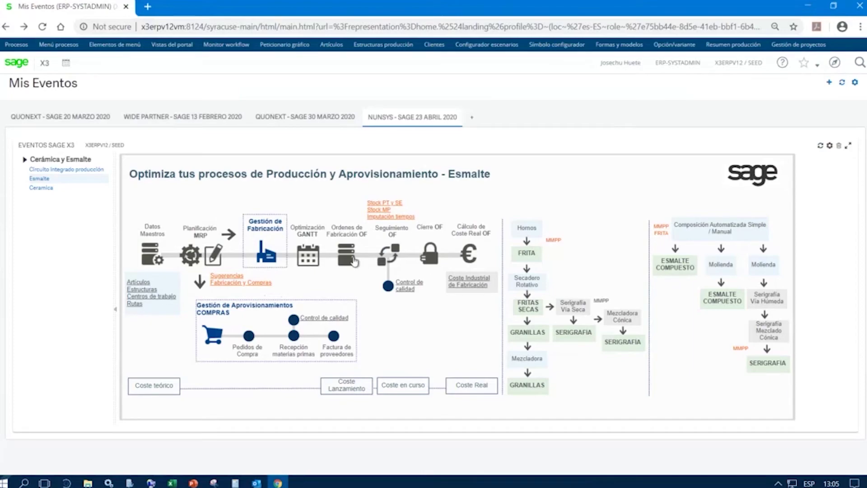
Open the Production Scheduler from the Optimización GANTT stage and try to set the plant to NA052
left_click(310, 254)
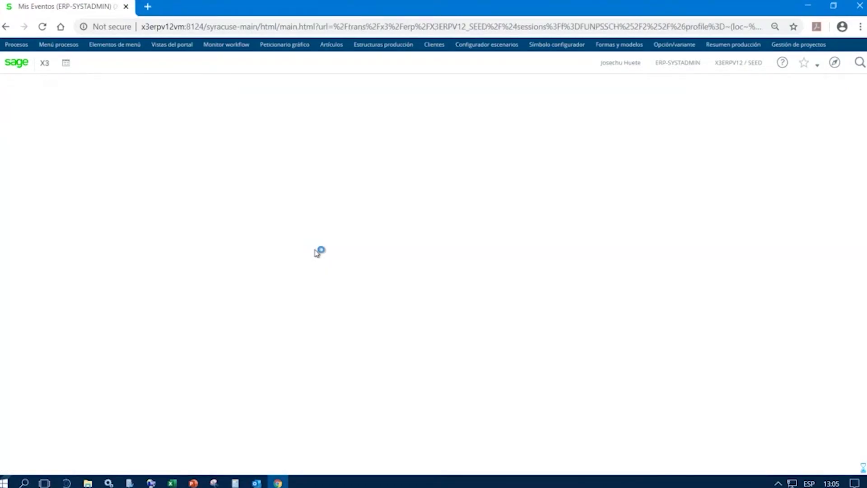
key("BackSpace")
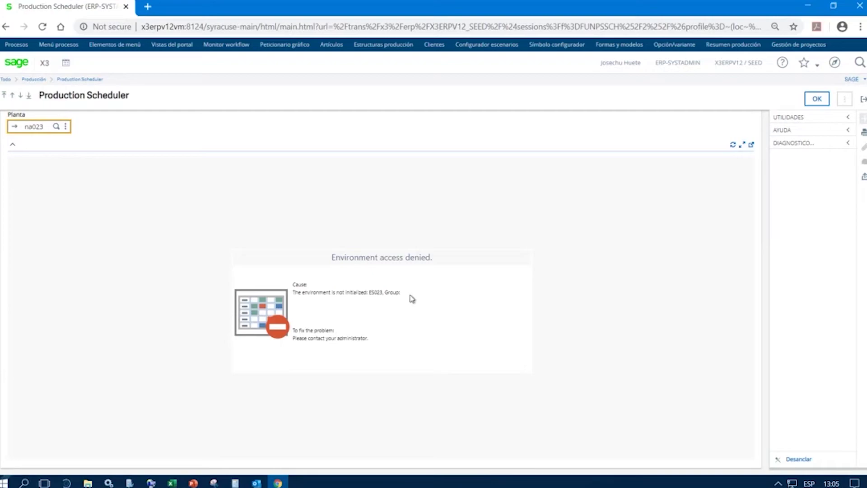
left_click(75, 165)
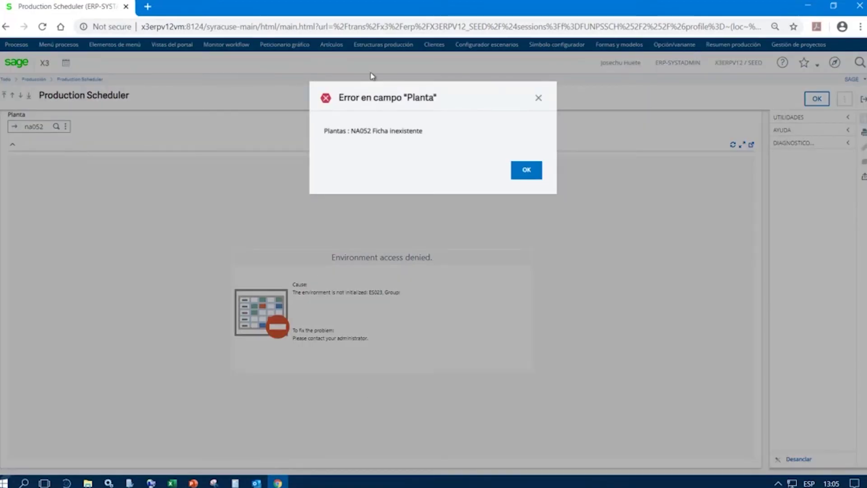
left_click(527, 170)
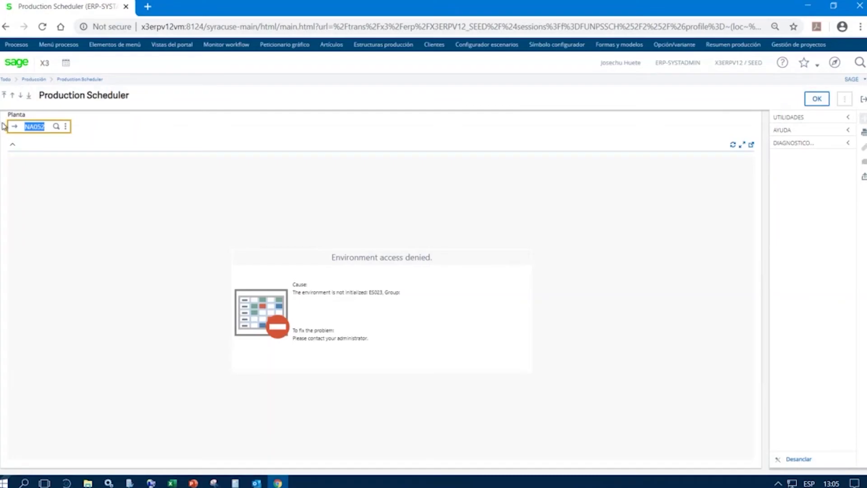
Look through the plant selection list, try a plant search with NA, and exit the Production Scheduler
key("BackSpace")
left_click(56, 126)
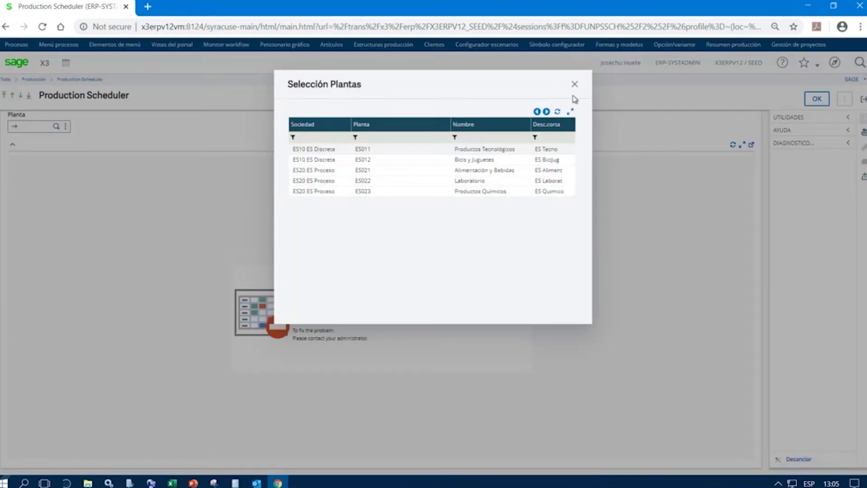
left_click(576, 86)
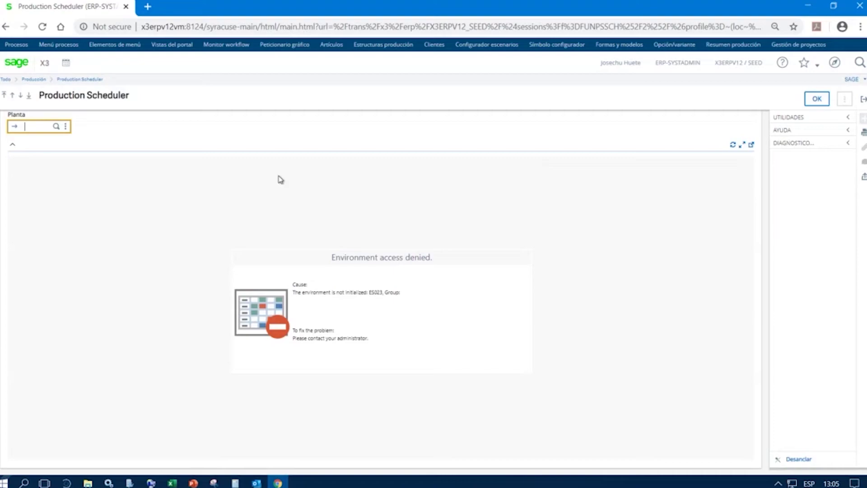
type("na")
key("Tab")
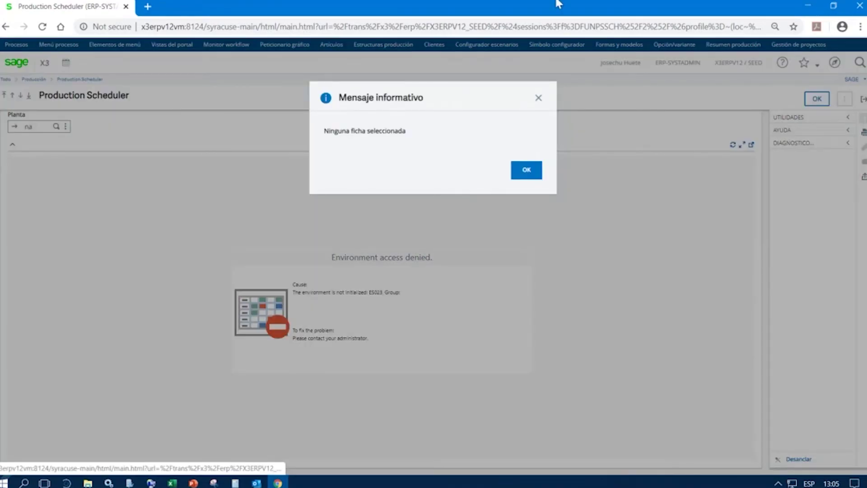
left_click(530, 168)
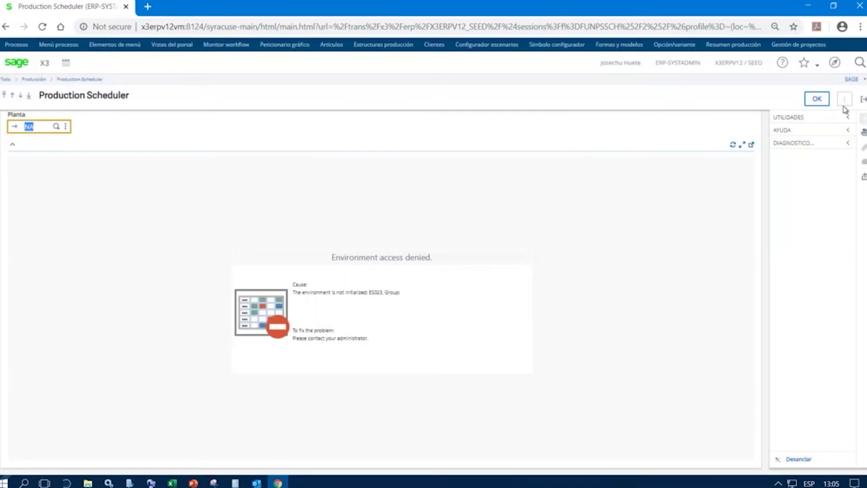
left_click(864, 100)
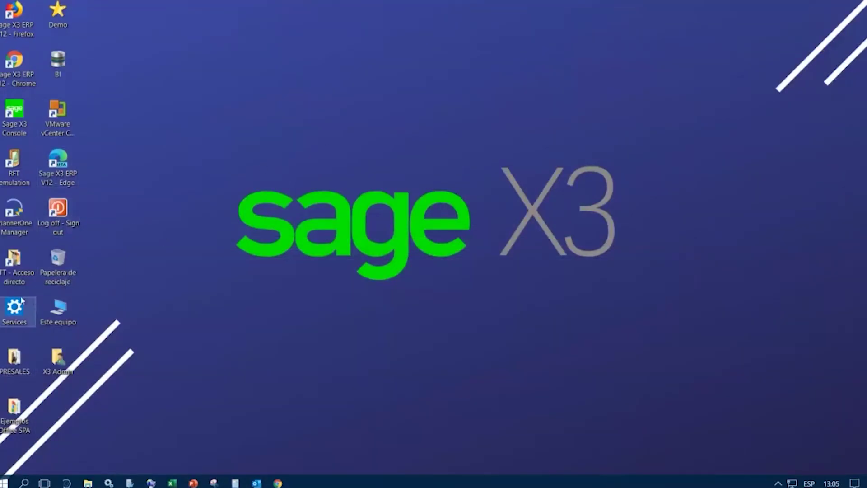
Start PlannerOne Manager with permission to make changes and check which plants are initialized in the Production Scheduler Adapter
double_click(14, 235)
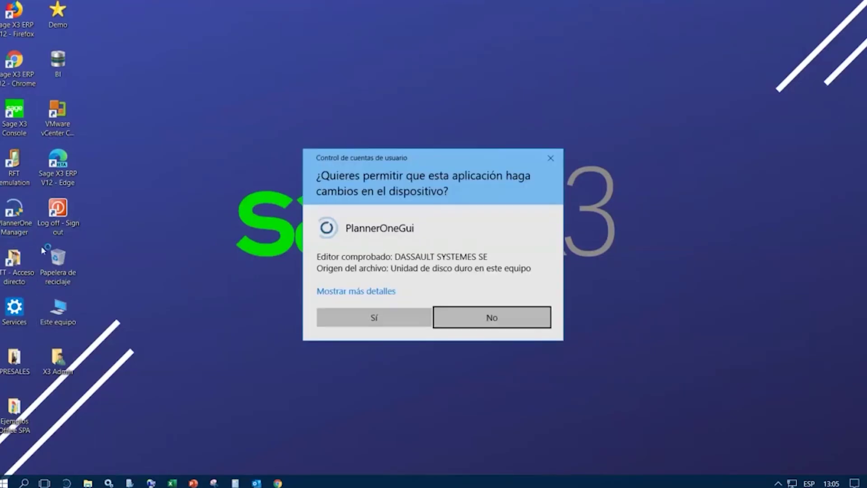
left_click(369, 321)
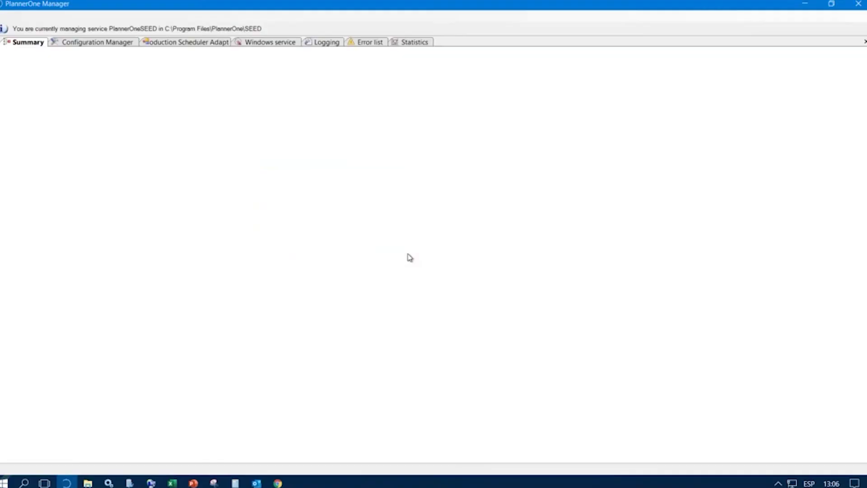
left_click(94, 46)
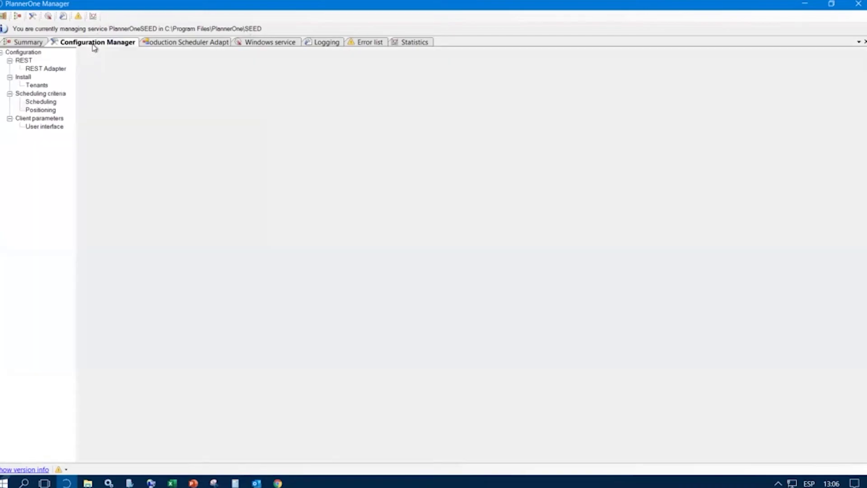
left_click(159, 47)
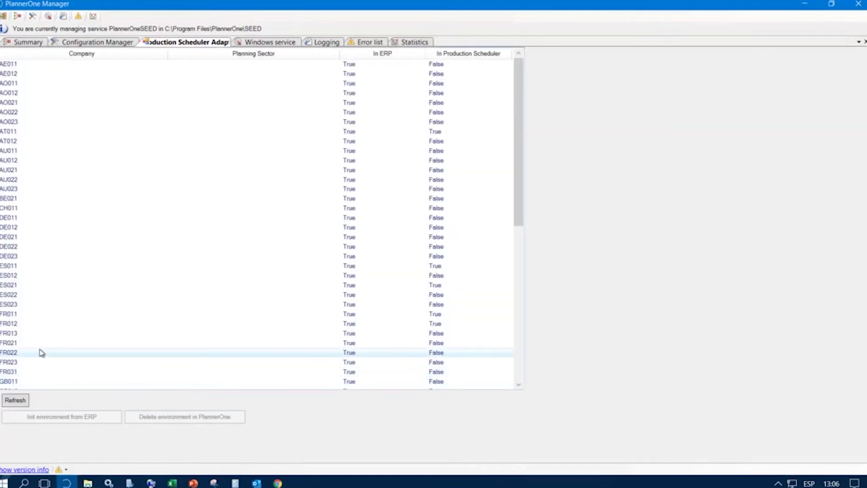
scroll(39, 352, "down", 4)
scroll(41, 353, "down", 3)
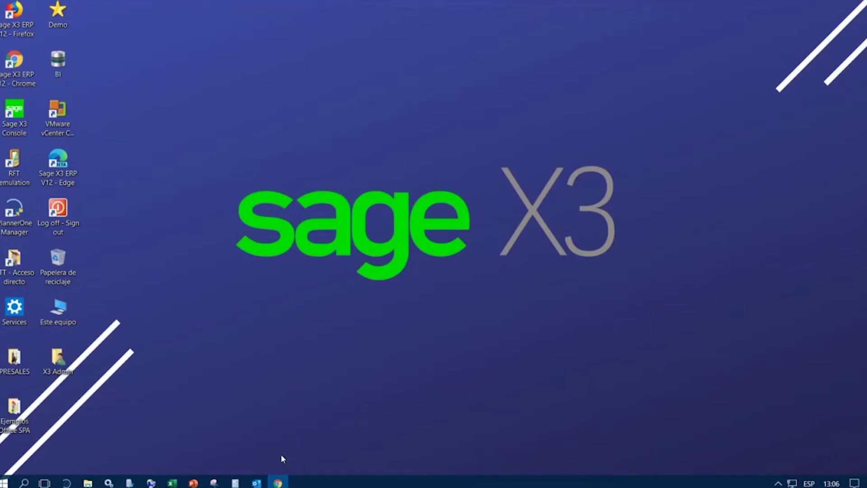
Switch back to Sage X3 in Chrome, load the Production Scheduler for plant NA012 and maximize the Gantt view
left_click(278, 482)
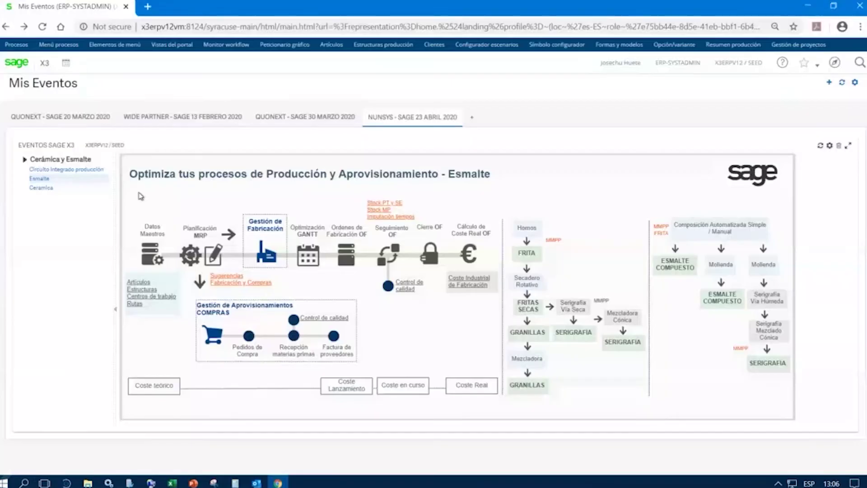
left_click(305, 258)
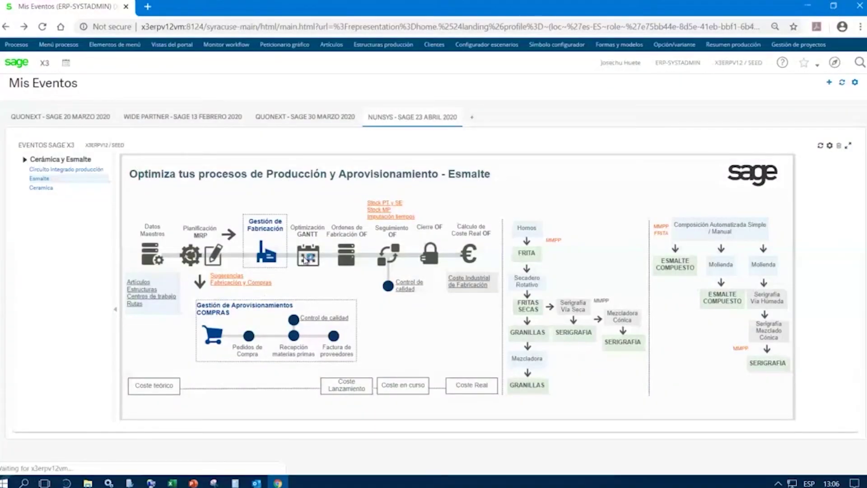
type("na012")
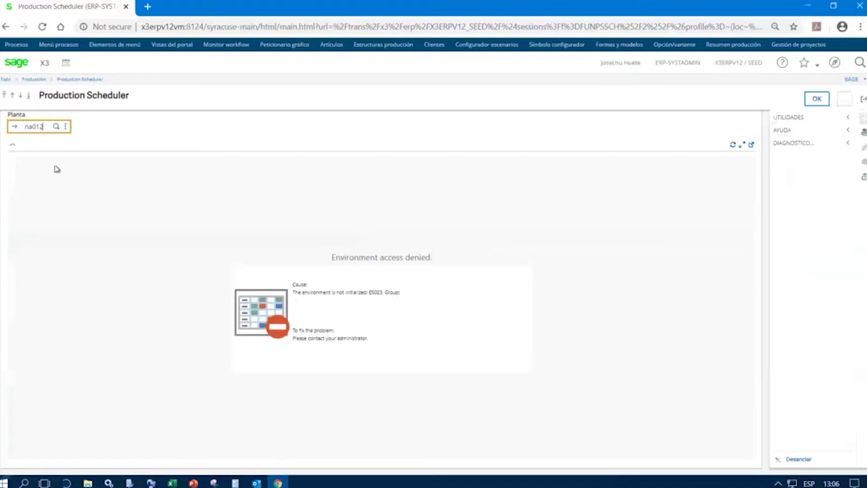
key("Tab")
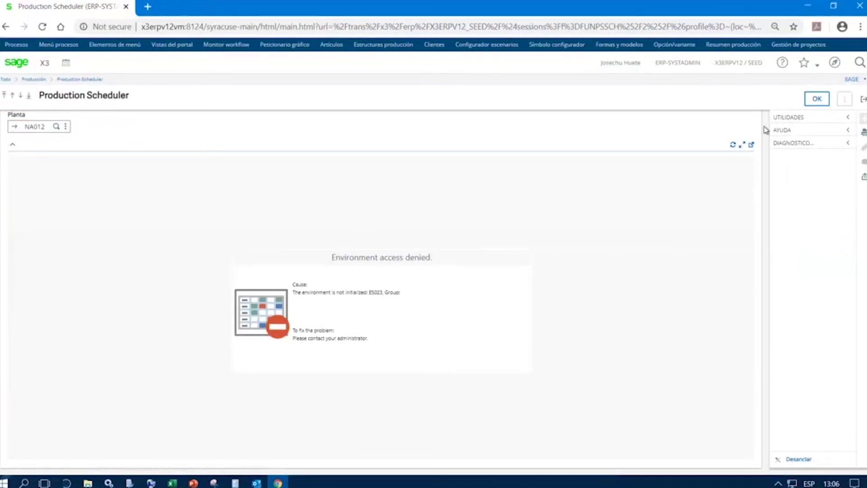
left_click(818, 98)
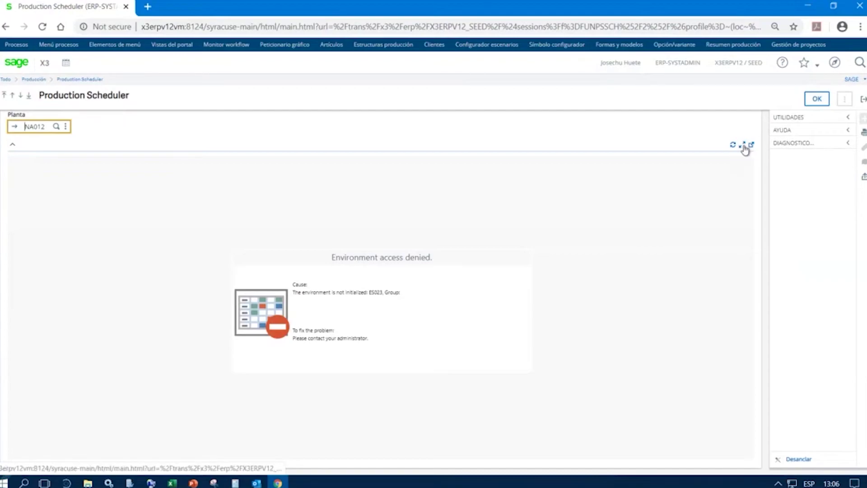
left_click(745, 145)
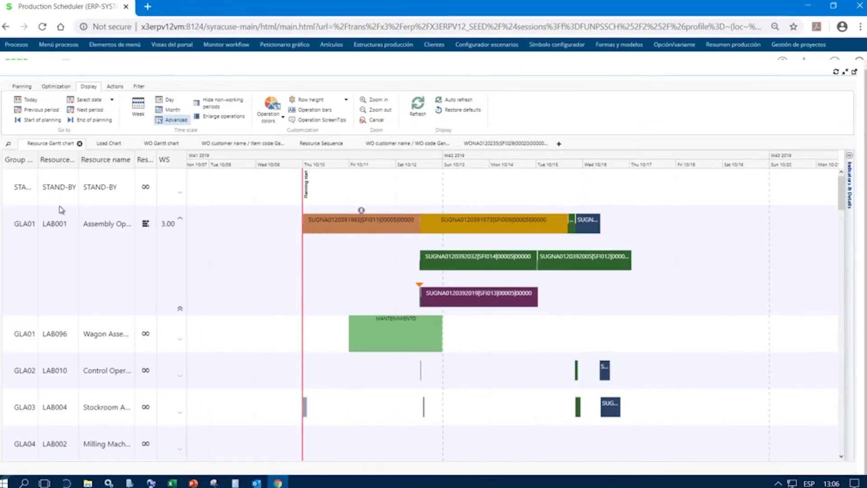
Examine the scheduled operations of the labor and machine resources in the Resource Gantt chart
scroll(68, 430, "down", 5)
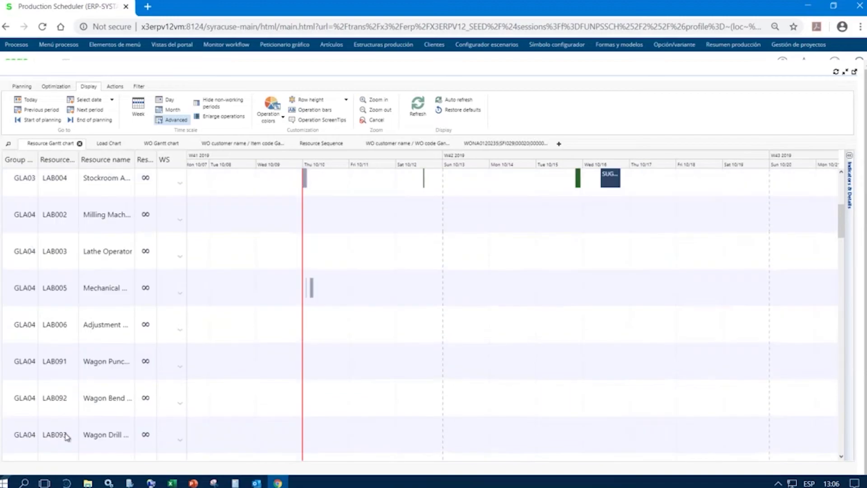
scroll(67, 437, "up", 3)
scroll(68, 437, "up", 2)
scroll(95, 280, "down", 1)
scroll(115, 292, "up", 1)
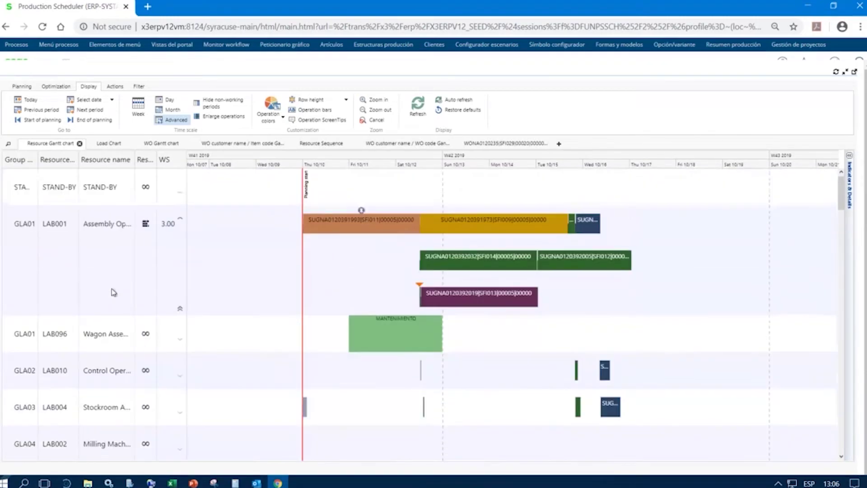
scroll(114, 219, "down", 1)
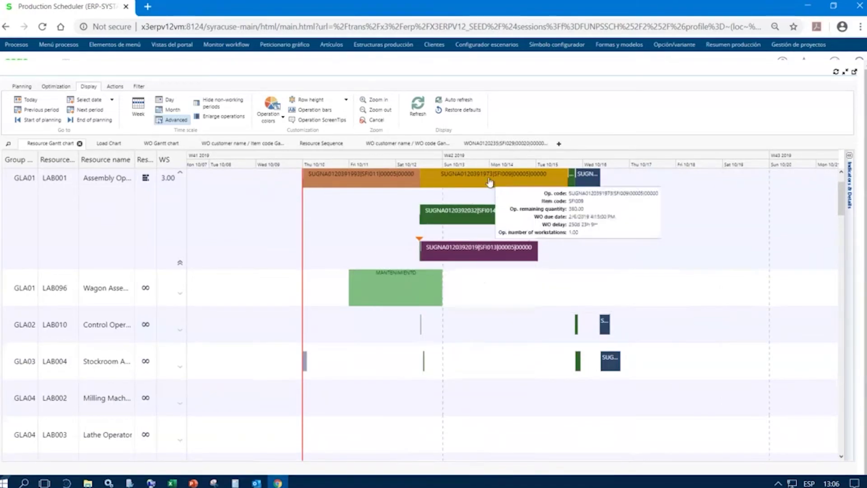
scroll(629, 364, "down", 15)
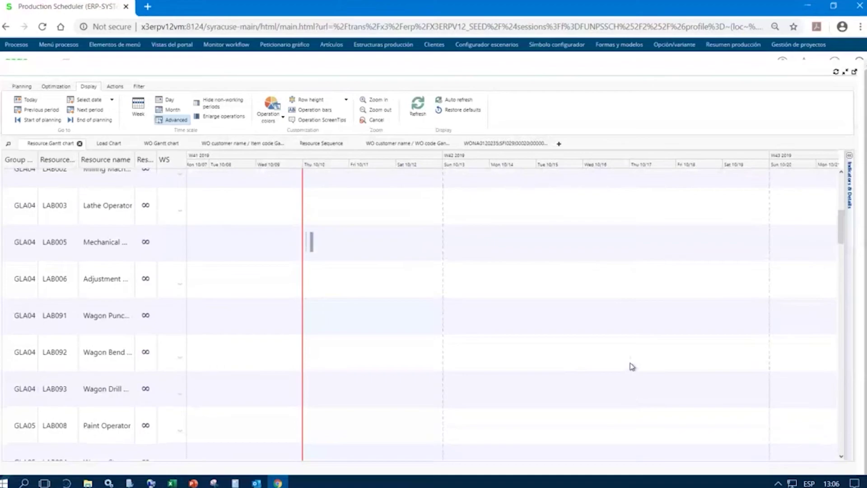
scroll(631, 366, "down", 10)
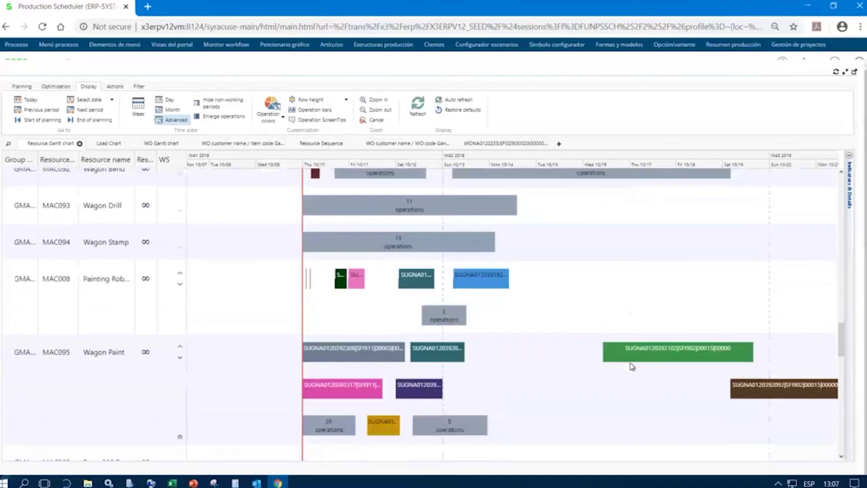
scroll(630, 363, "down", 1)
scroll(630, 362, "up", 2)
scroll(283, 306, "down", 1)
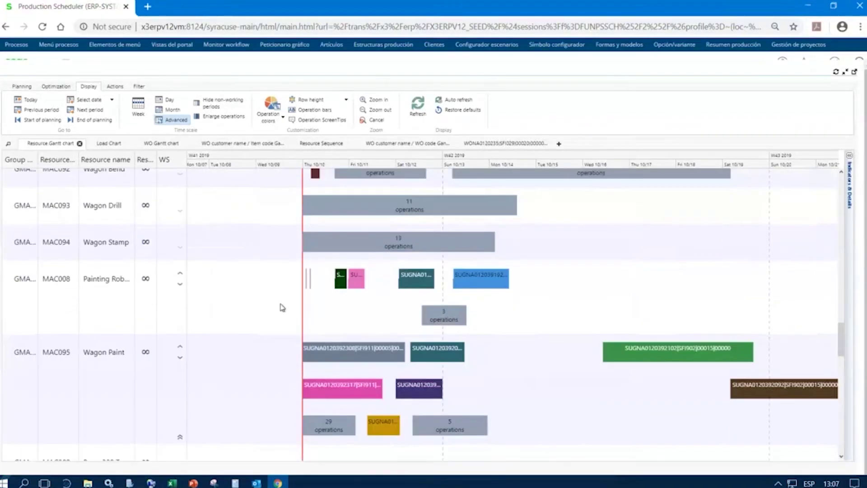